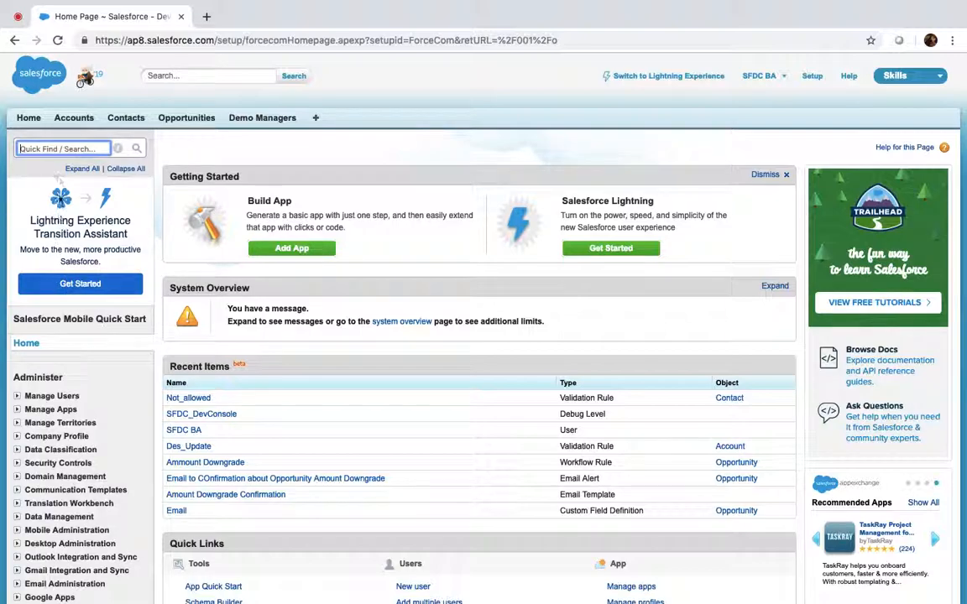
# Step: Search 'profiles' in Setup Quick Find and open Manage Users > Profiles
pyautogui.write('profiles')
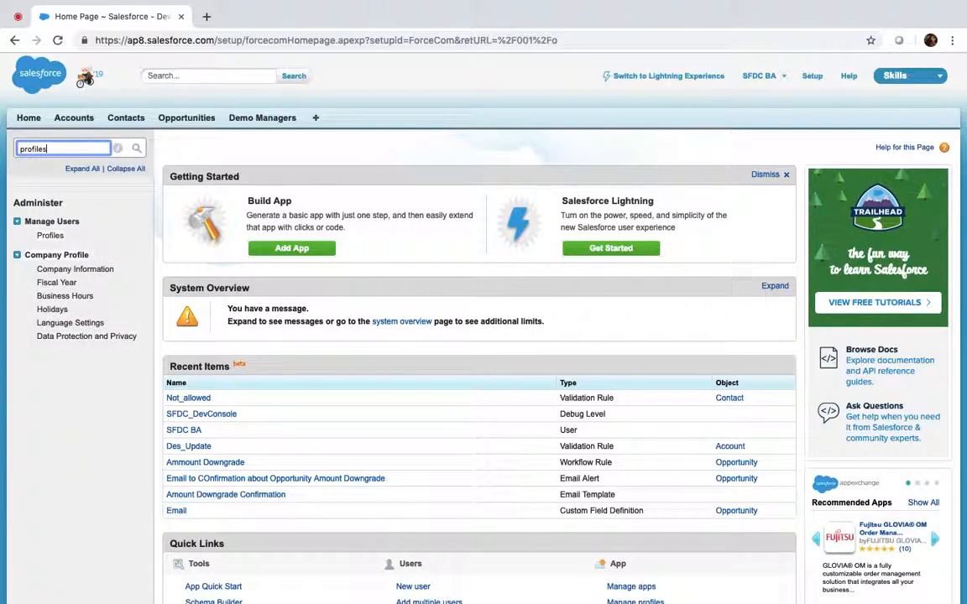
pyautogui.click(52, 235)
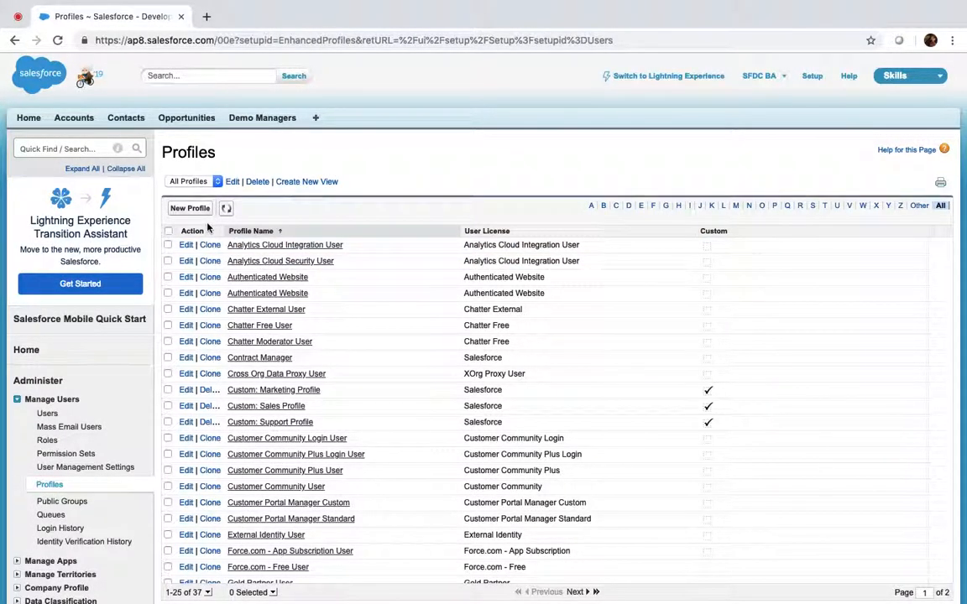
pyautogui.scroll(-2, 308, 319)
pyautogui.scroll(2, 308, 319)
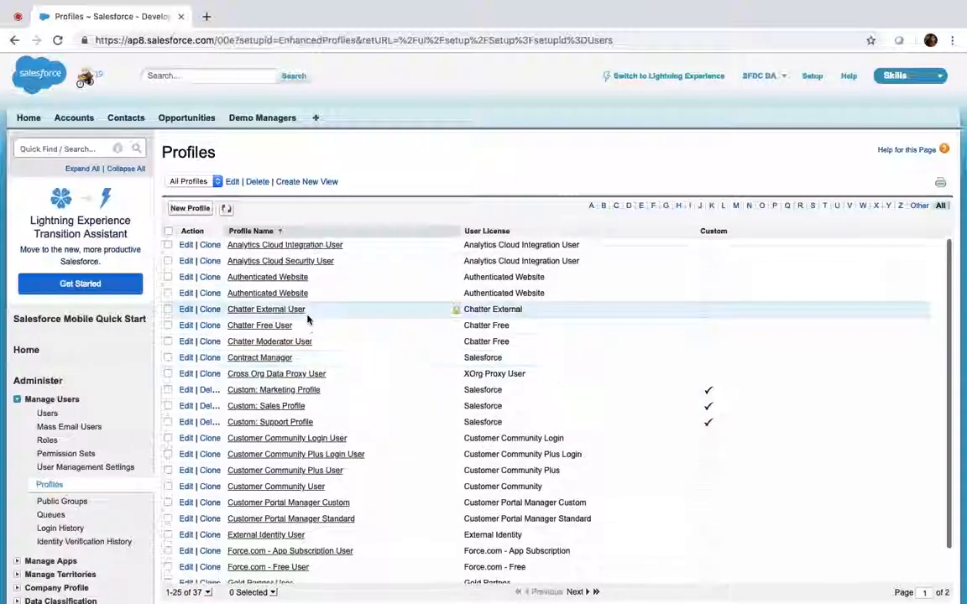
pyautogui.scroll(-3, 319, 147)
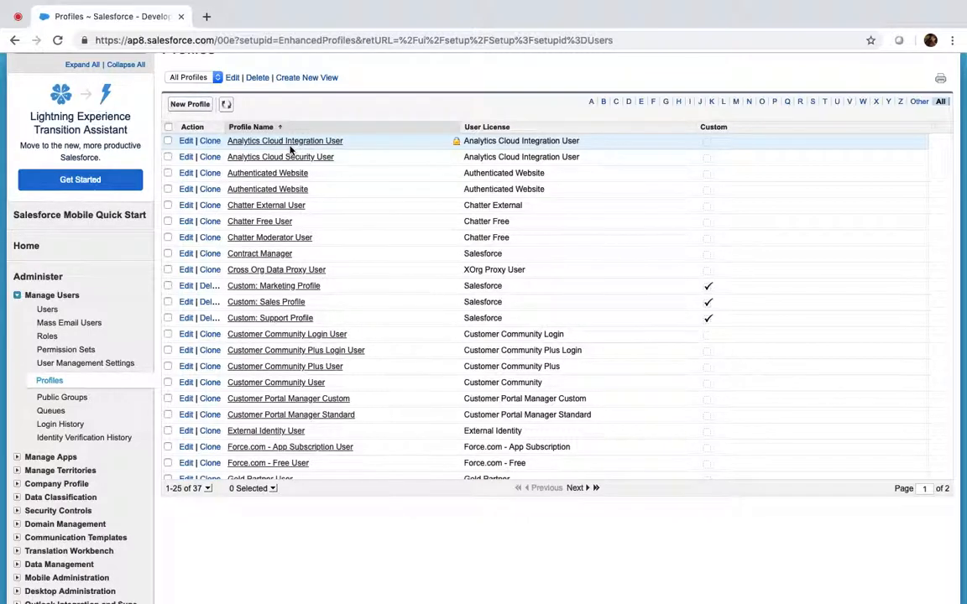
pyautogui.click(202, 106)
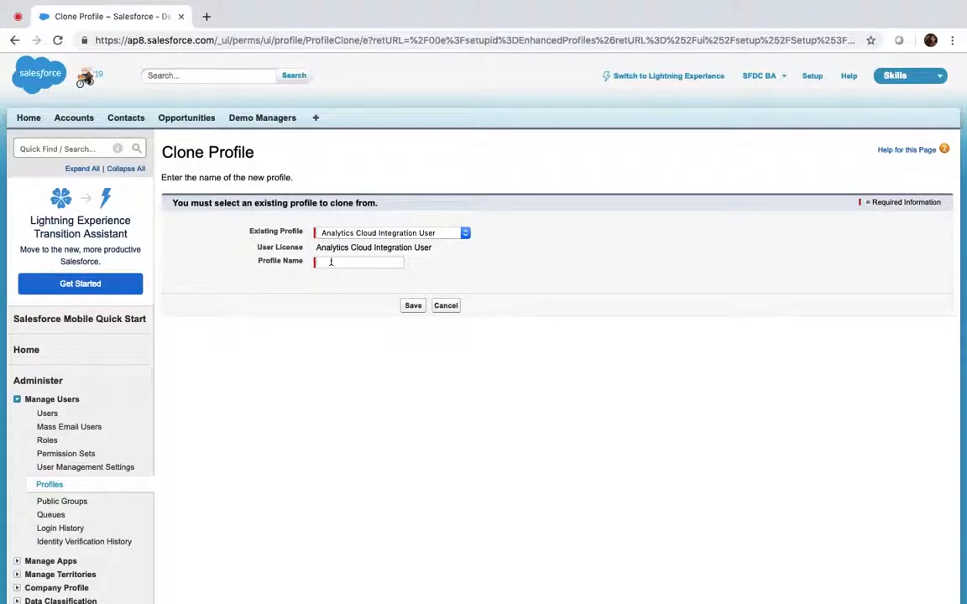
pyautogui.click(343, 234)
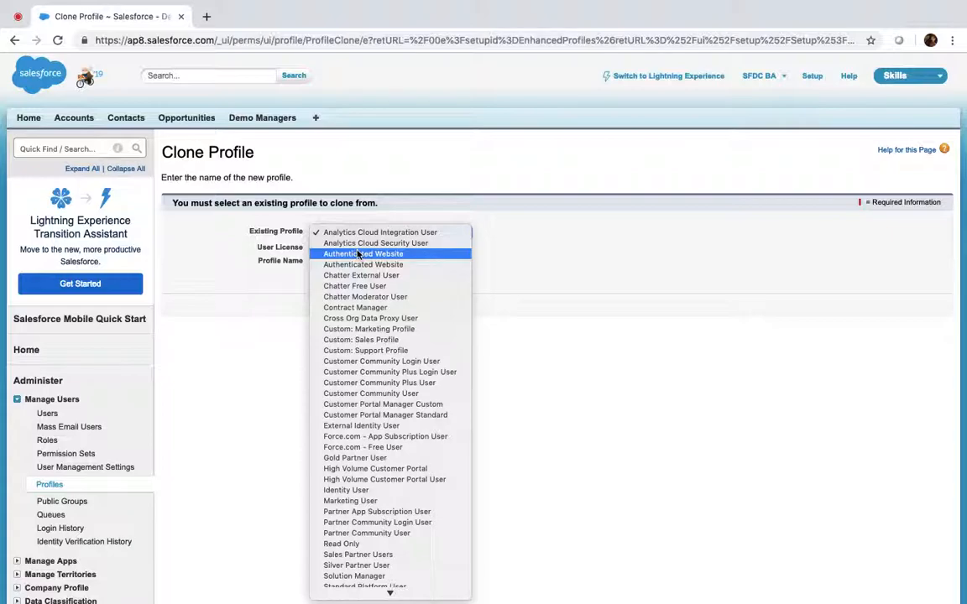
pyautogui.click(246, 260)
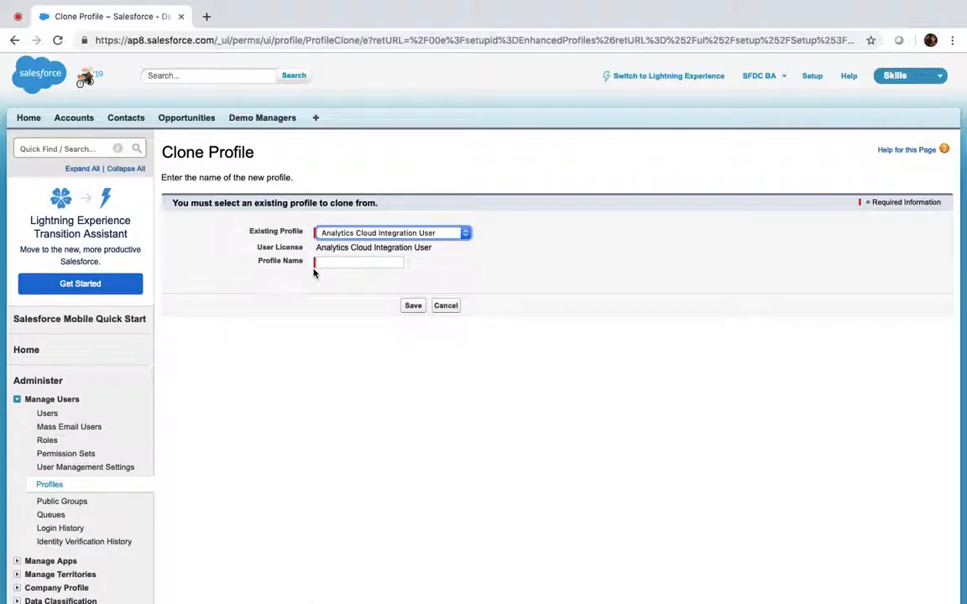
pyautogui.click(27, 16)
pyautogui.click(874, 576)
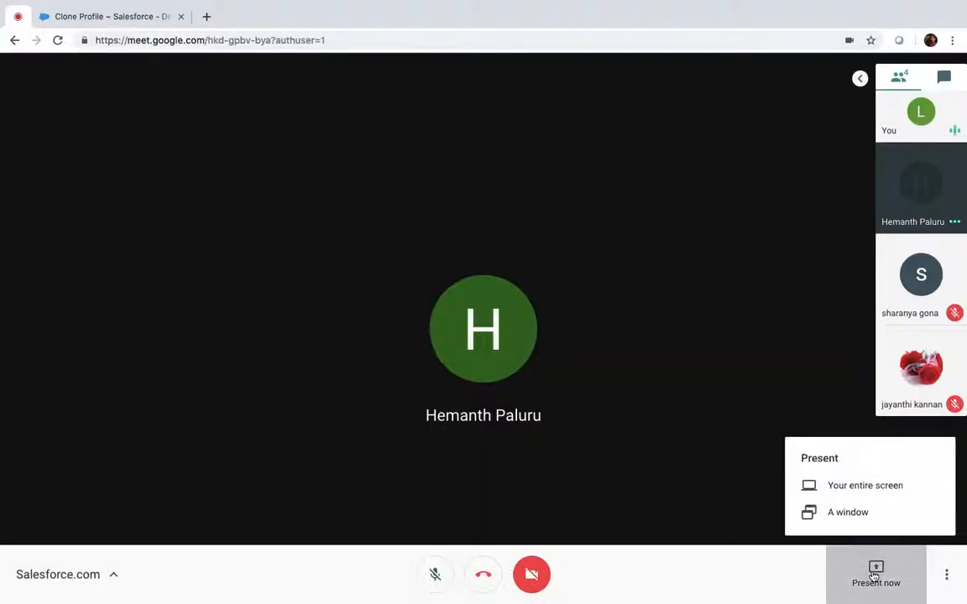
pyautogui.click(865, 487)
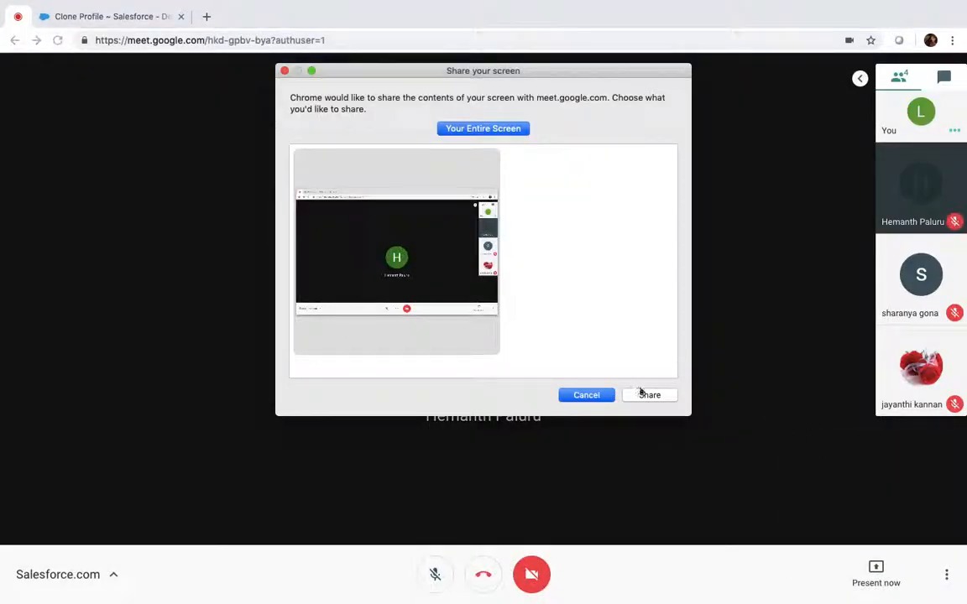
pyautogui.click(646, 394)
pyautogui.click(162, 12)
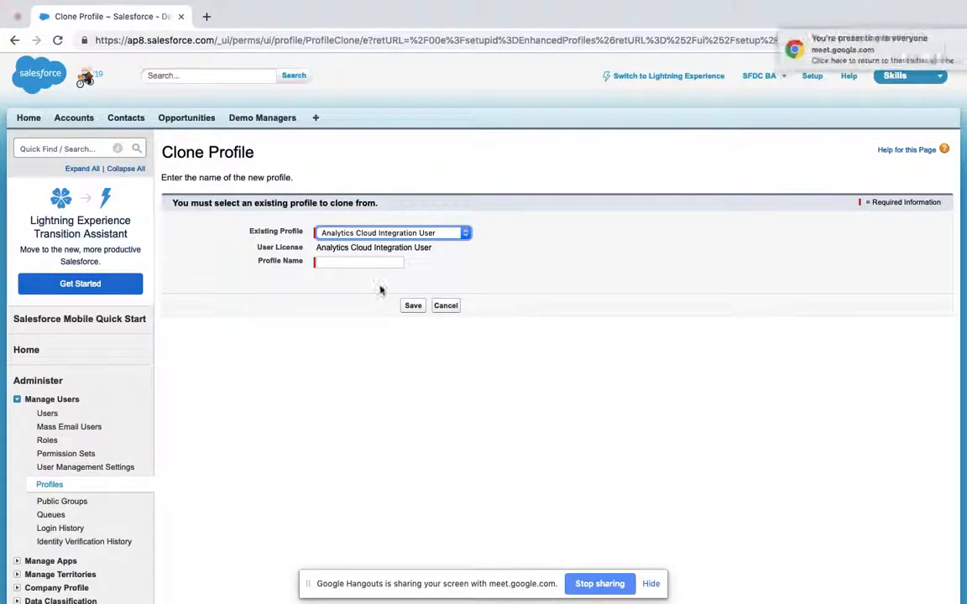
pyautogui.click(446, 306)
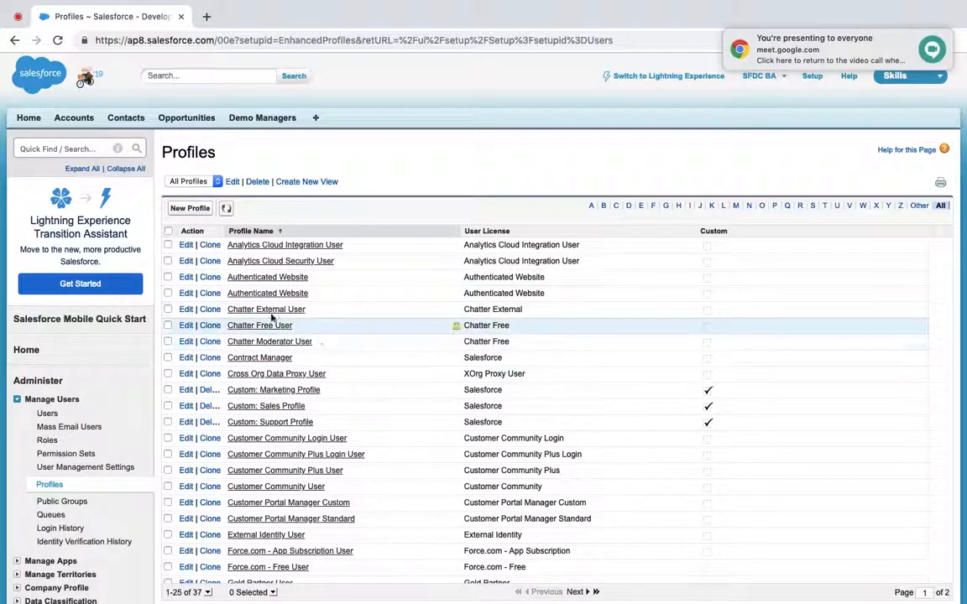
# Step: Start a new profile and choose Read Only as the existing profile to clone
pyautogui.scroll(-1, 269, 390)
pyautogui.scroll(1, 263, 390)
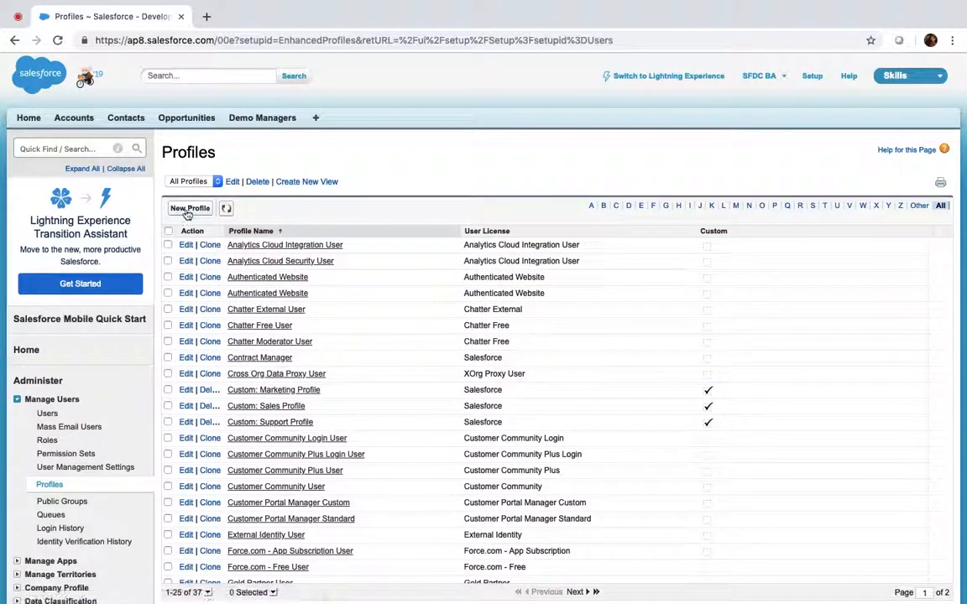
pyautogui.click(186, 211)
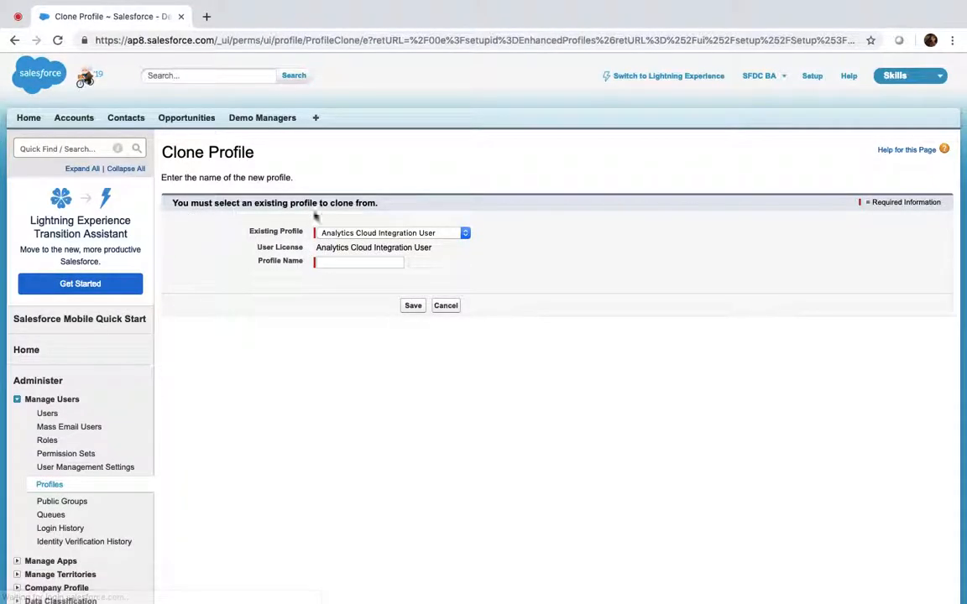
pyautogui.click(362, 236)
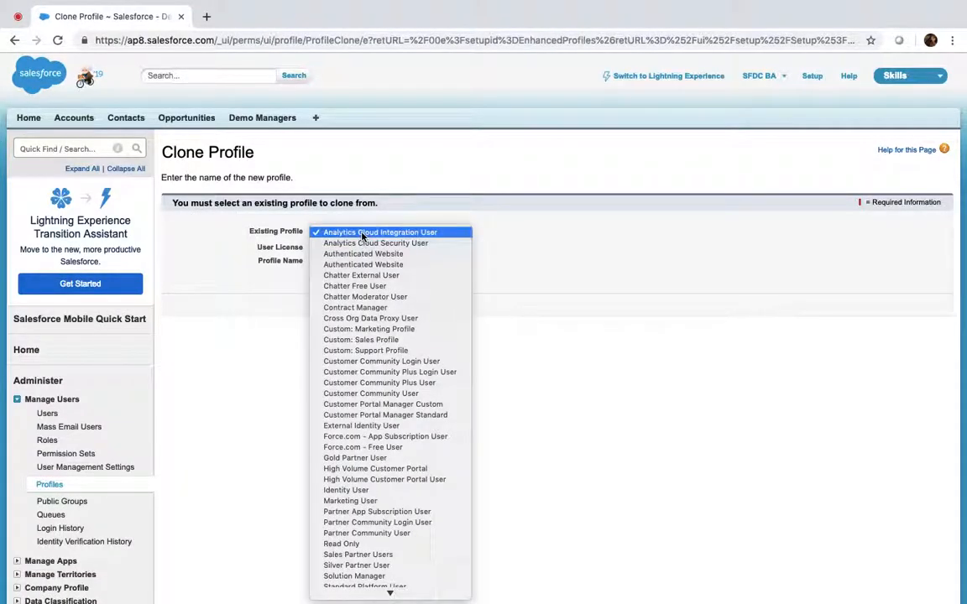
pyautogui.click(554, 241)
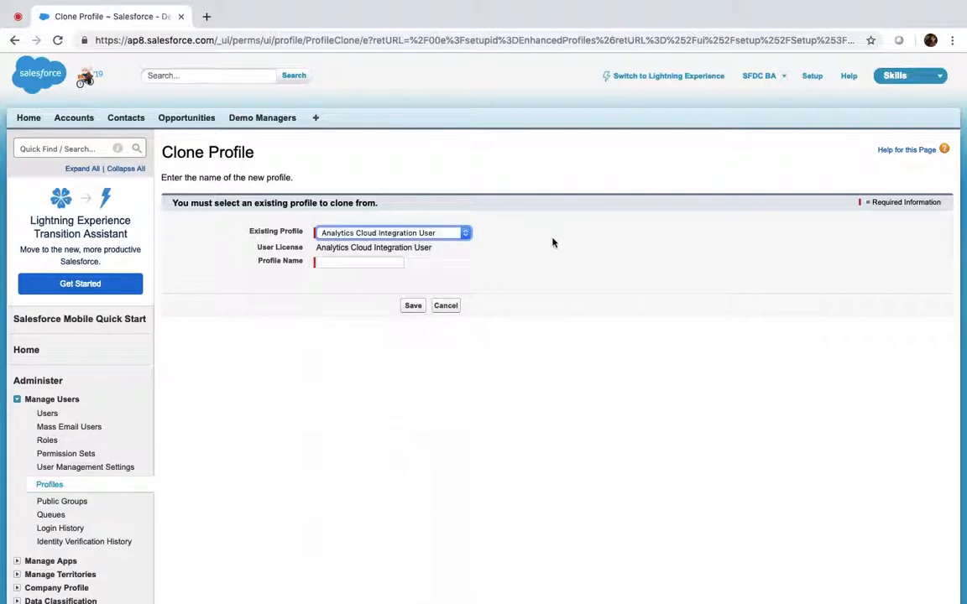
pyautogui.click(395, 236)
pyautogui.scroll(-2, 367, 451)
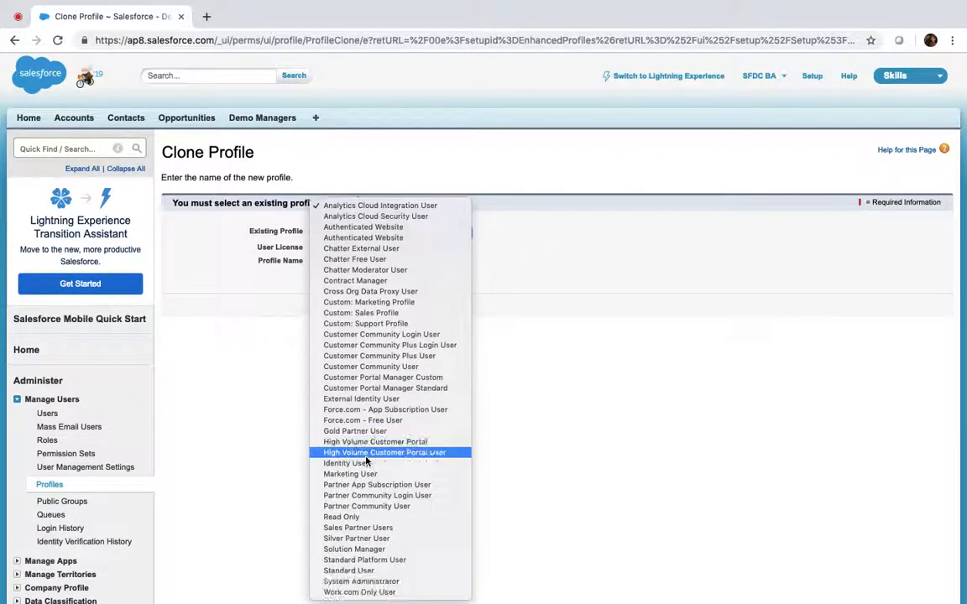
pyautogui.click(346, 520)
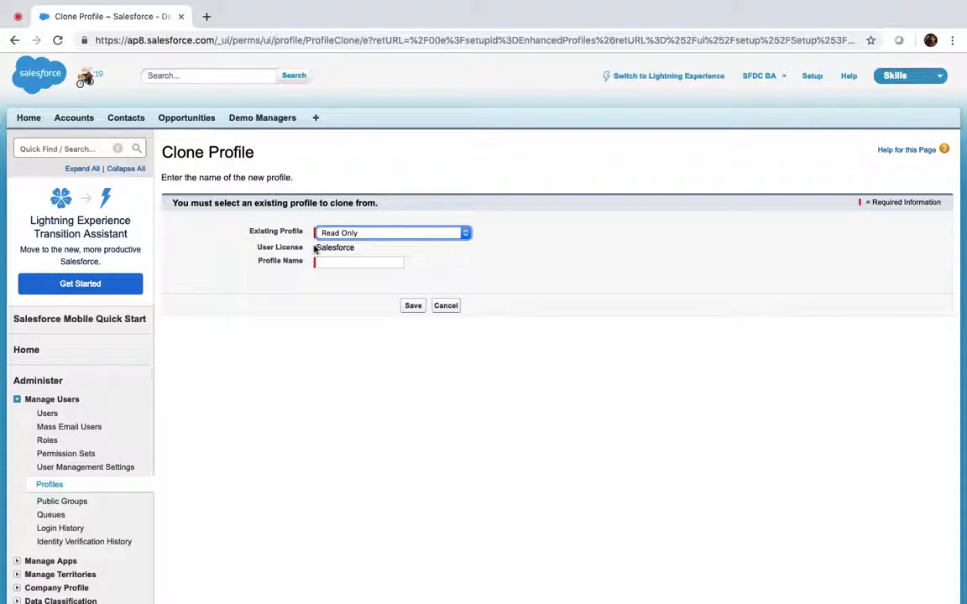
# Step: Briefly try System Administrator as the source, then settle back on Read Only
pyautogui.moveTo(318, 249); pyautogui.dragTo(356, 249)
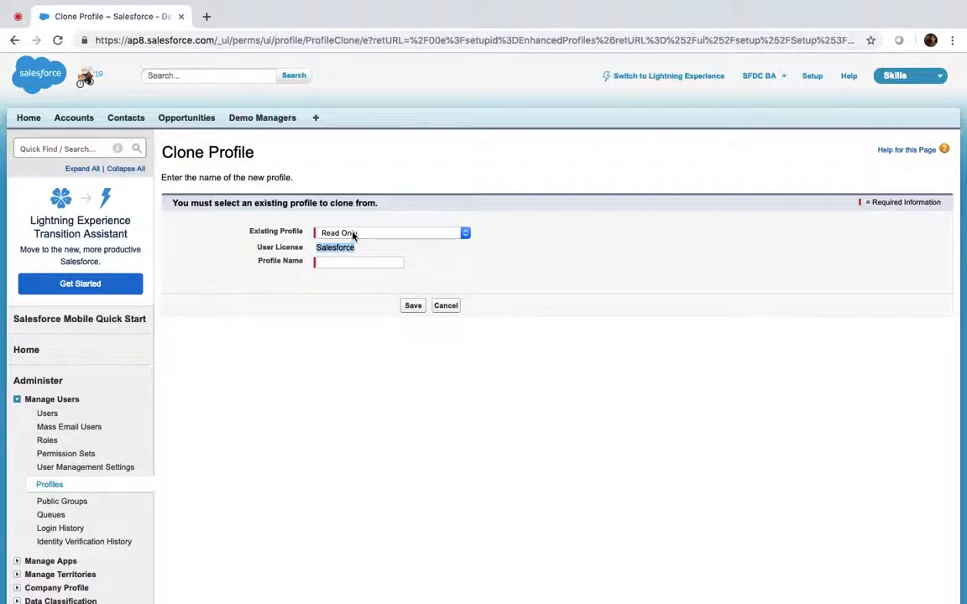
pyautogui.click(353, 234)
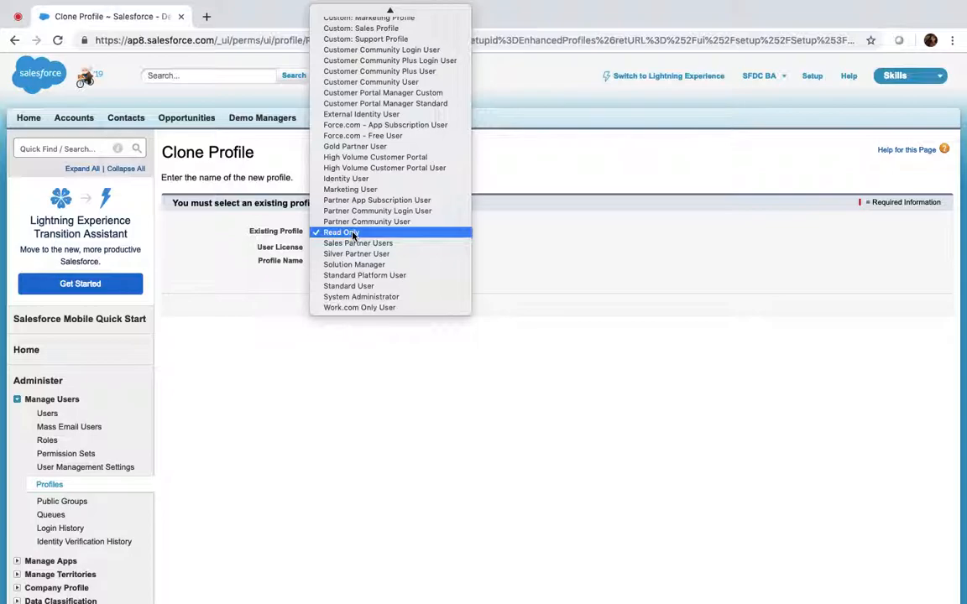
pyautogui.click(361, 297)
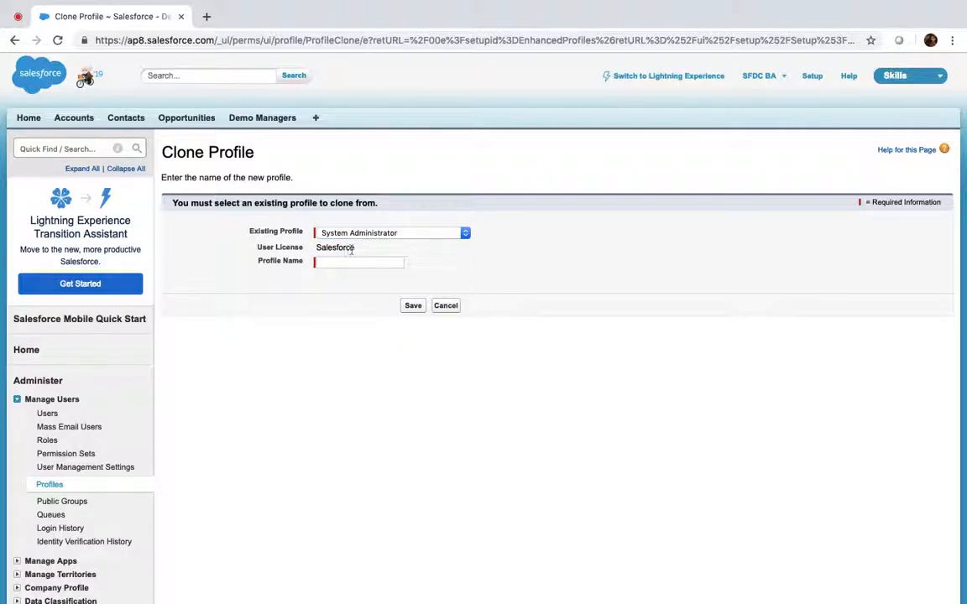
pyautogui.click(352, 265)
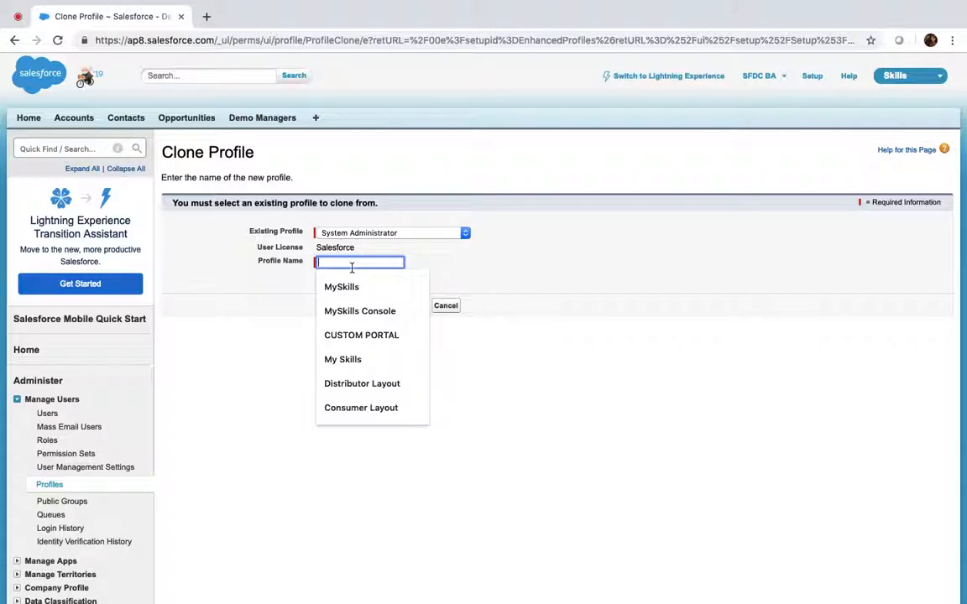
pyautogui.click(354, 237)
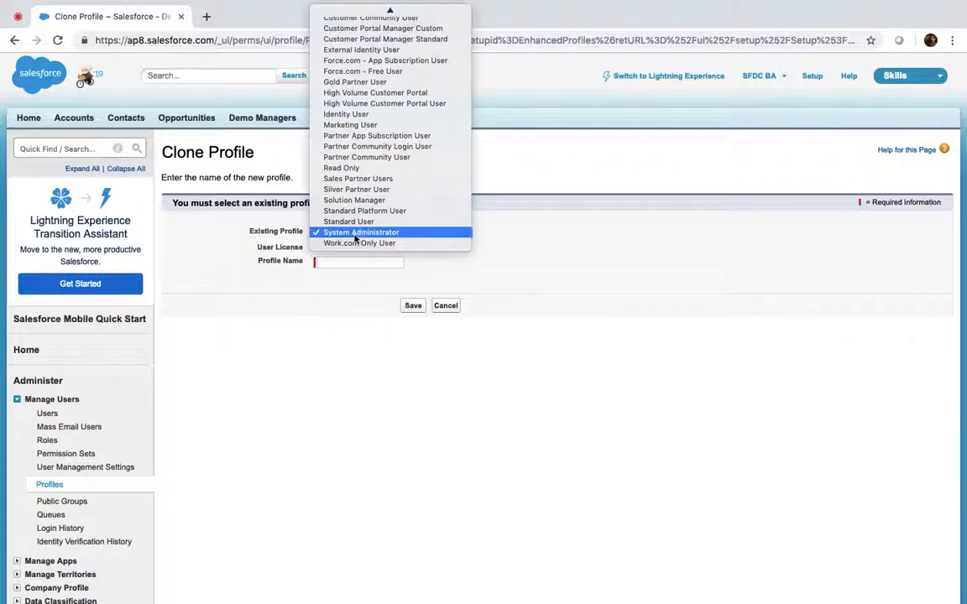
pyautogui.click(345, 171)
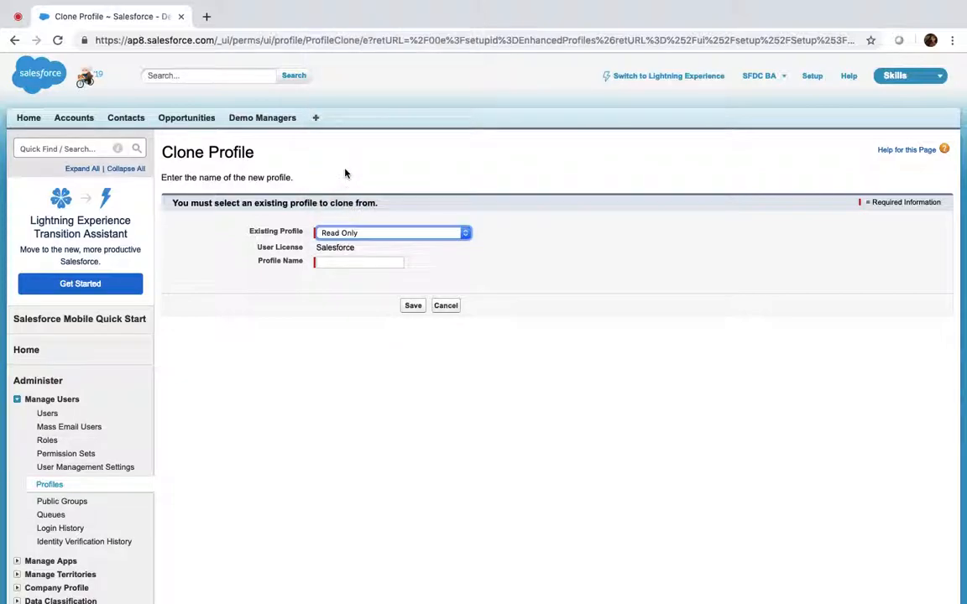
pyautogui.click(344, 265)
# Step: Enter 'BA50: Read Only' as the Profile Name and save the profile
pyautogui.write('CU')
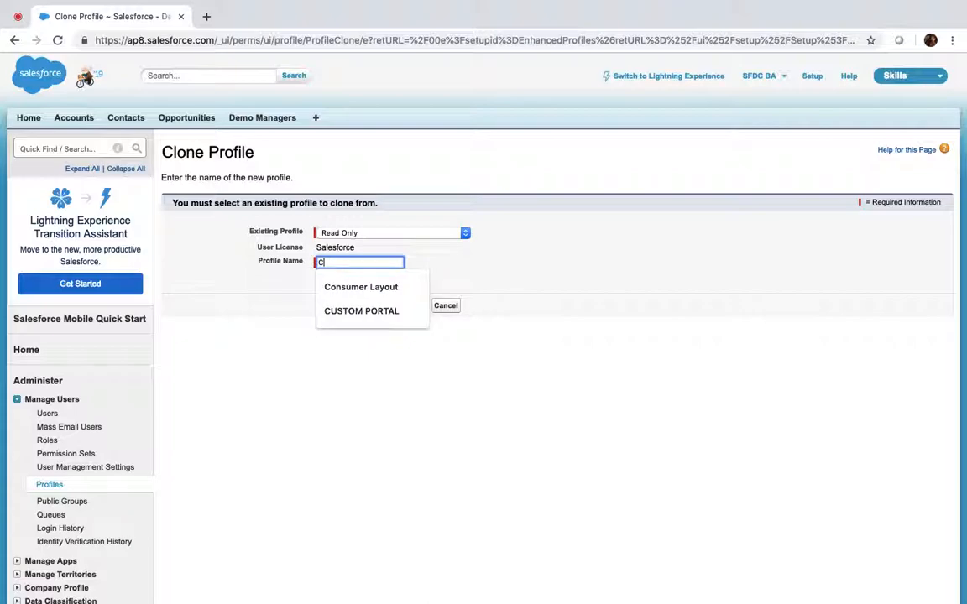
pyautogui.press('BackSpace')
pyautogui.press('BackSpace')
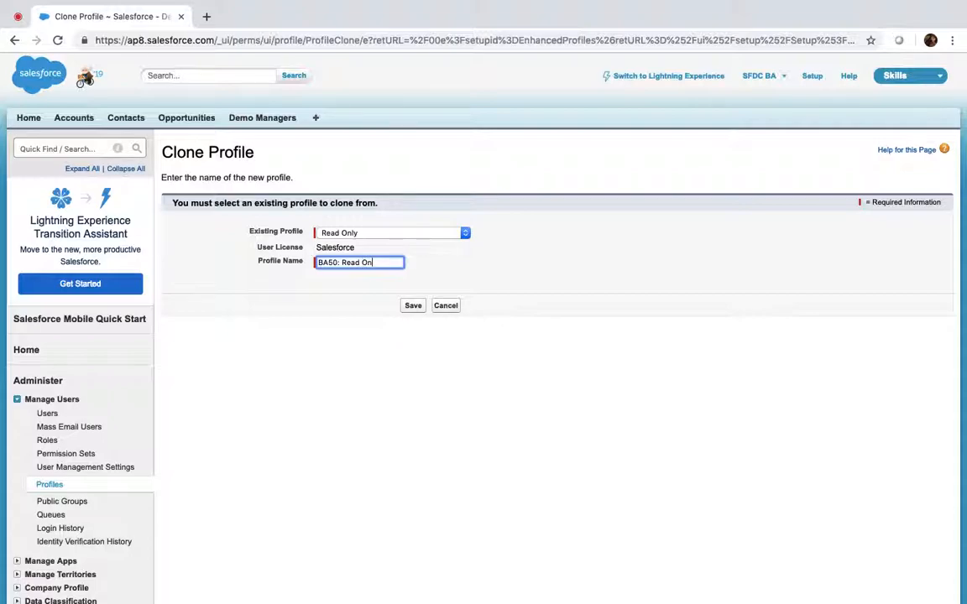
pyautogui.click(413, 308)
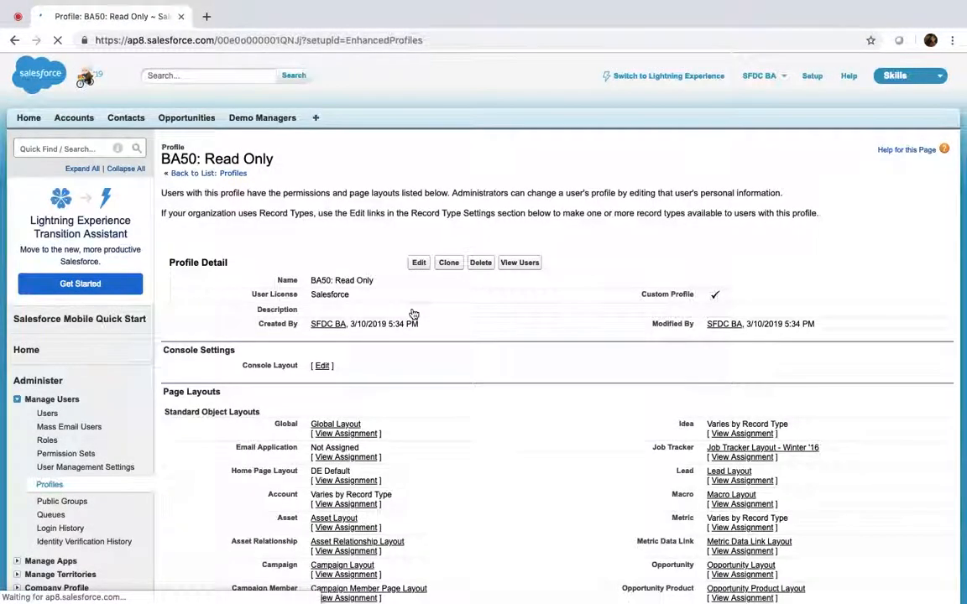
# Step: In a second tab, filter the Profiles list to R and open the Read Only profile
pyautogui.scroll(-2, 413, 314)
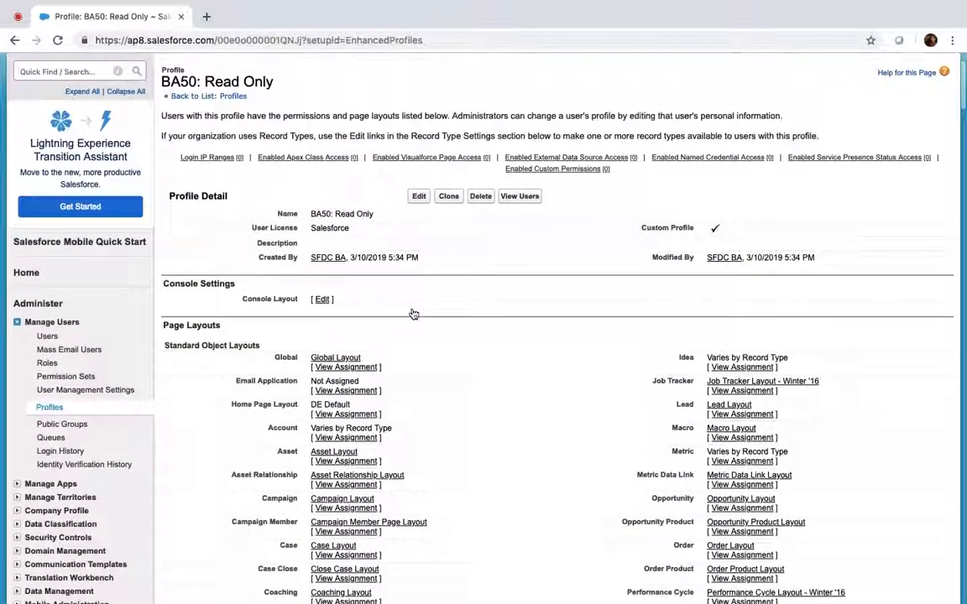
pyautogui.scroll(1, 413, 314)
pyautogui.keyDown('super'); pyautogui.click(47, 440); pyautogui.keyUp('super')
pyautogui.click(262, 17)
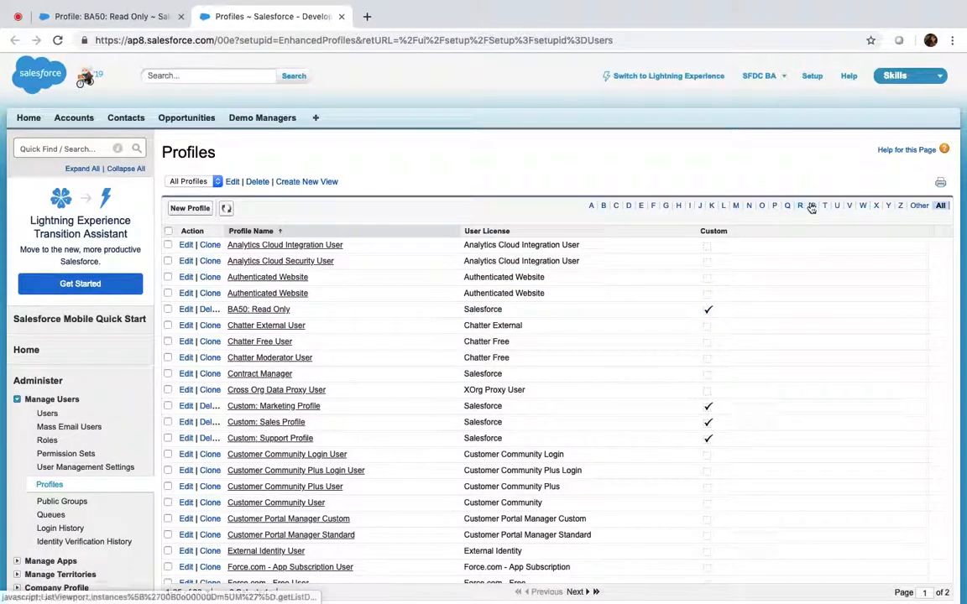
pyautogui.click(801, 206)
pyautogui.click(253, 247)
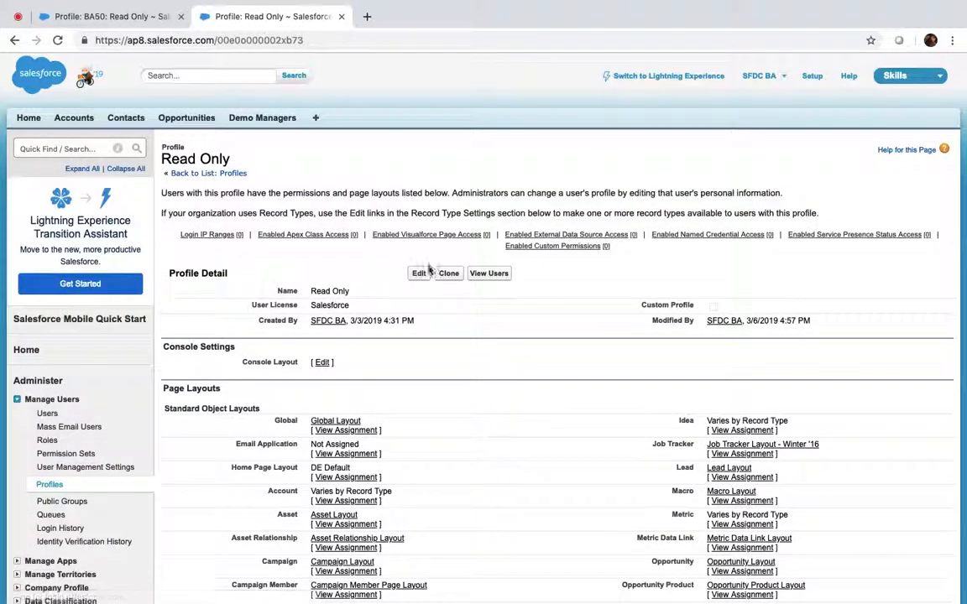
# Step: Put the standard Read Only and BA50: Read Only profiles into edit mode, one per tab
pyautogui.click(419, 273)
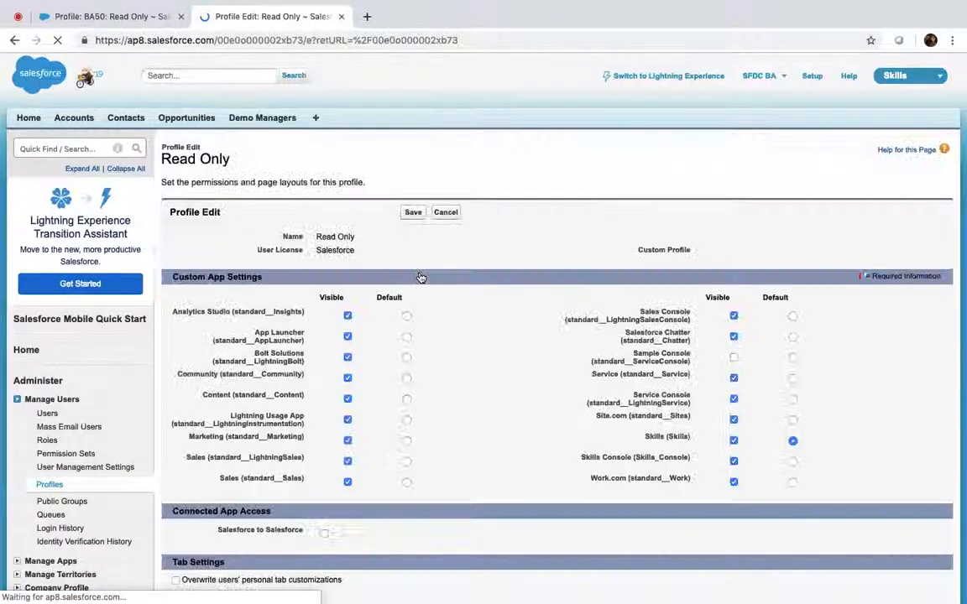
pyautogui.scroll(-2, 421, 276)
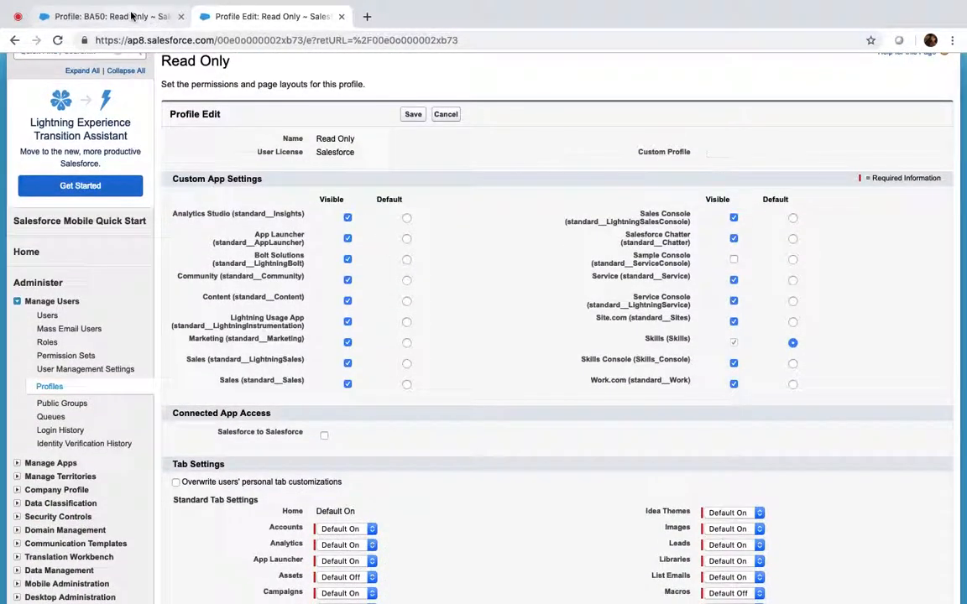
pyautogui.click(130, 16)
pyautogui.click(418, 234)
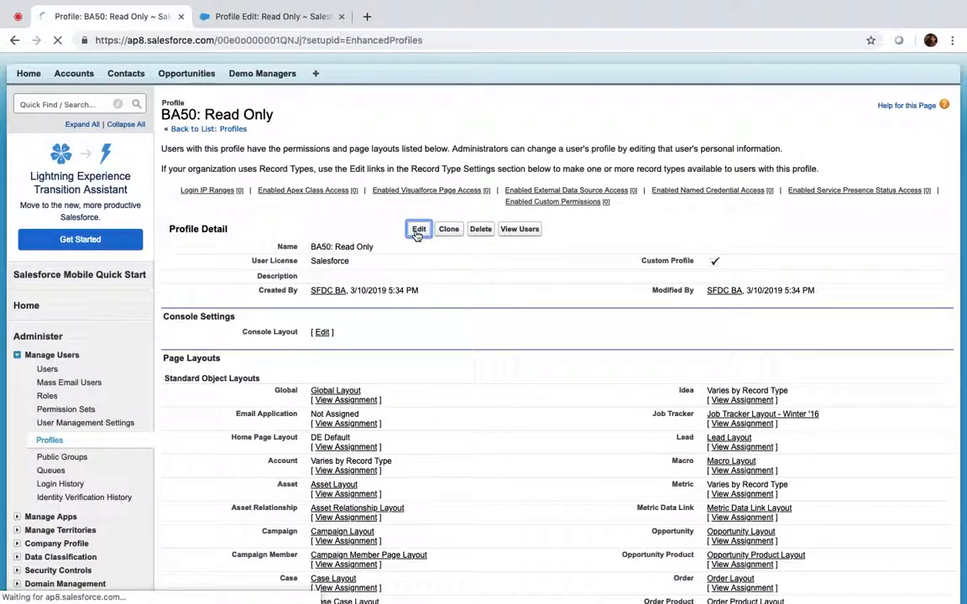
pyautogui.scroll(-2, 418, 237)
pyautogui.scroll(-1, 417, 237)
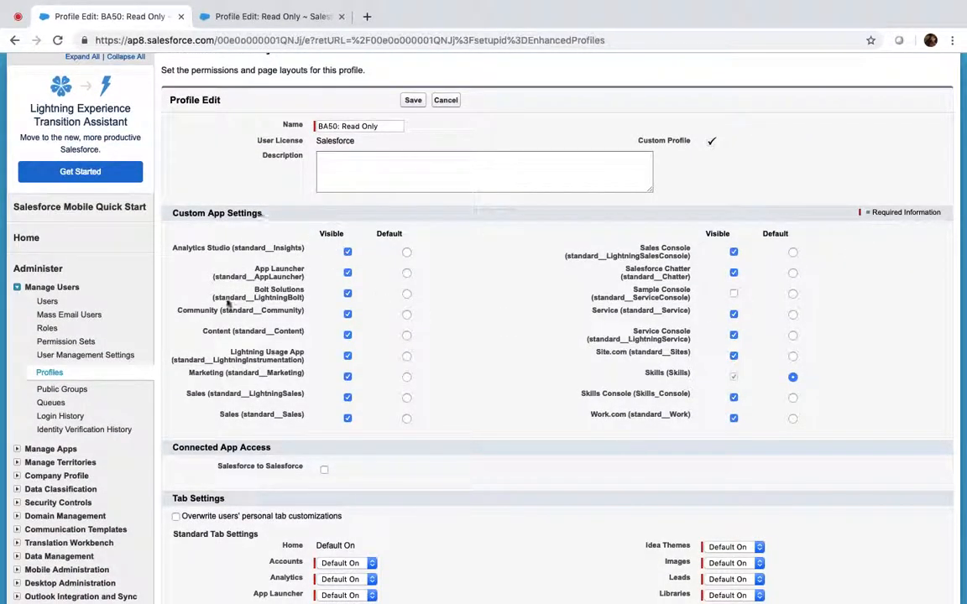
pyautogui.click(267, 17)
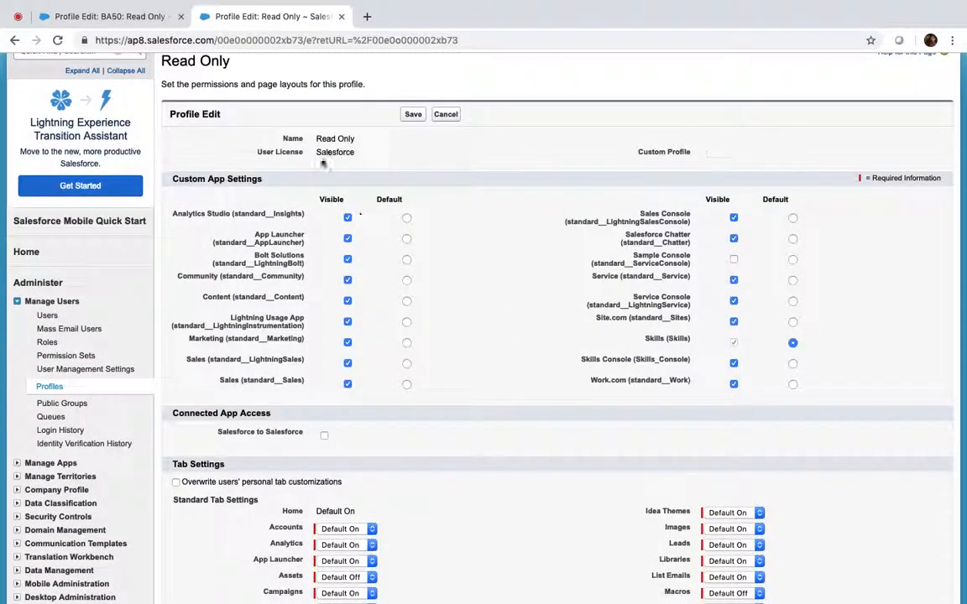
pyautogui.click(94, 17)
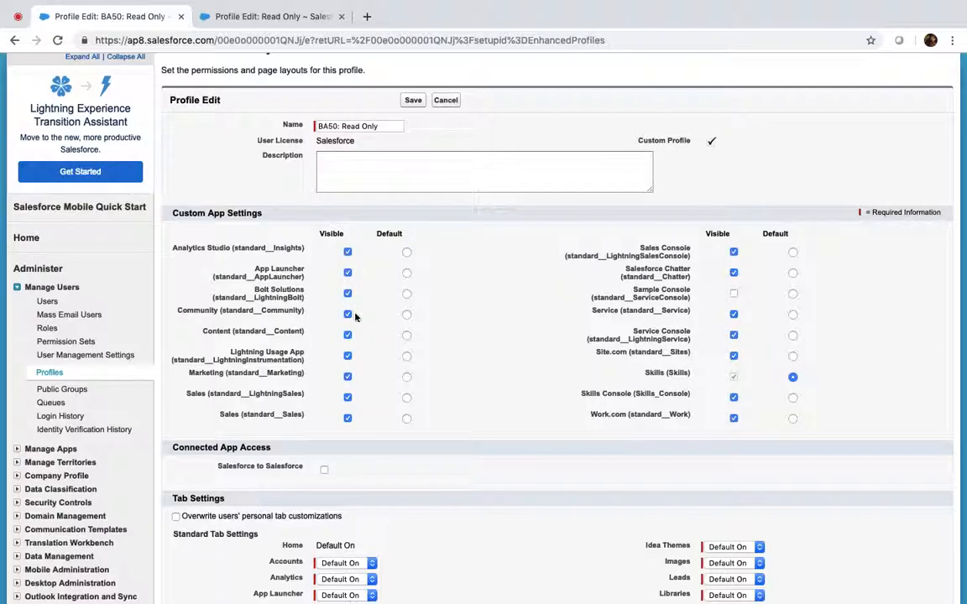
# Step: Compare Read Only's settings, leaving Salesforce to Salesforce off and the Accounts tab at Default On
pyautogui.scroll(-5, 353, 315)
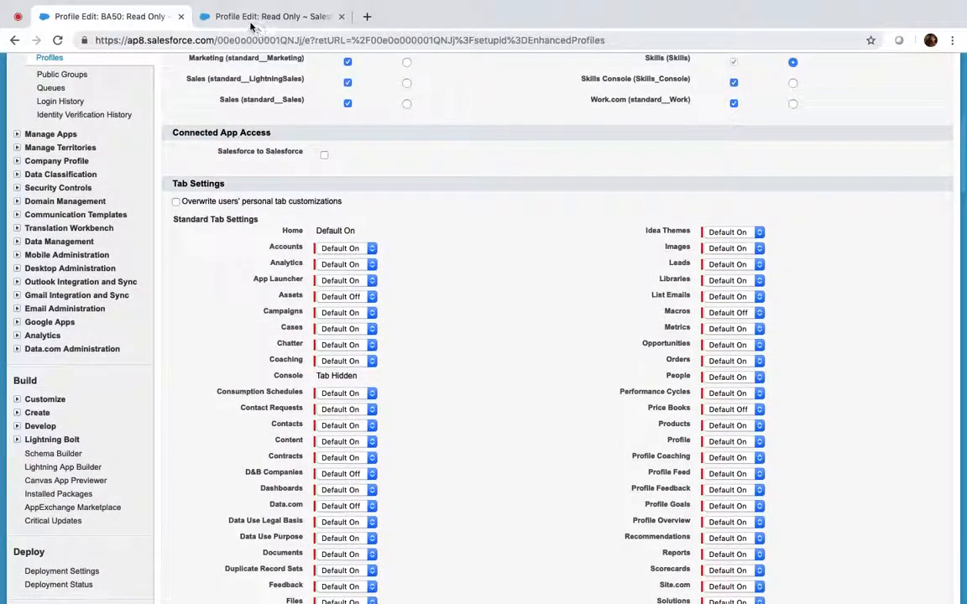
pyautogui.click(243, 17)
pyautogui.scroll(-2, 294, 282)
pyautogui.click(325, 332)
pyautogui.click(325, 333)
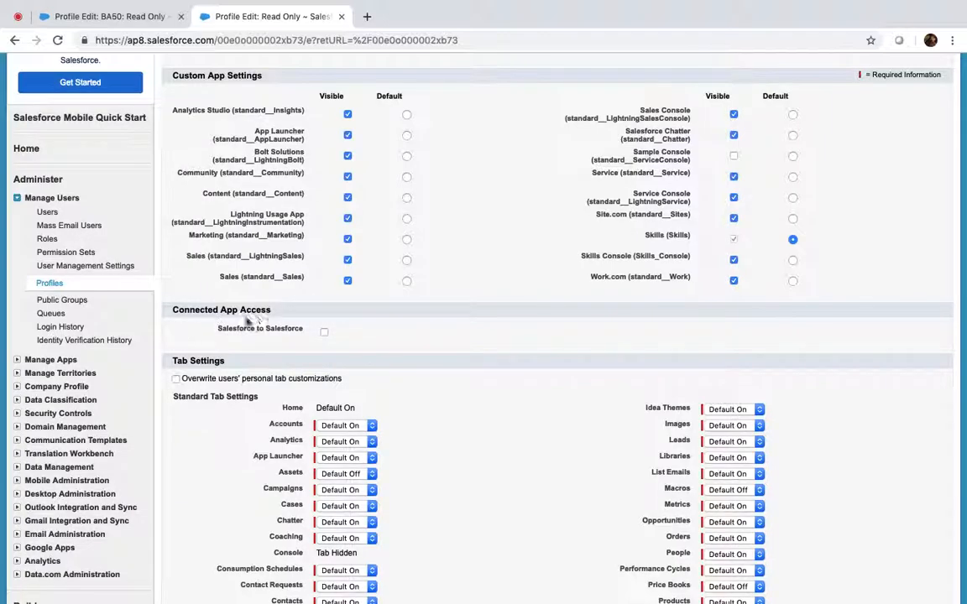
pyautogui.scroll(-4, 261, 324)
pyautogui.scroll(-2, 261, 326)
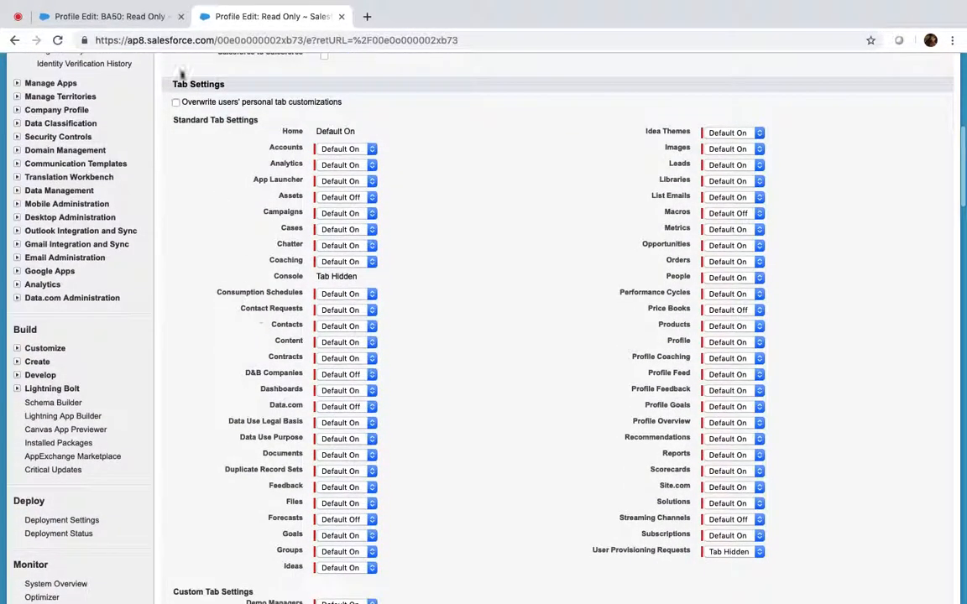
pyautogui.click(335, 150)
pyautogui.click(453, 136)
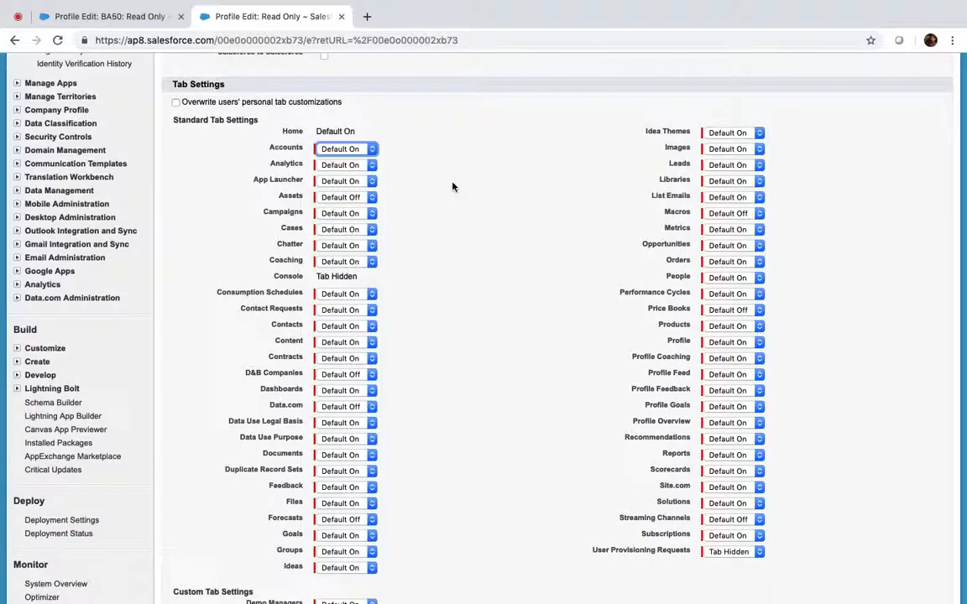
# Step: Compare Administrative and General User Permissions between the two profiles' tabs
pyautogui.scroll(-10, 453, 186)
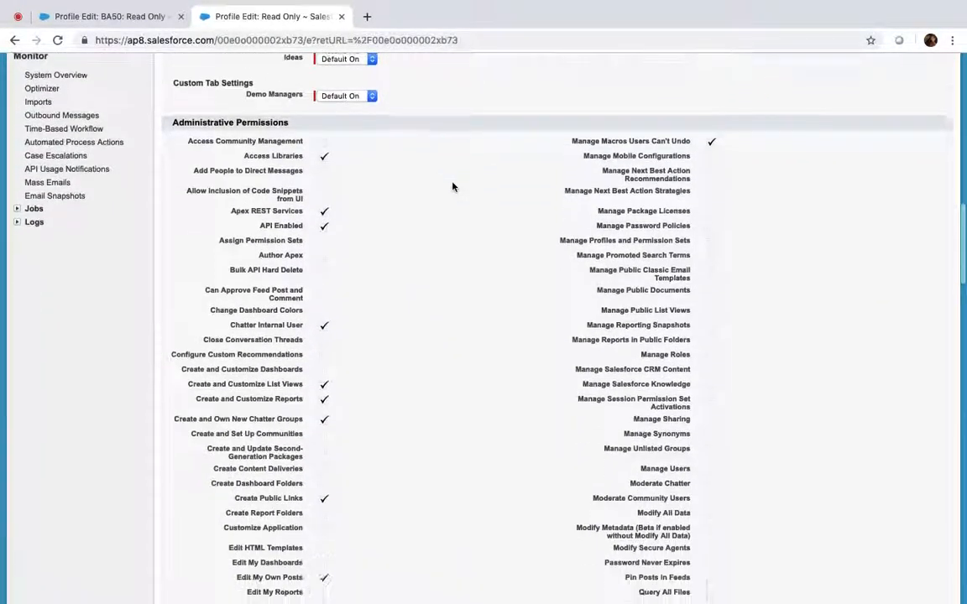
pyautogui.scroll(2, 334, 76)
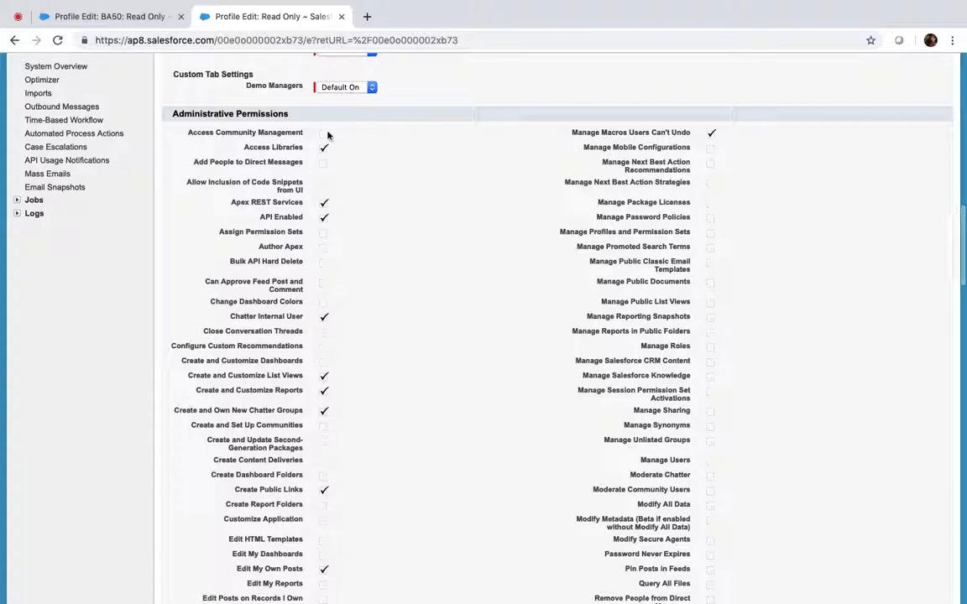
pyautogui.click(323, 162)
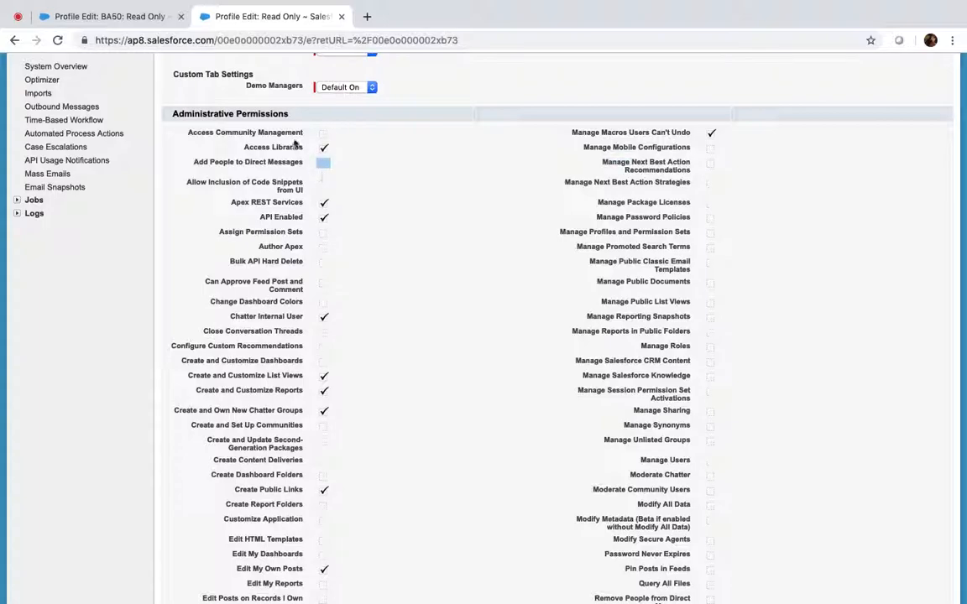
pyautogui.click(118, 16)
pyautogui.scroll(-15, 279, 233)
pyautogui.scroll(9, 280, 232)
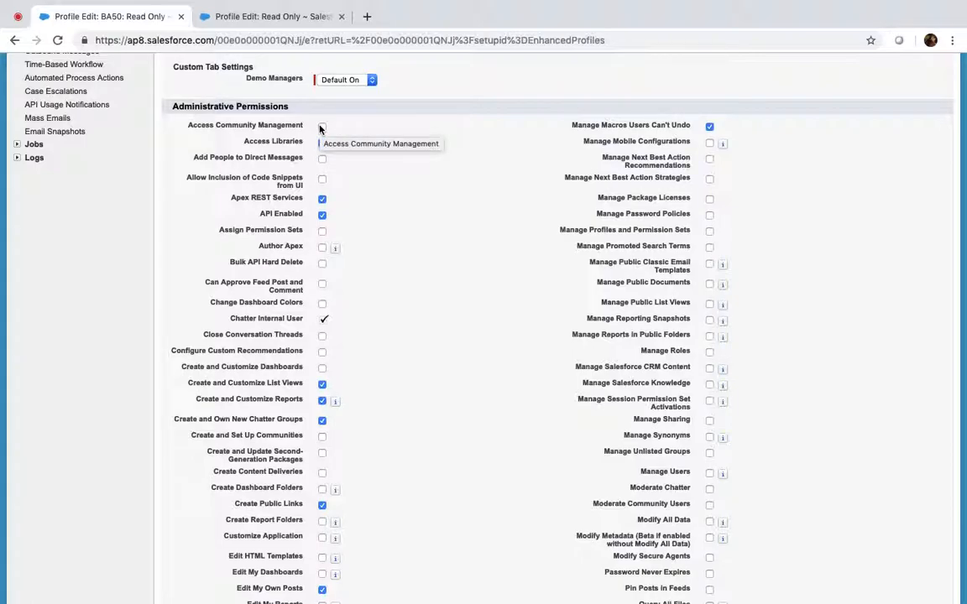
pyautogui.click(267, 17)
pyautogui.scroll(-20, 379, 250)
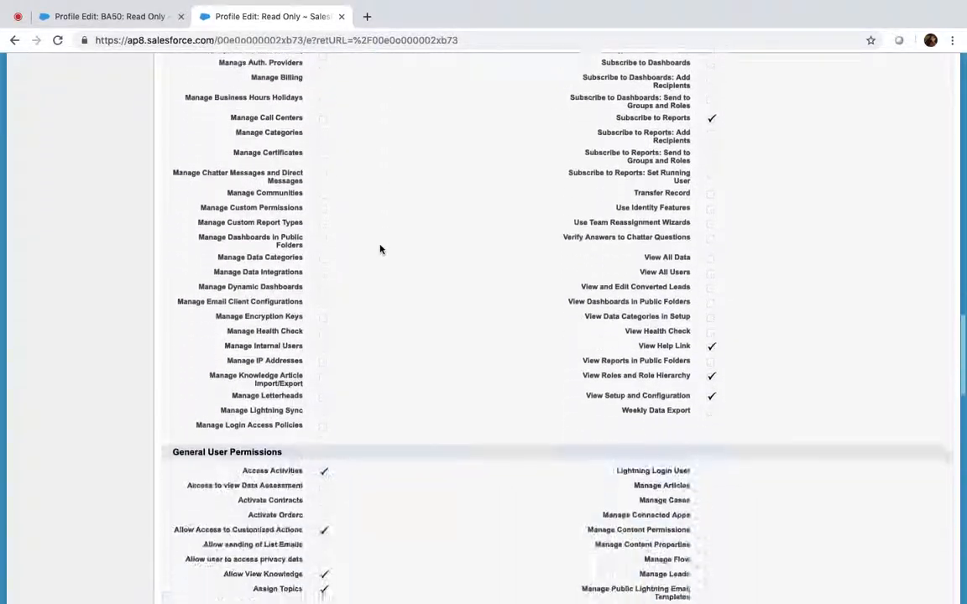
pyautogui.scroll(3, 380, 249)
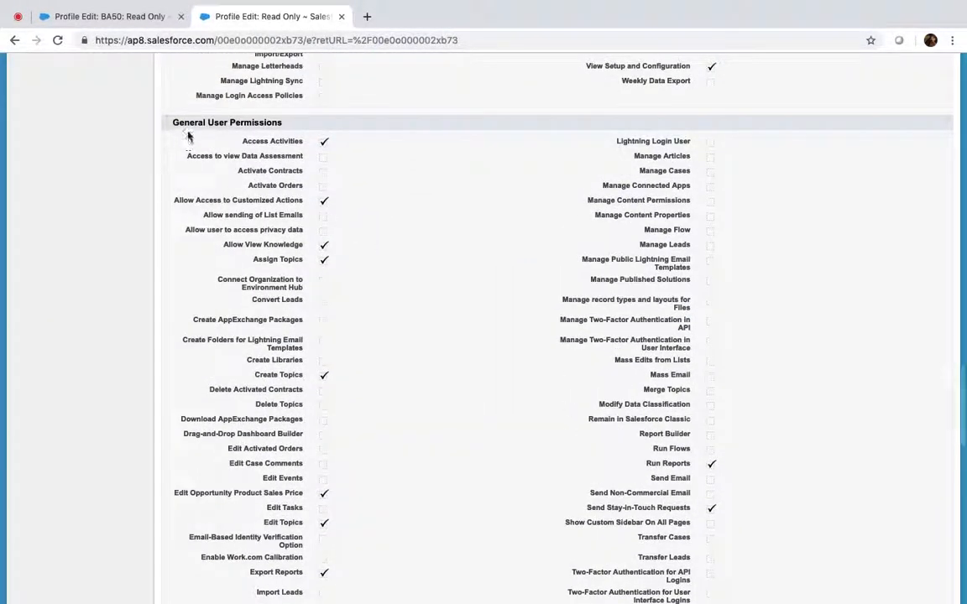
# Step: Scroll BA50: Read Only down to Standard Object Permissions, where Accounts is Read only
pyautogui.click(124, 12)
pyautogui.scroll(-13, 307, 296)
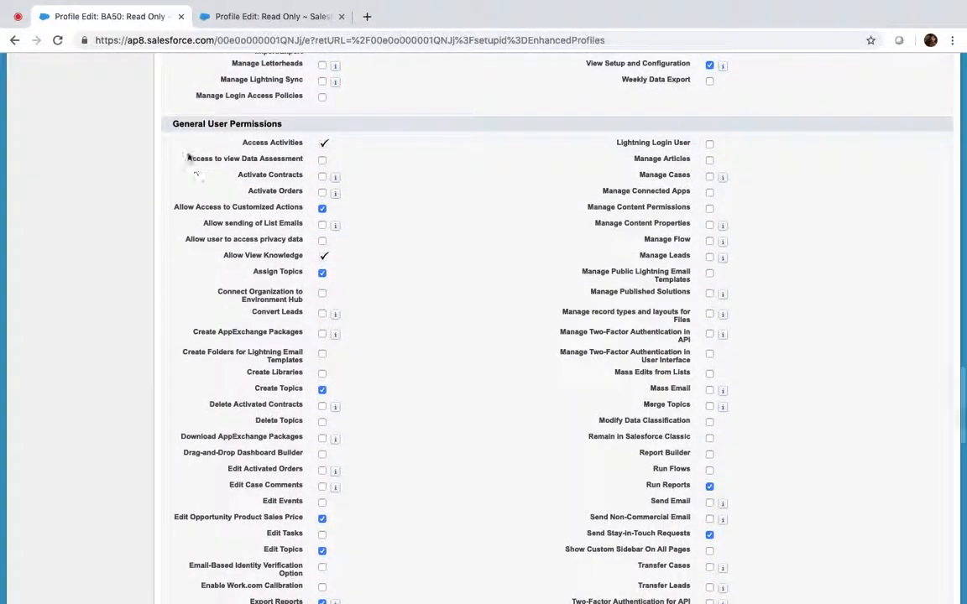
pyautogui.scroll(4, 269, 132)
pyautogui.scroll(-4, 265, 133)
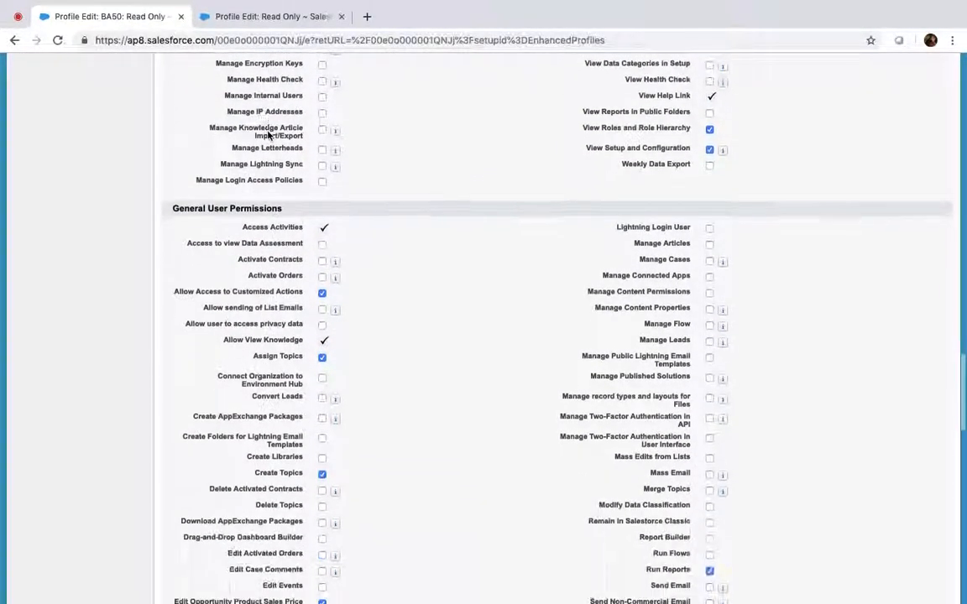
pyautogui.scroll(-3, 262, 278)
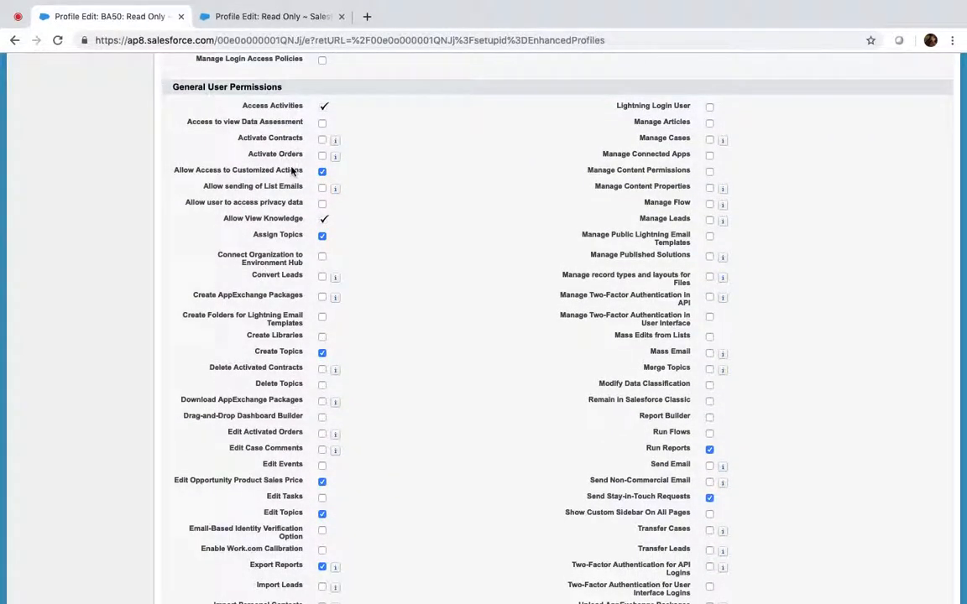
pyautogui.scroll(-6, 294, 168)
pyautogui.scroll(-1, 269, 250)
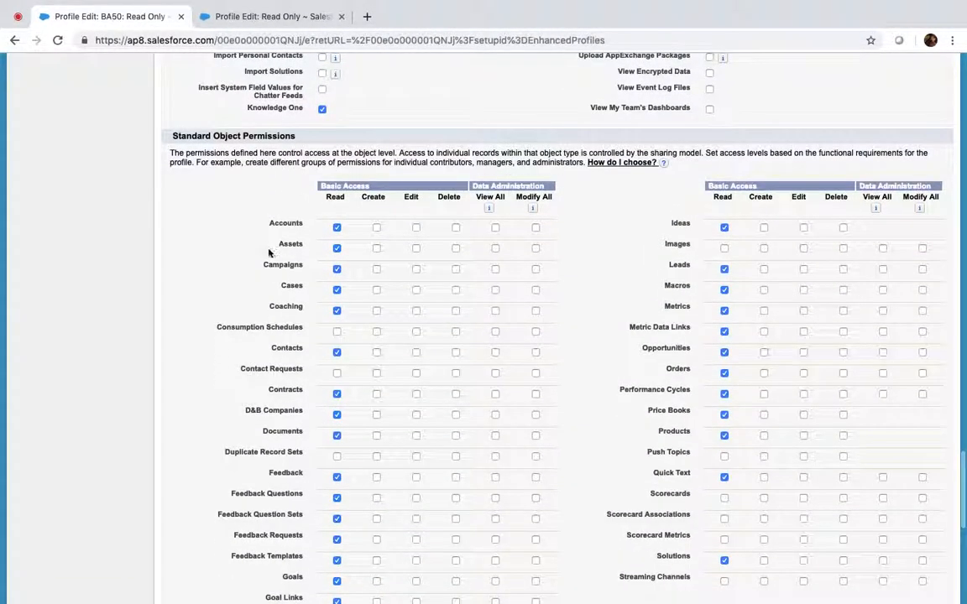
# Step: Review the standard Read Only profile down to Password Policies, then cancel its edit page
pyautogui.click(250, 17)
pyautogui.scroll(-10, 274, 312)
pyautogui.scroll(10, 277, 311)
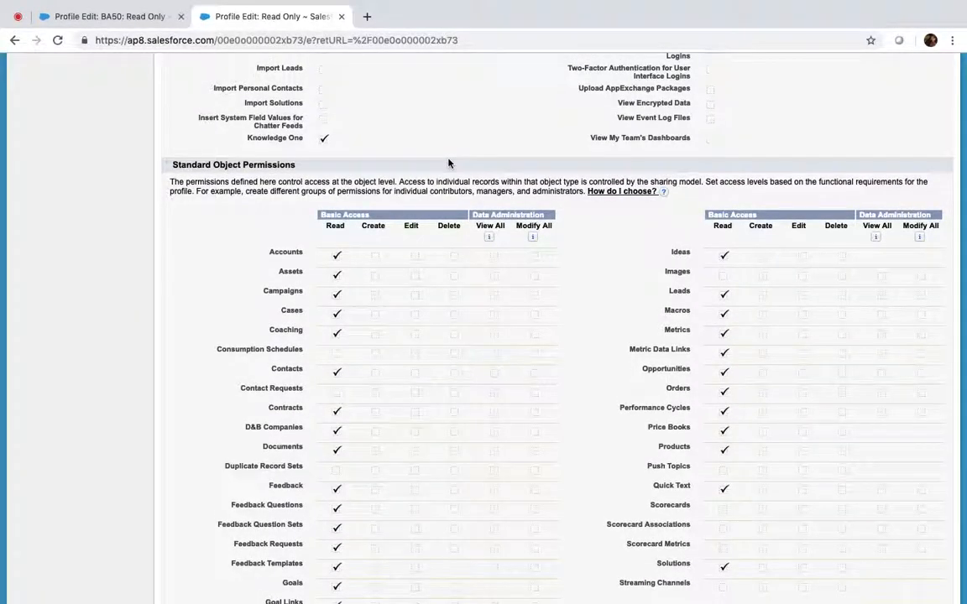
pyautogui.scroll(15, 449, 164)
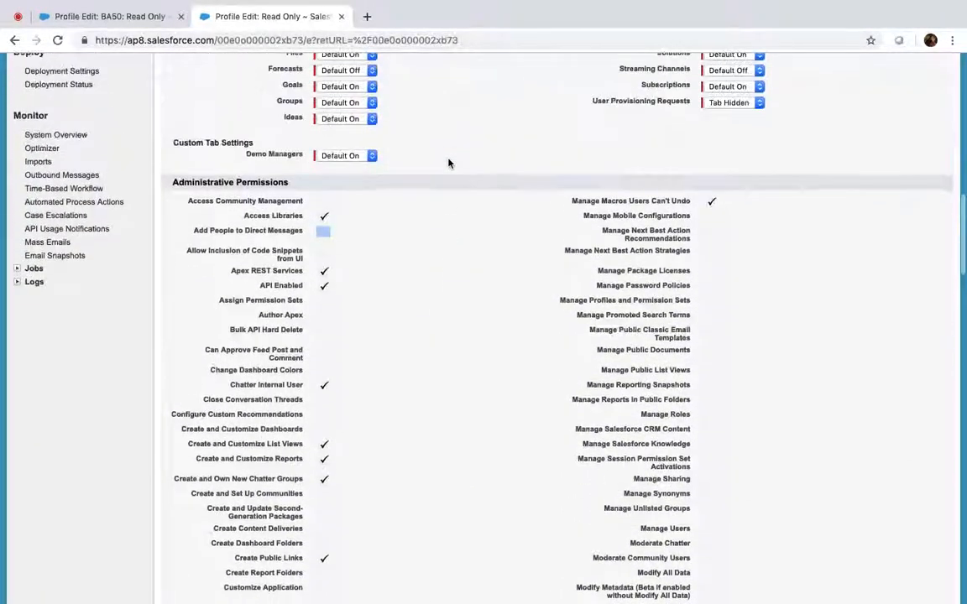
pyautogui.scroll(3, 449, 164)
pyautogui.scroll(-11, 304, 309)
pyautogui.scroll(-9, 304, 309)
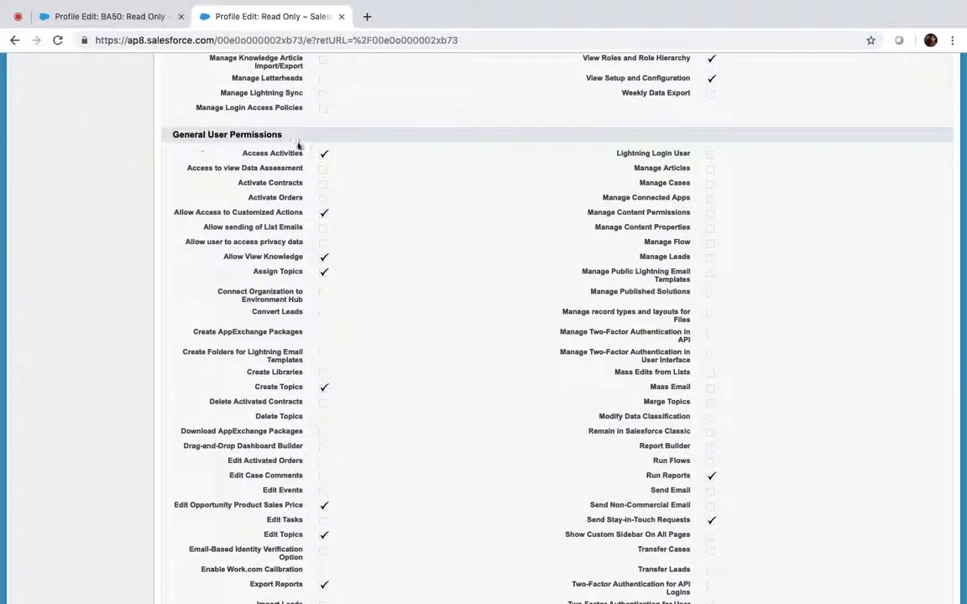
pyautogui.scroll(-10, 298, 145)
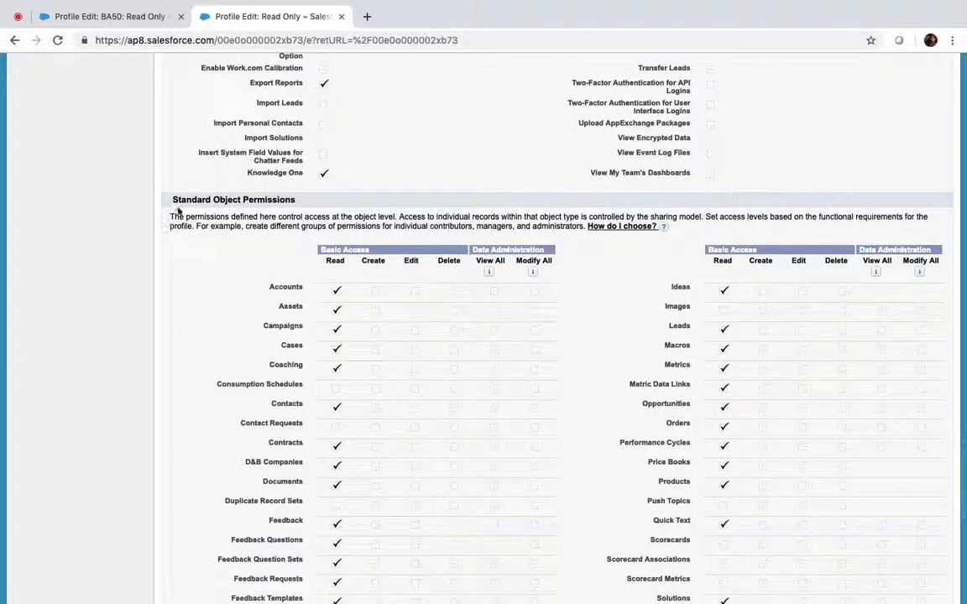
pyautogui.scroll(-7, 318, 209)
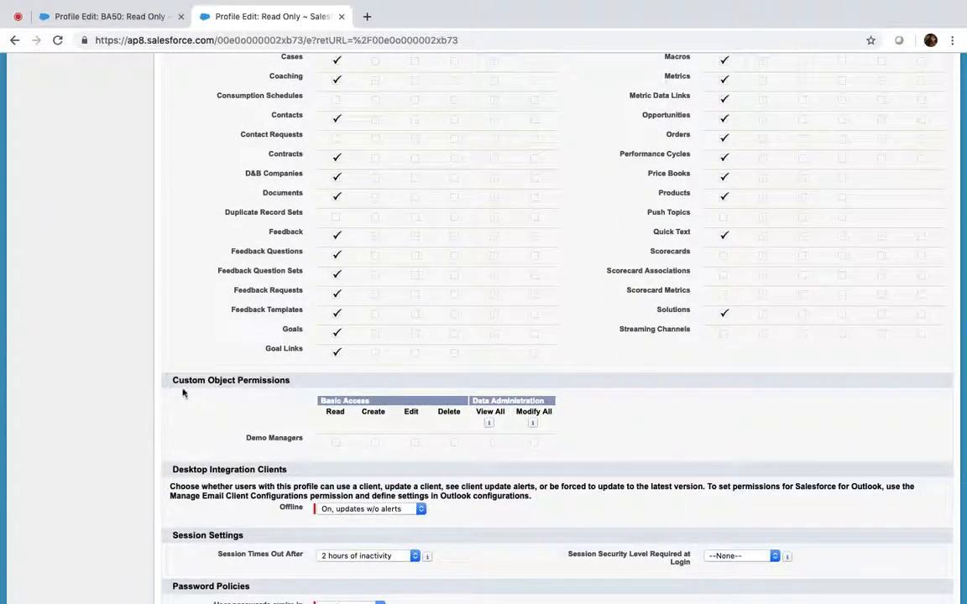
pyautogui.scroll(-6, 183, 391)
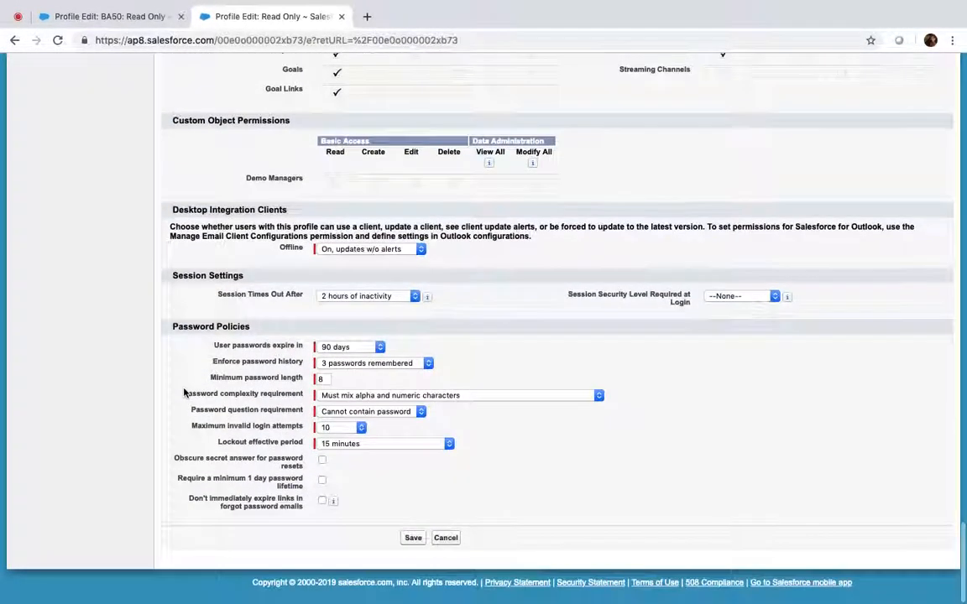
pyautogui.scroll(15, 184, 392)
pyautogui.scroll(15, 184, 392)
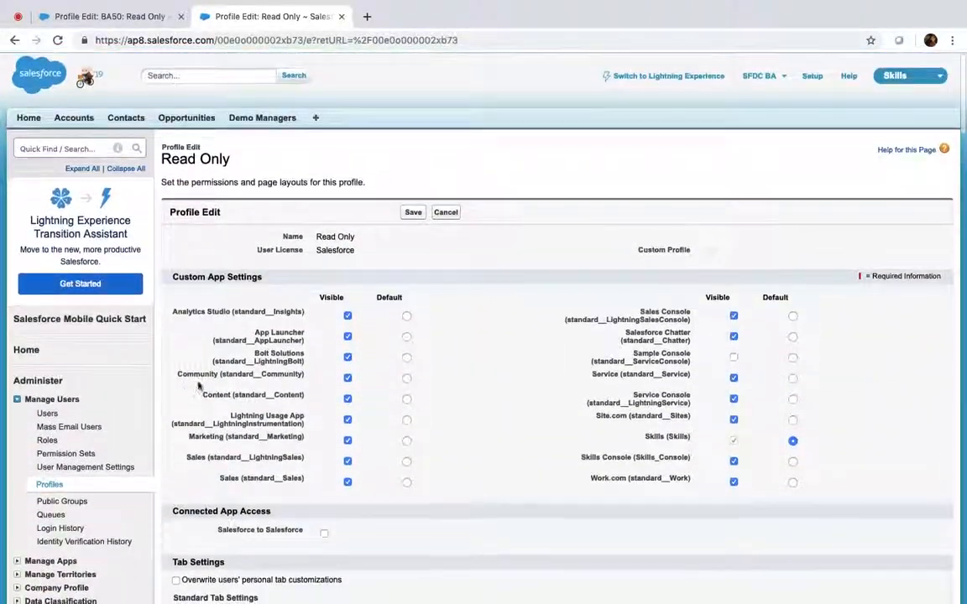
pyautogui.click(450, 212)
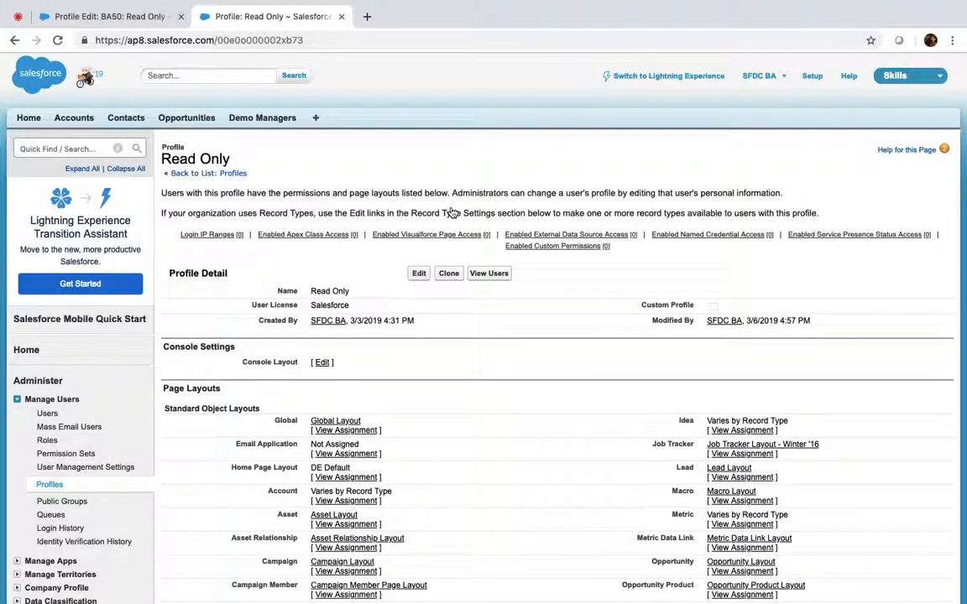
# Step: Cancel the BA50: Read Only profile edits without saving
pyautogui.click(128, 17)
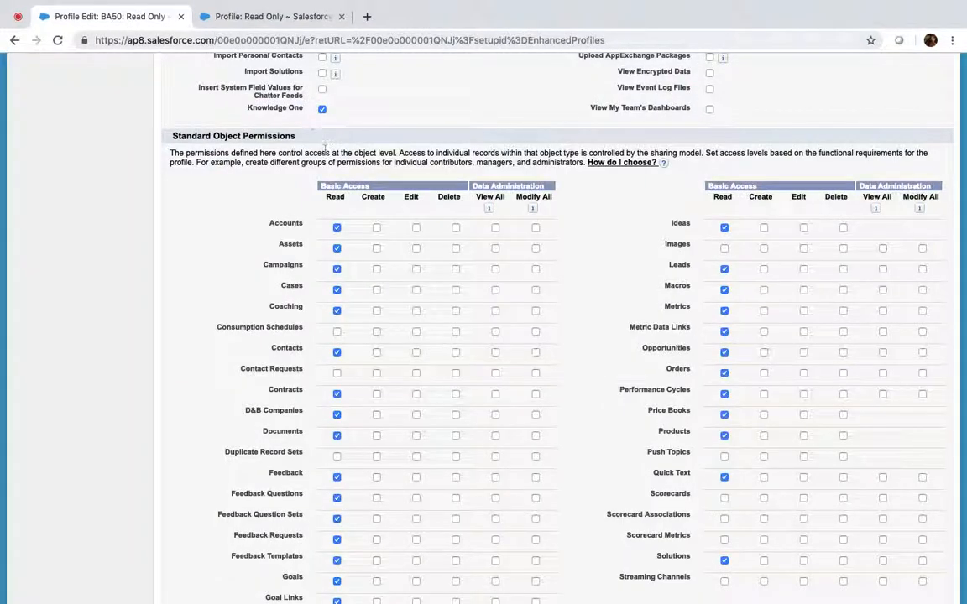
pyautogui.scroll(10, 325, 150)
pyautogui.scroll(15, 325, 149)
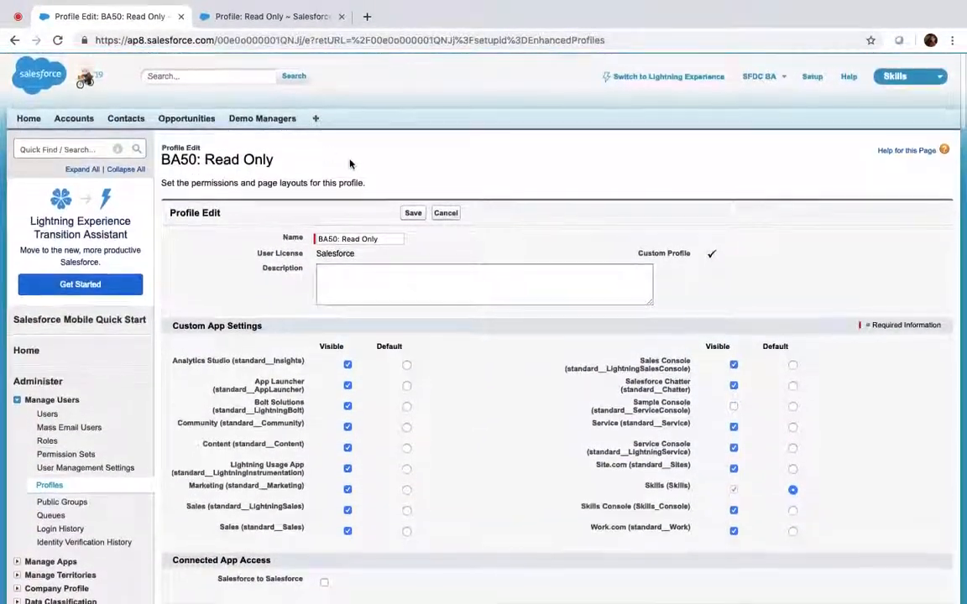
pyautogui.click(447, 214)
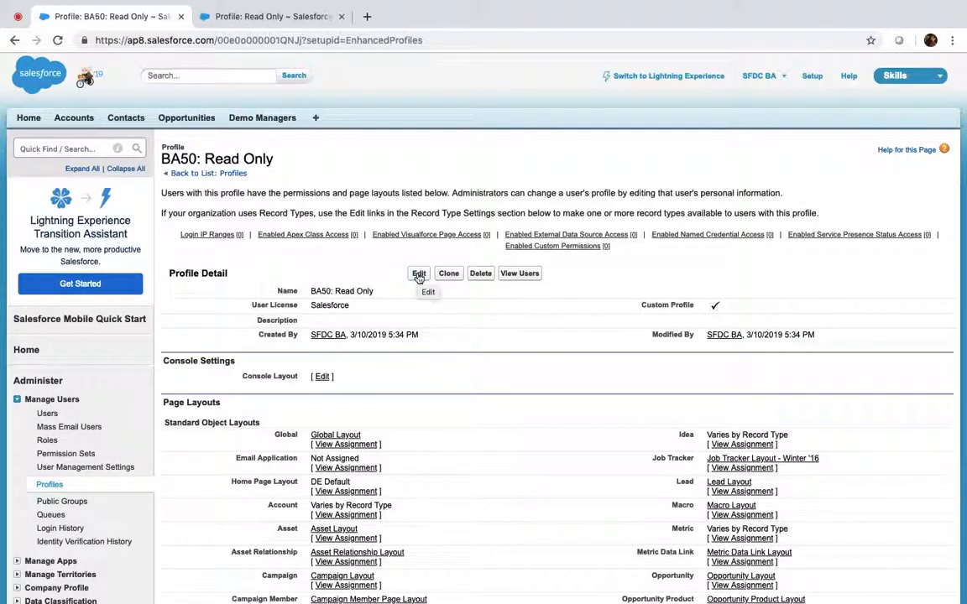
# Step: Edit BA50: Read Only again and search the page for 'view set'
pyautogui.click(418, 274)
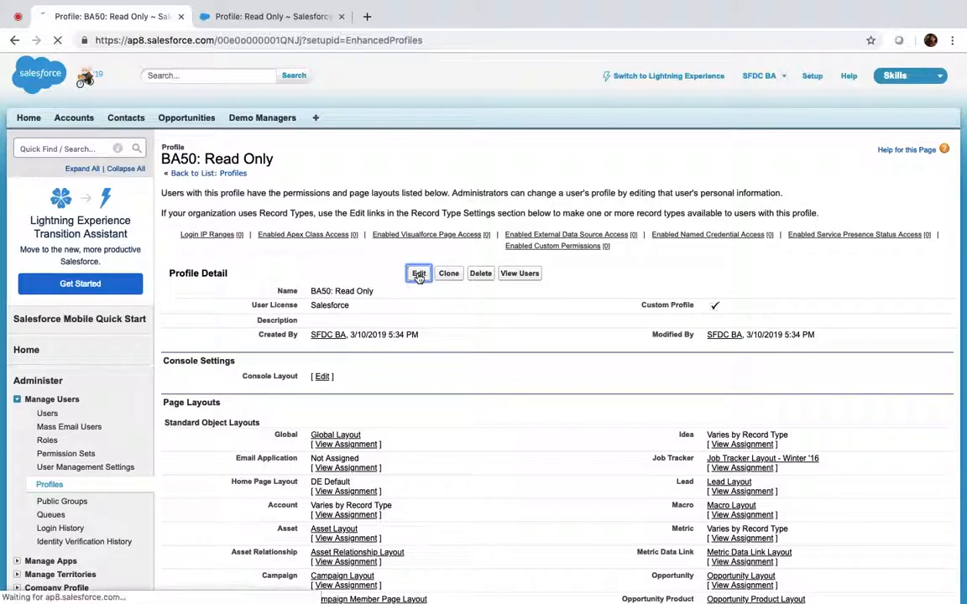
pyautogui.press('super+f')
pyautogui.write('view set')
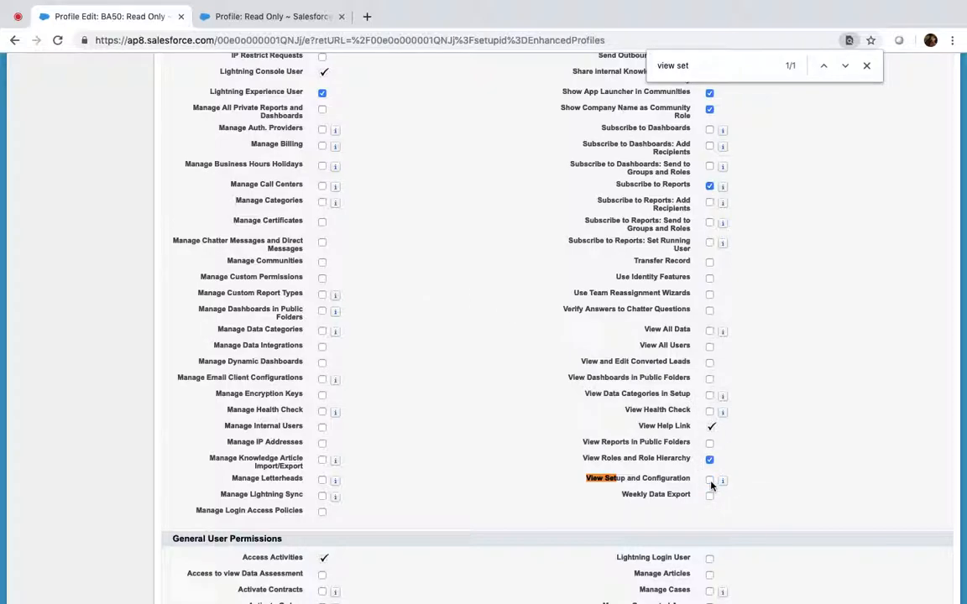
pyautogui.click(866, 65)
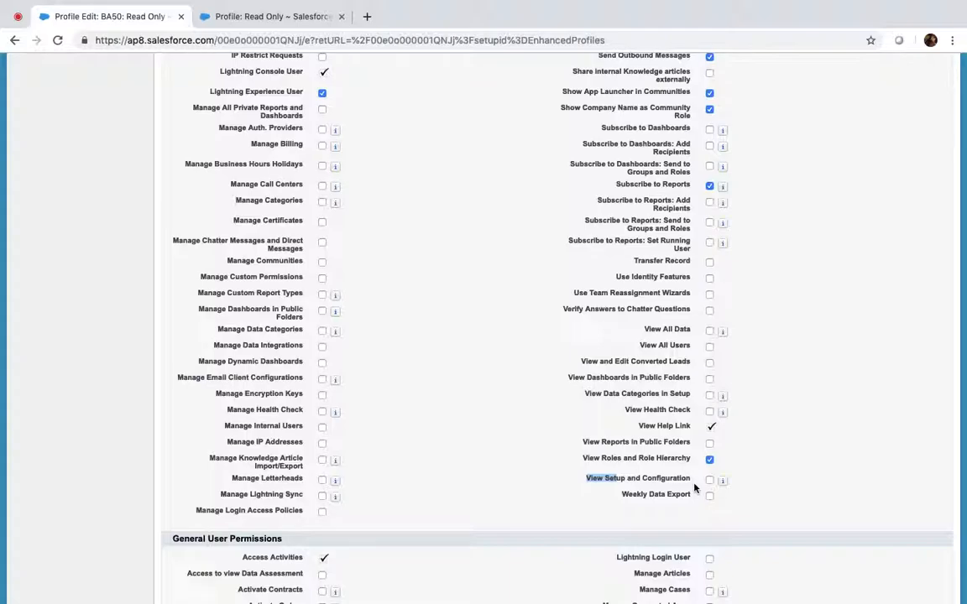
pyautogui.scroll(20, 694, 487)
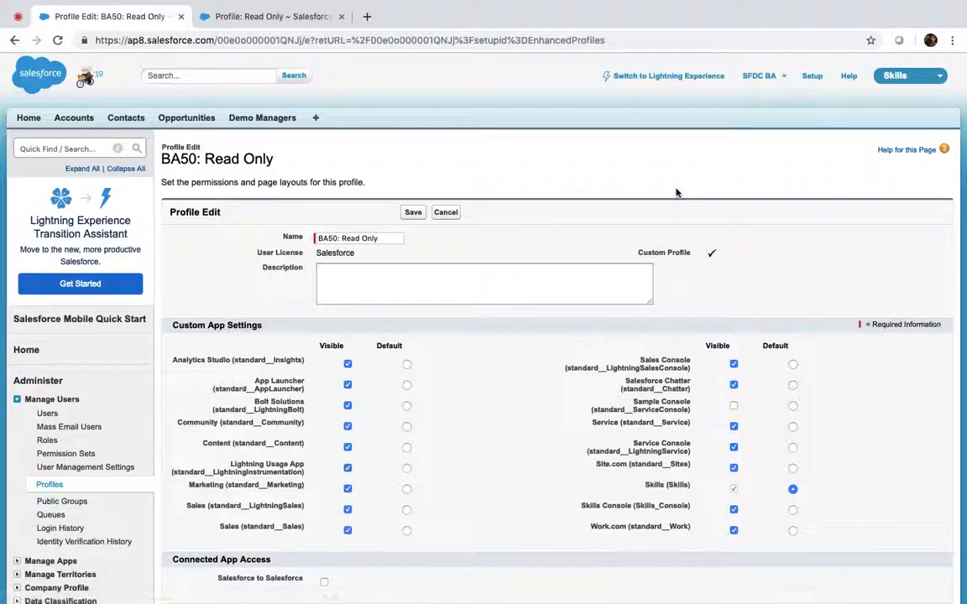
pyautogui.scroll(-15, 544, 222)
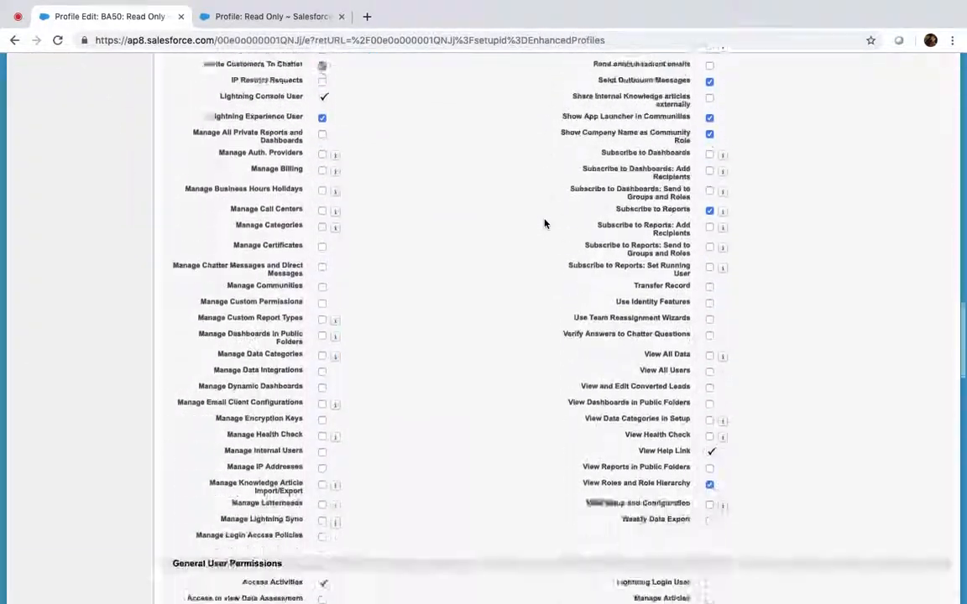
pyautogui.scroll(-5, 544, 222)
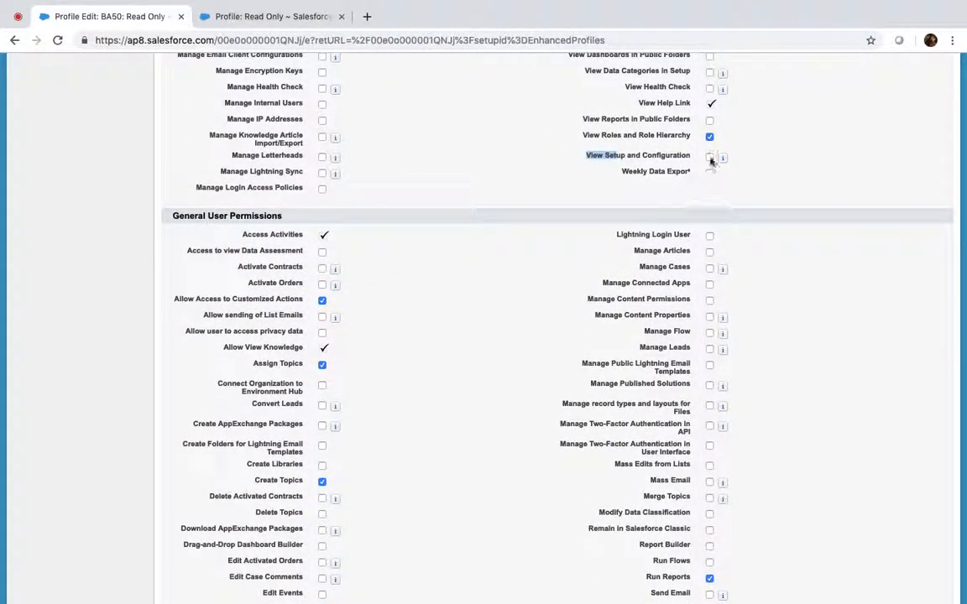
# Step: Tick View Setup and Configuration for BA50: Read Only, then scroll down to Password Policies
pyautogui.click(709, 158)
pyautogui.scroll(-10, 710, 158)
pyautogui.scroll(2, 709, 158)
pyautogui.scroll(-2, 710, 159)
pyautogui.scroll(-5, 709, 158)
pyautogui.scroll(20, 709, 158)
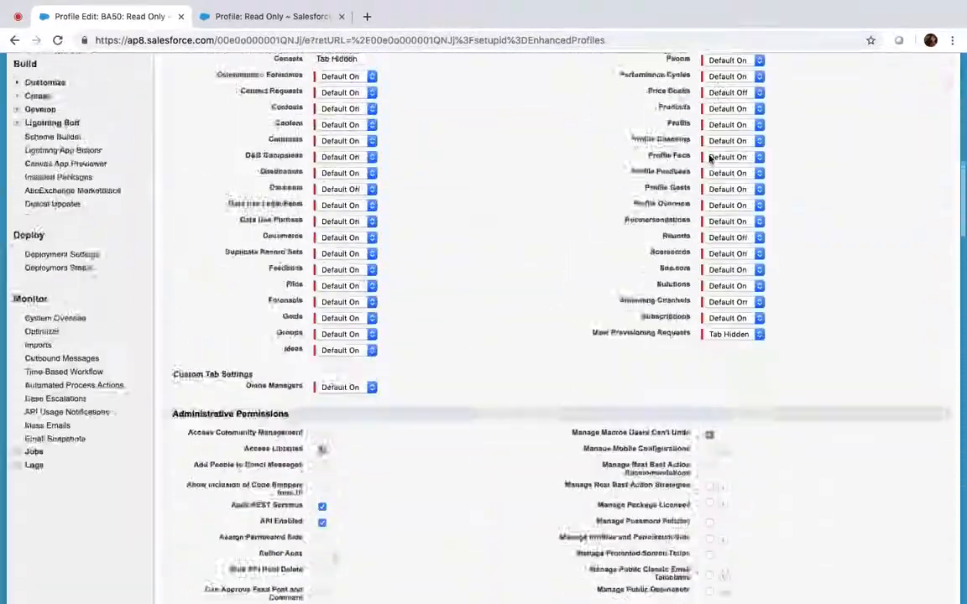
pyautogui.scroll(3, 709, 158)
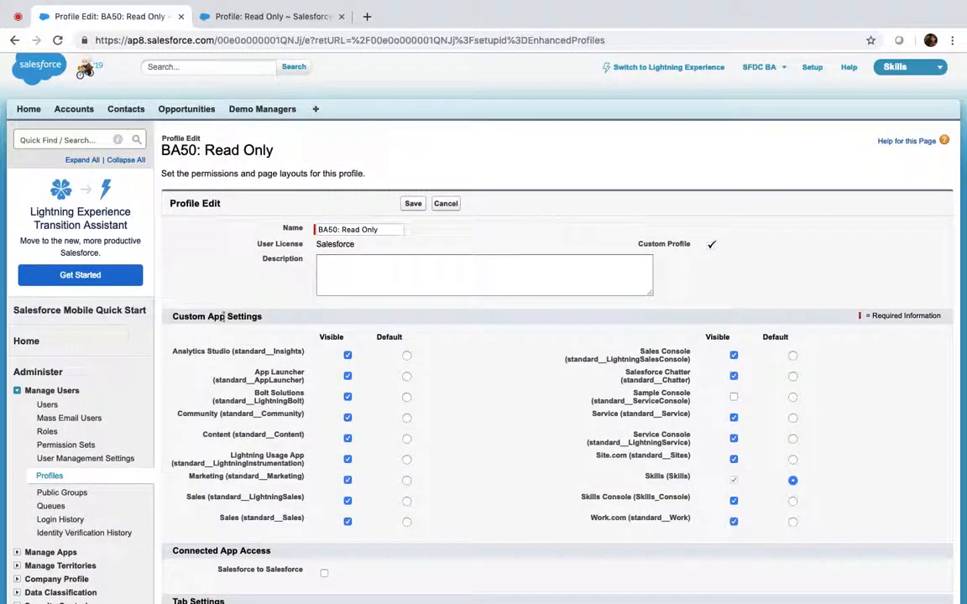
pyautogui.scroll(-2, 238, 316)
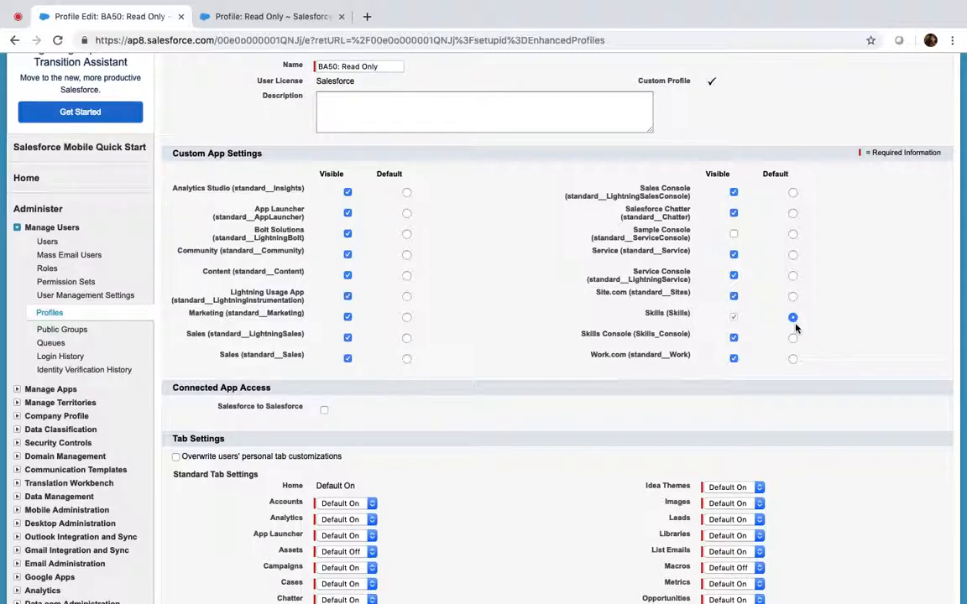
pyautogui.scroll(-5, 794, 328)
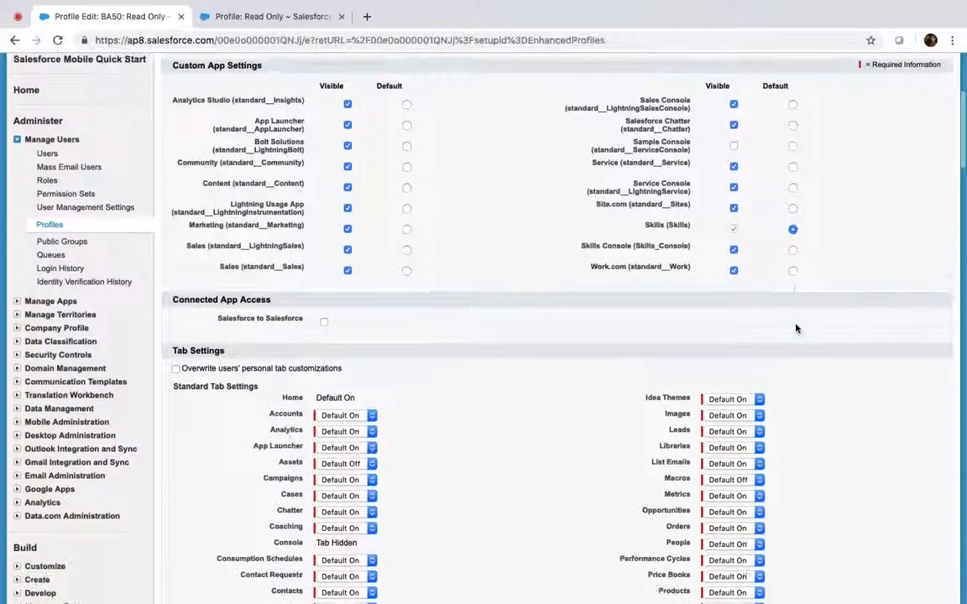
pyautogui.scroll(-20, 269, 264)
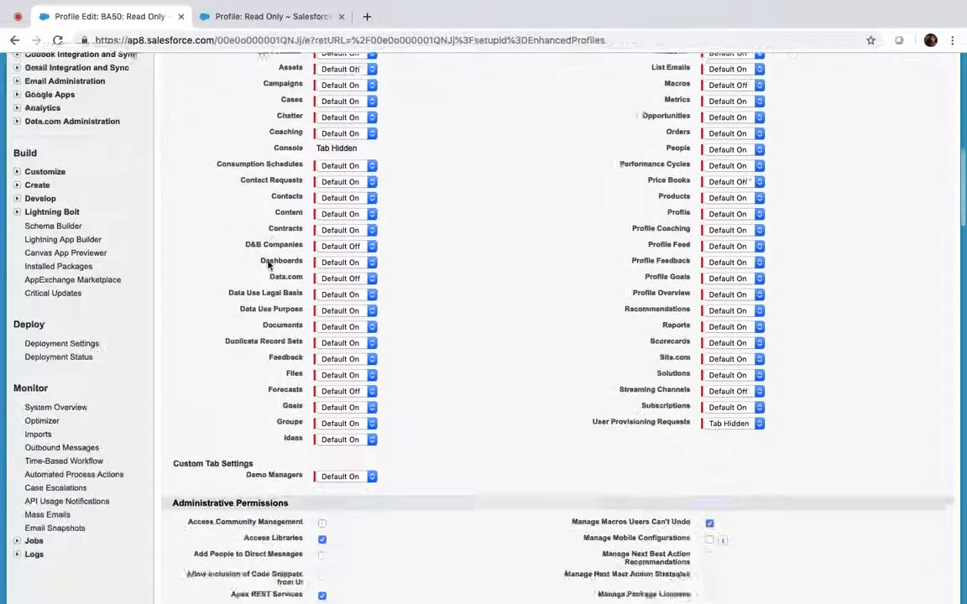
pyautogui.scroll(-20, 330, 95)
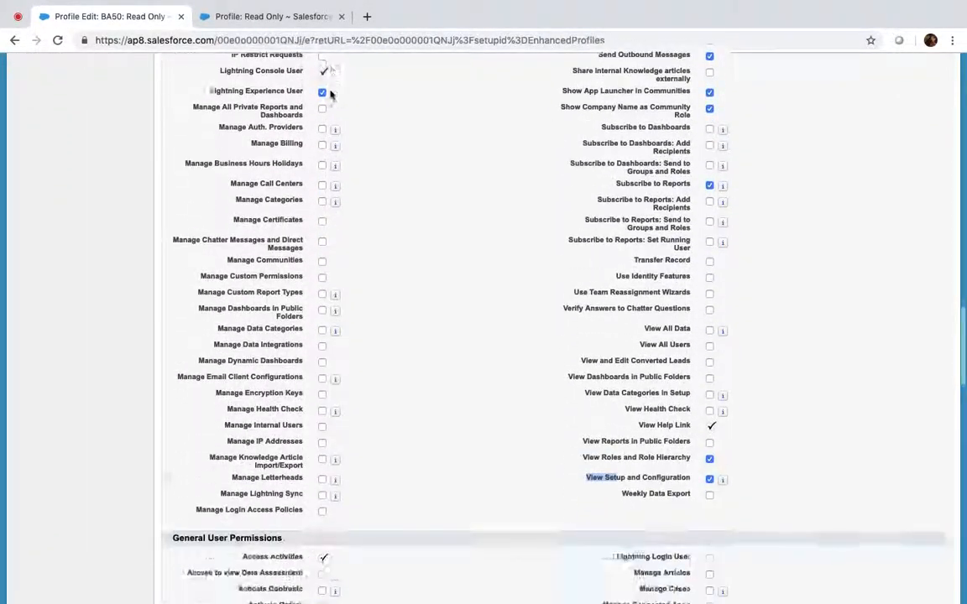
pyautogui.scroll(-20, 367, 428)
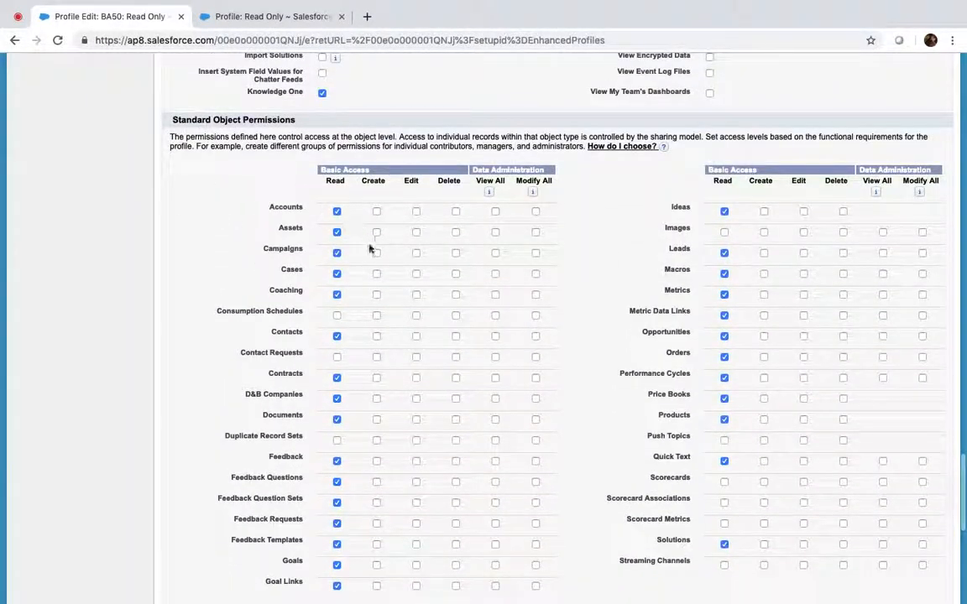
pyautogui.scroll(-10, 378, 349)
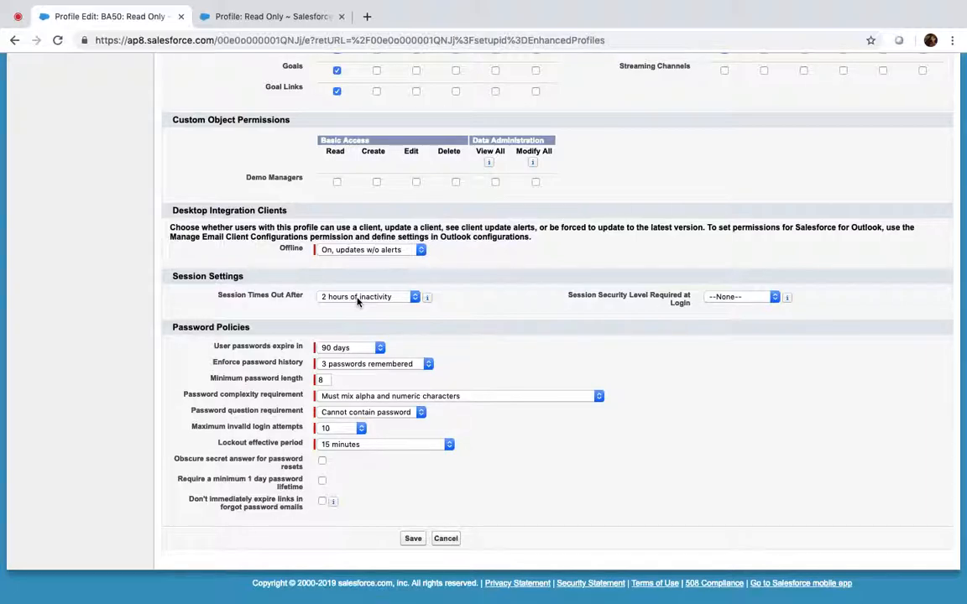
pyautogui.click(358, 299)
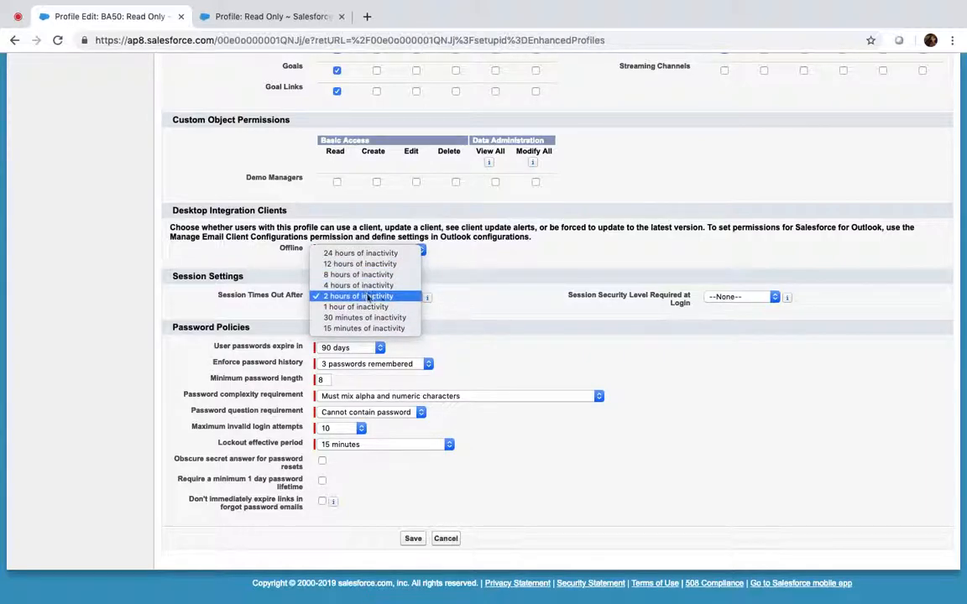
pyautogui.click(454, 299)
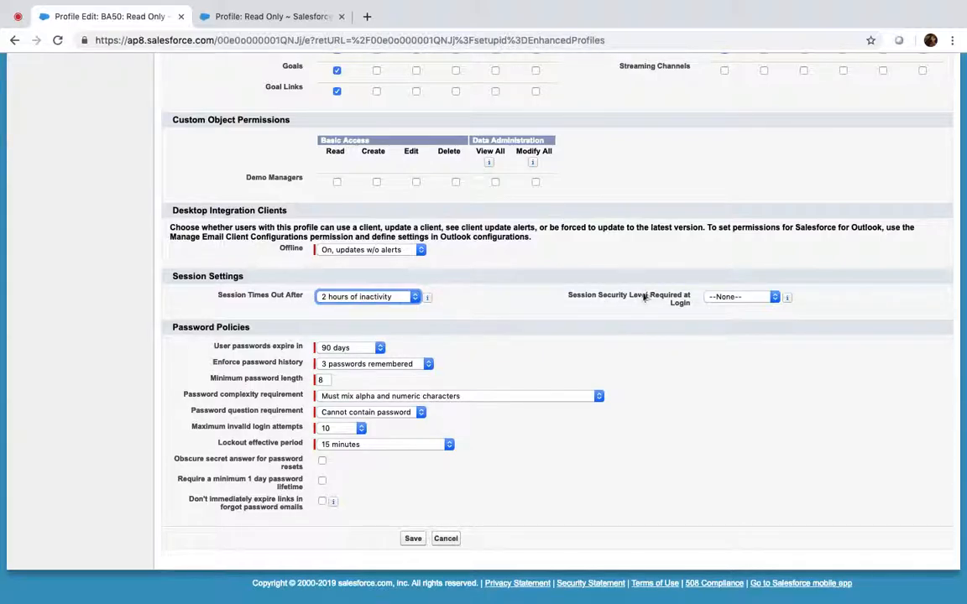
pyautogui.click(769, 298)
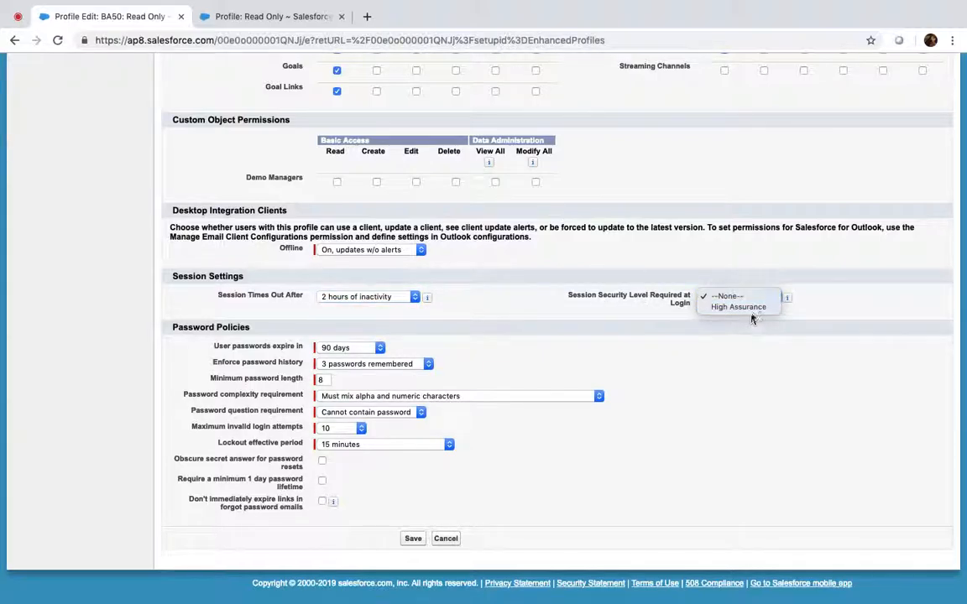
pyautogui.click(744, 307)
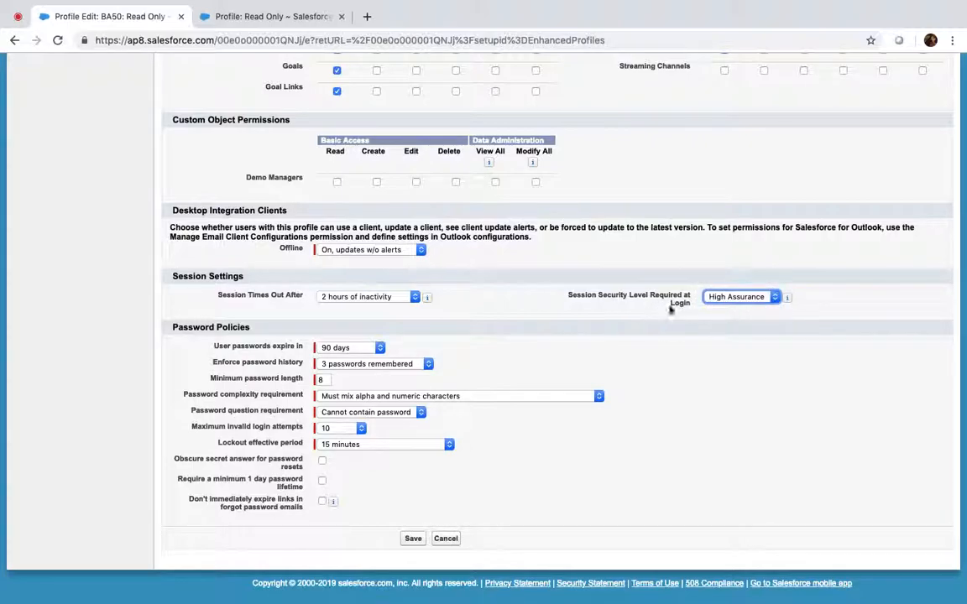
pyautogui.click(742, 299)
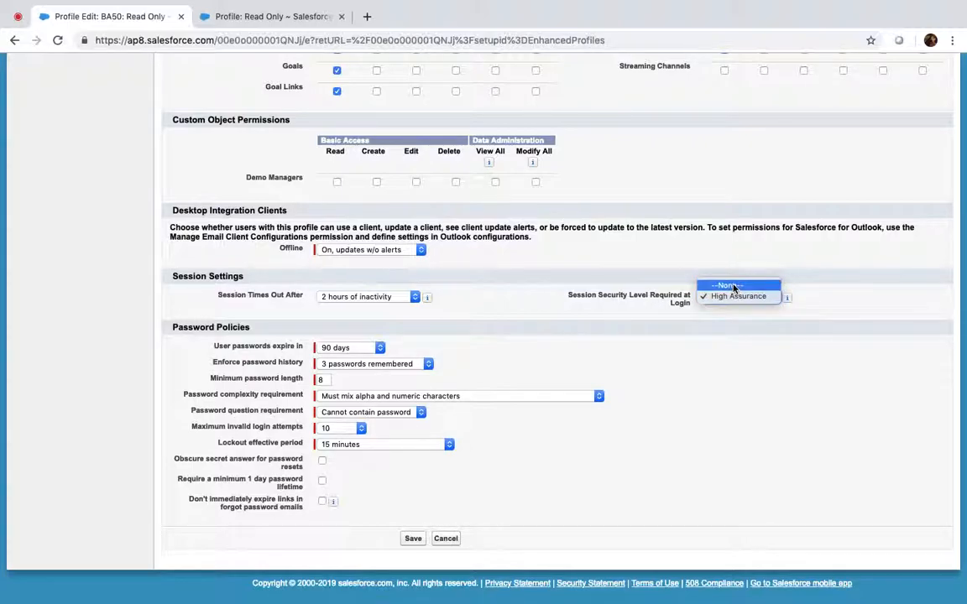
pyautogui.click(732, 286)
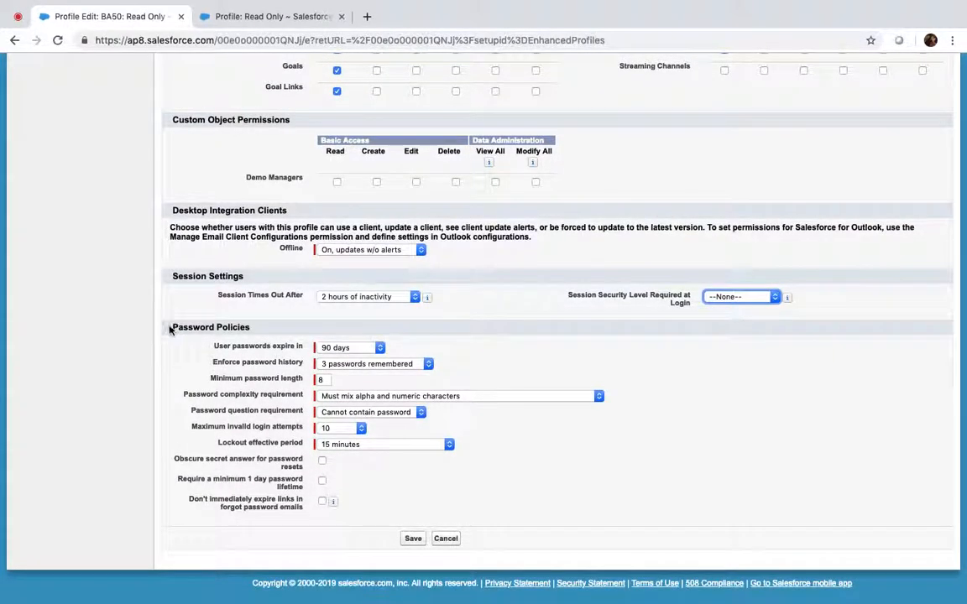
# Step: Require passwords mixing numbers, upper- and lowercase and special characters, keeping the 15-minute lockout period
pyautogui.moveTo(169, 329); pyautogui.dragTo(253, 328)
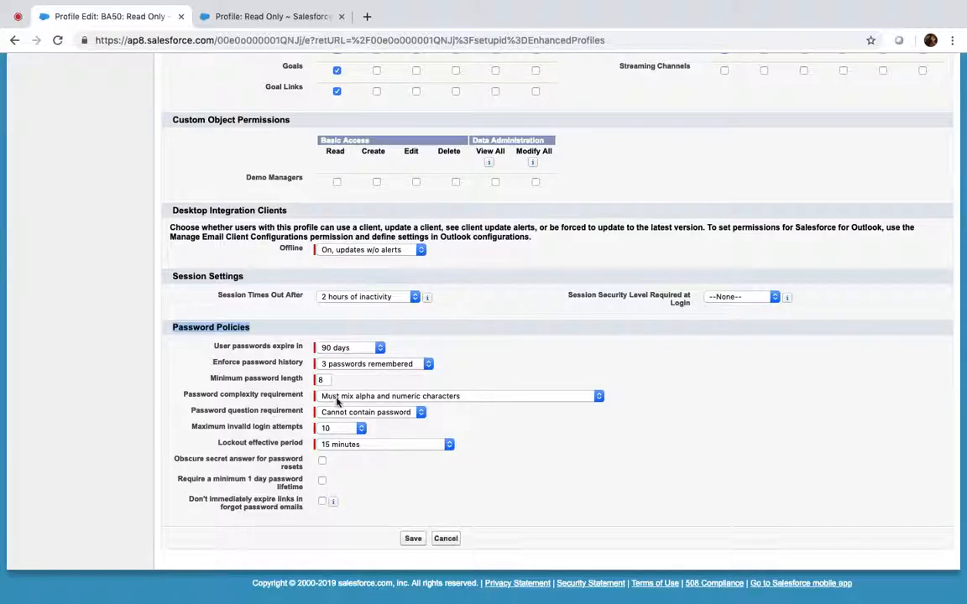
pyautogui.click(422, 403)
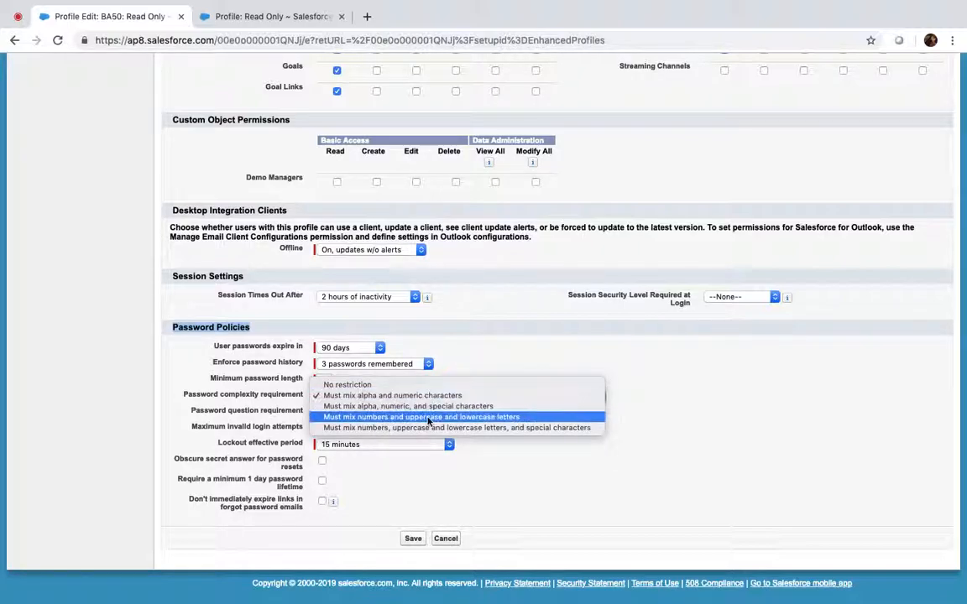
pyautogui.click(442, 428)
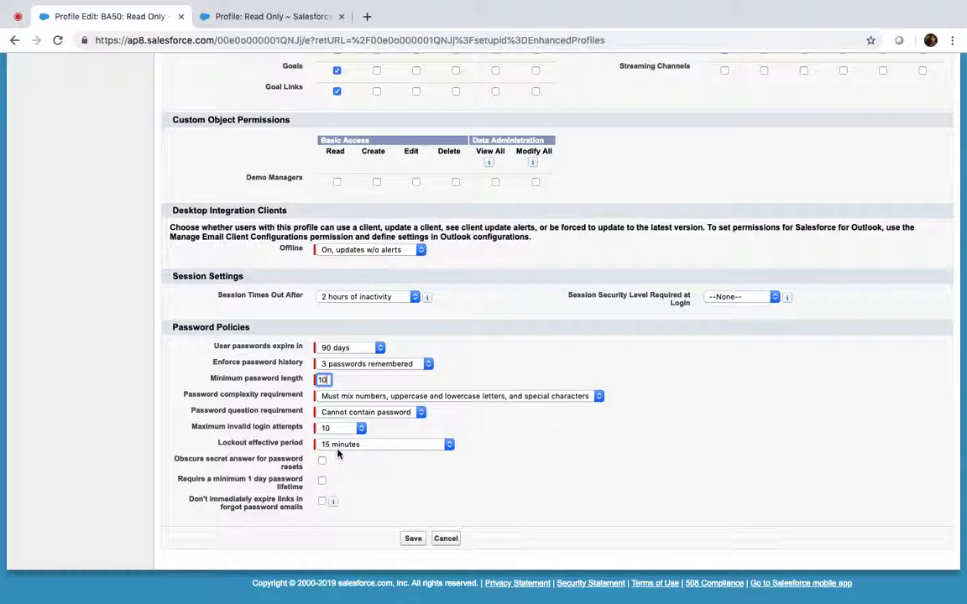
pyautogui.click(338, 450)
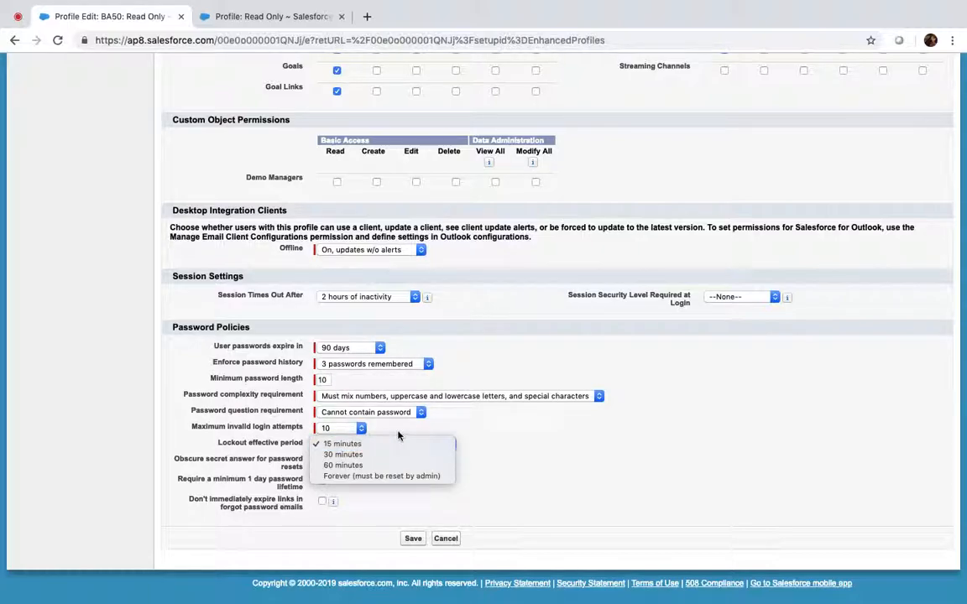
pyautogui.click(393, 436)
pyautogui.click(335, 448)
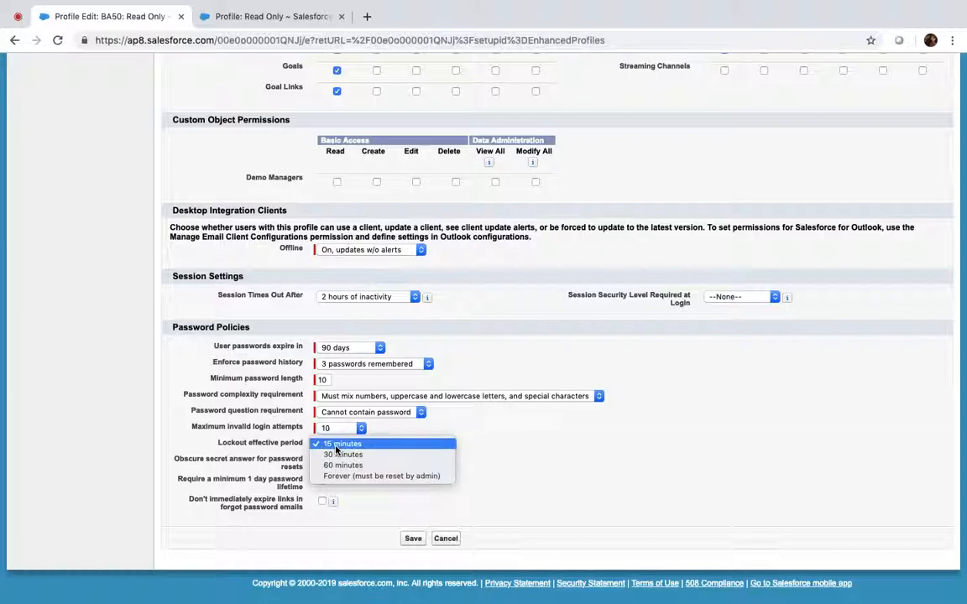
pyautogui.click(501, 476)
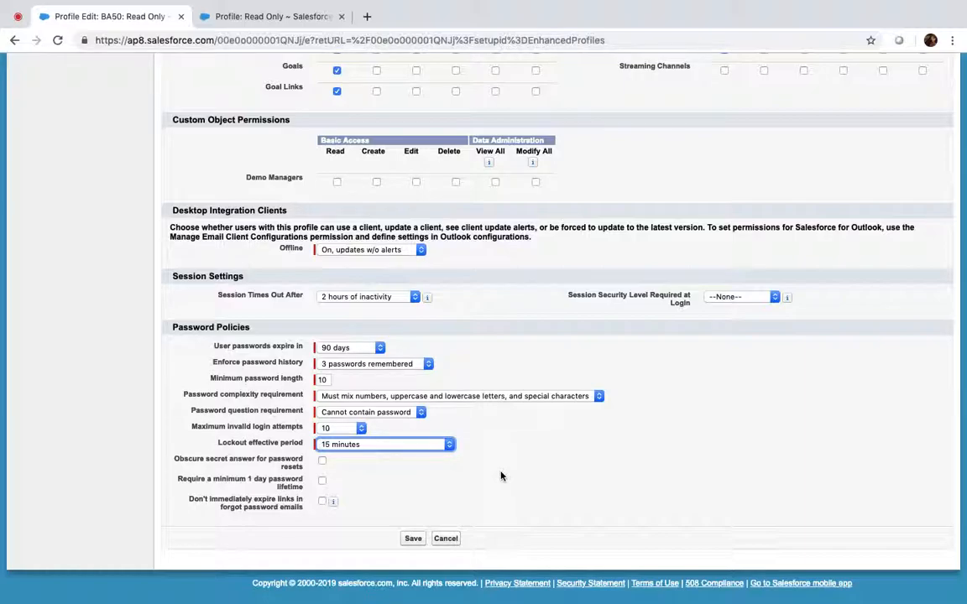
pyautogui.scroll(20, 501, 477)
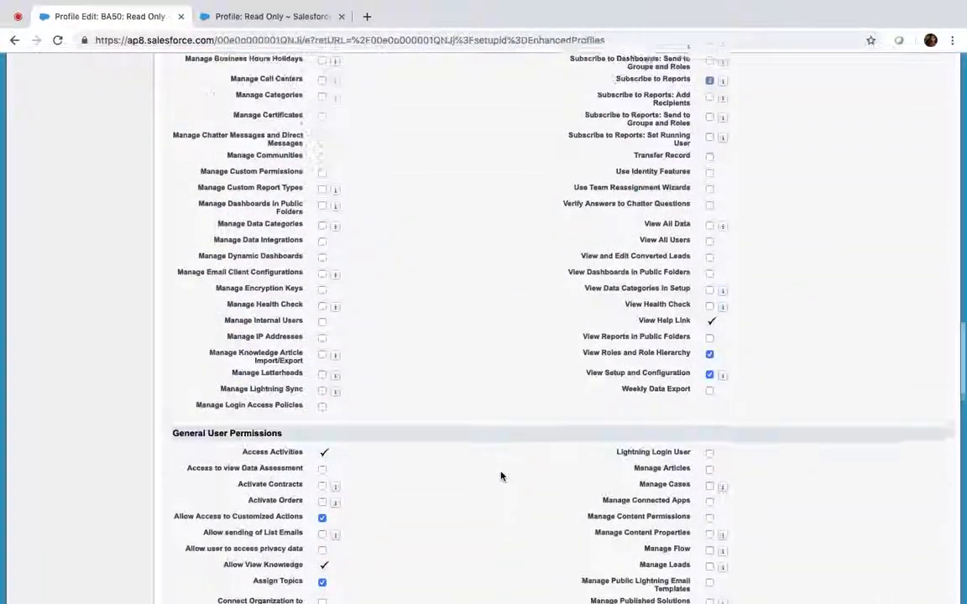
pyautogui.scroll(20, 501, 477)
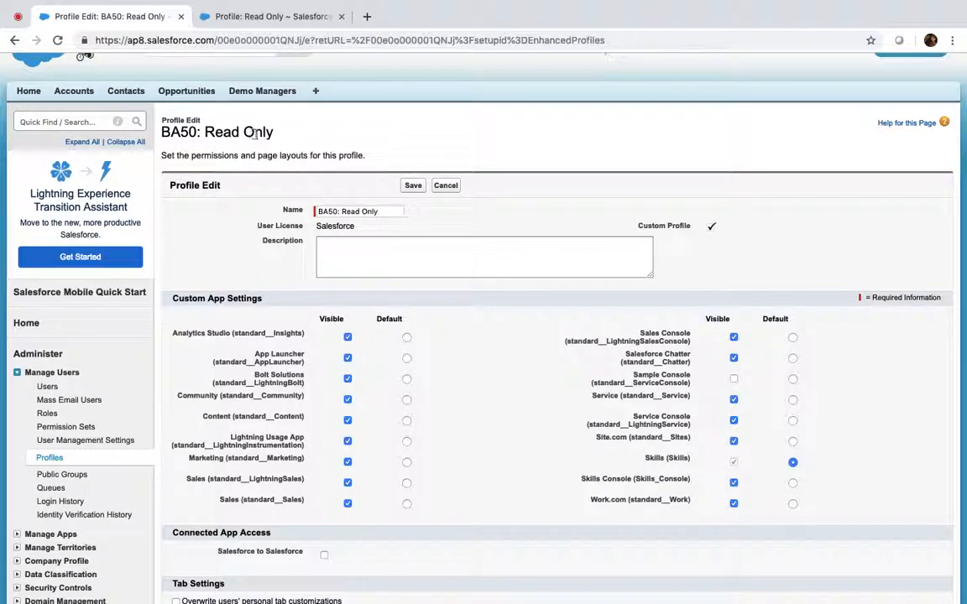
pyautogui.scroll(-3, 252, 286)
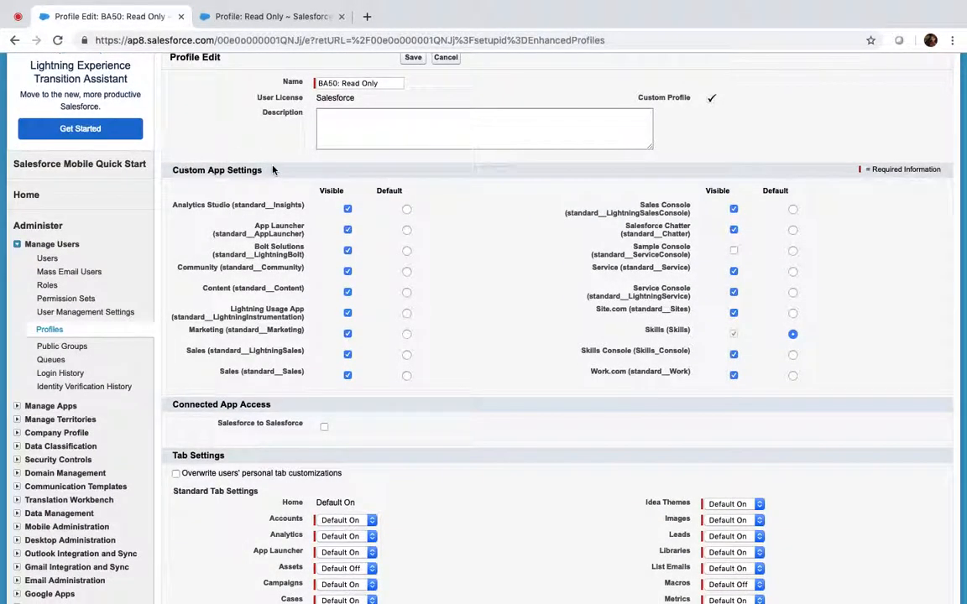
pyautogui.scroll(-4, 275, 167)
pyautogui.scroll(-10, 209, 296)
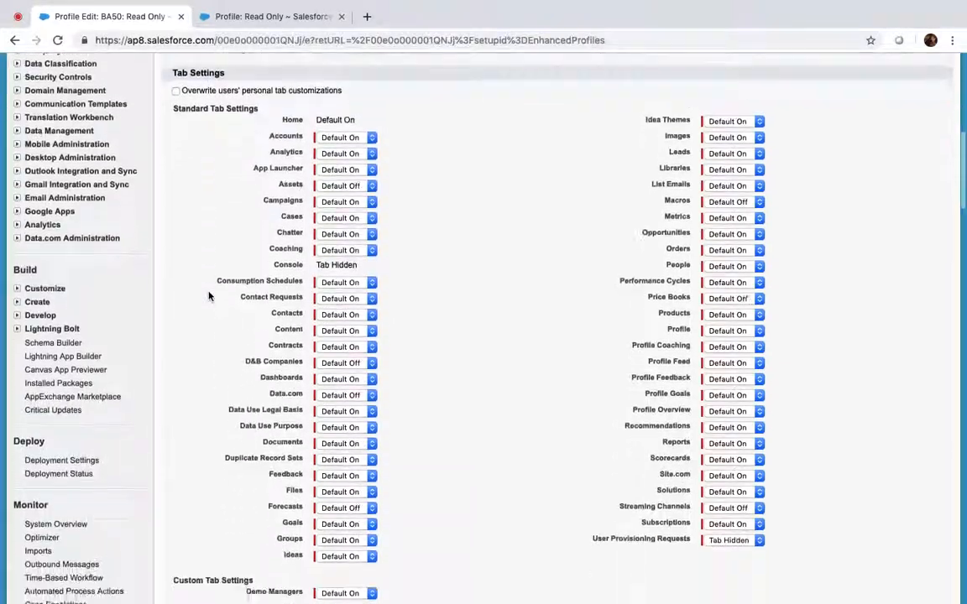
pyautogui.scroll(-18, 252, 302)
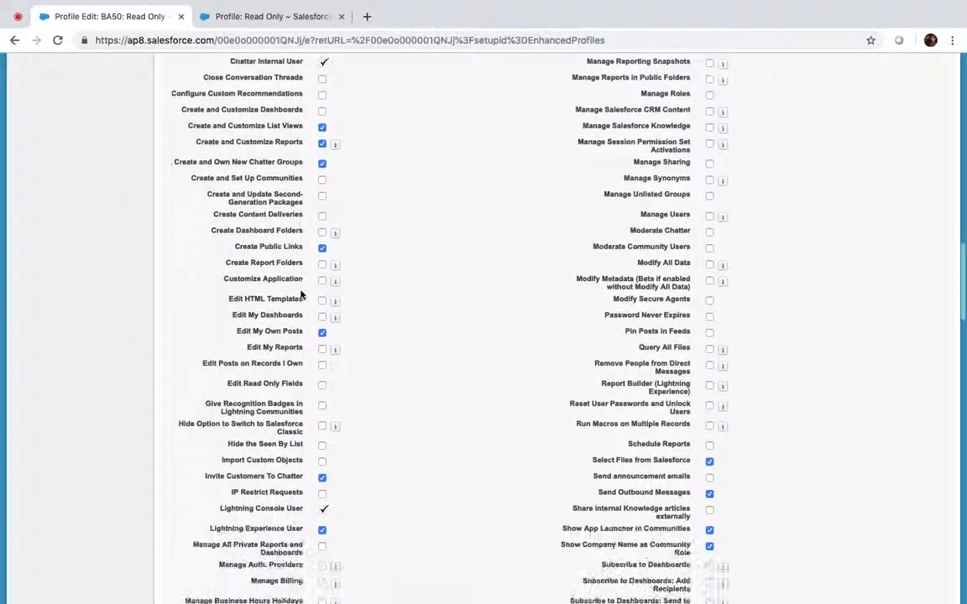
pyautogui.scroll(-12, 300, 293)
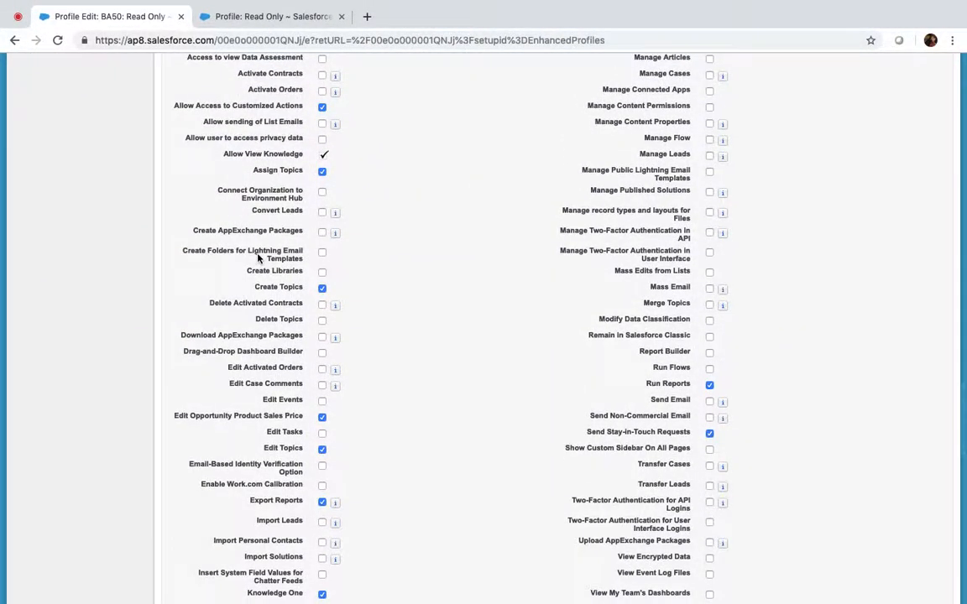
pyautogui.scroll(-16, 243, 243)
pyautogui.scroll(-8, 257, 258)
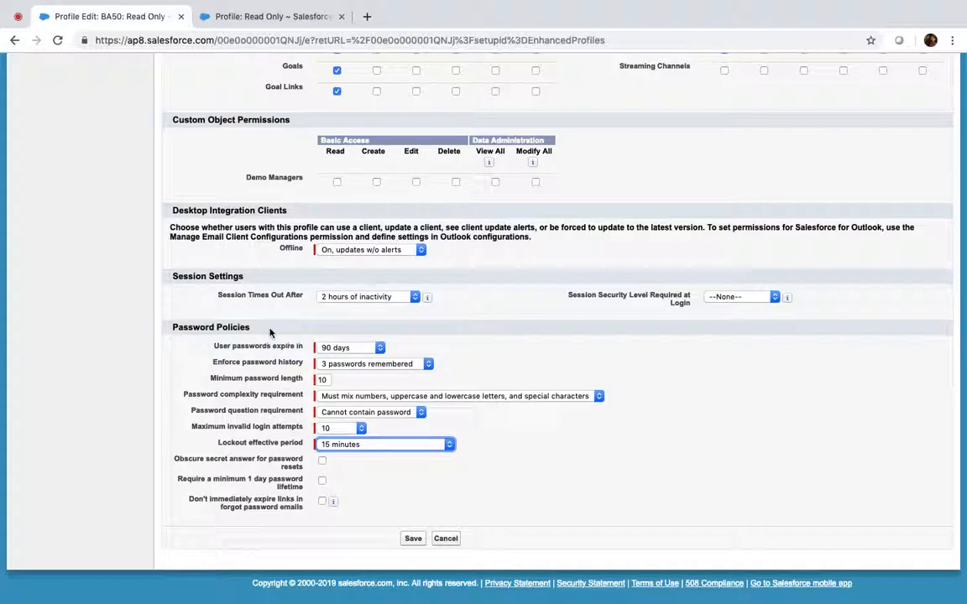
# Step: Save the BA50: Read Only profile edits and review its Page Layouts section
pyautogui.click(411, 540)
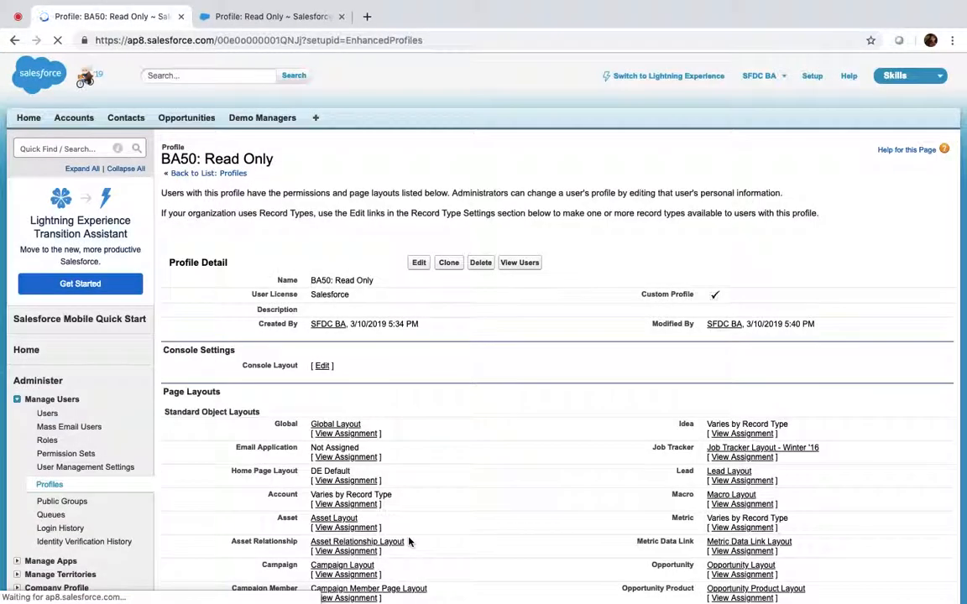
pyautogui.scroll(-3, 501, 378)
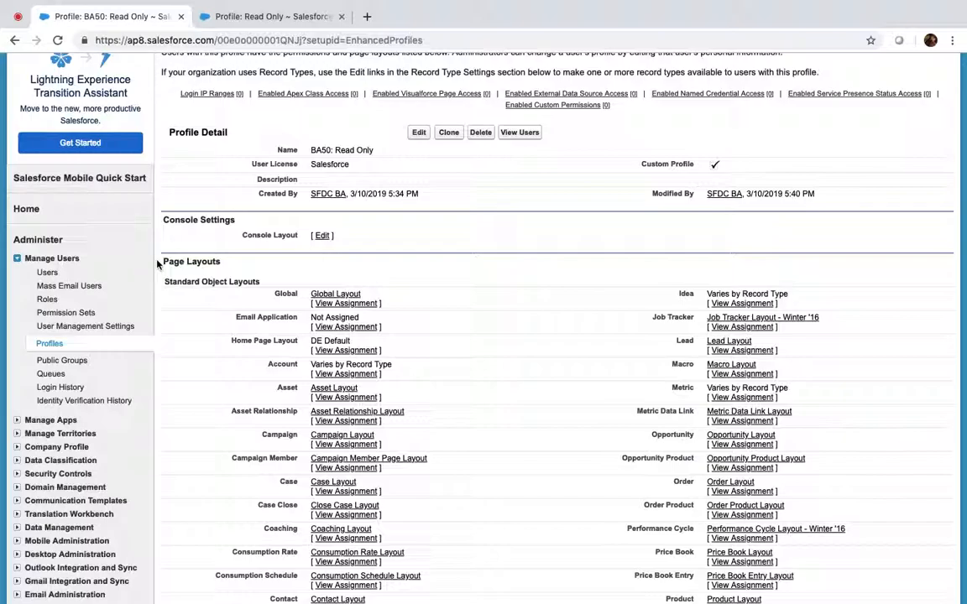
pyautogui.moveTo(158, 262); pyautogui.dragTo(234, 263)
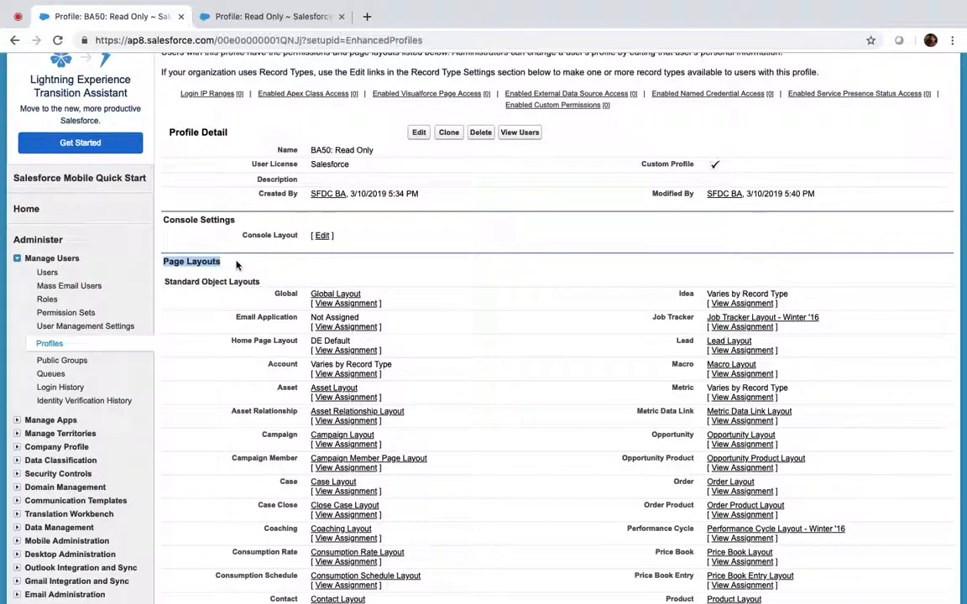
pyautogui.scroll(-15, 236, 265)
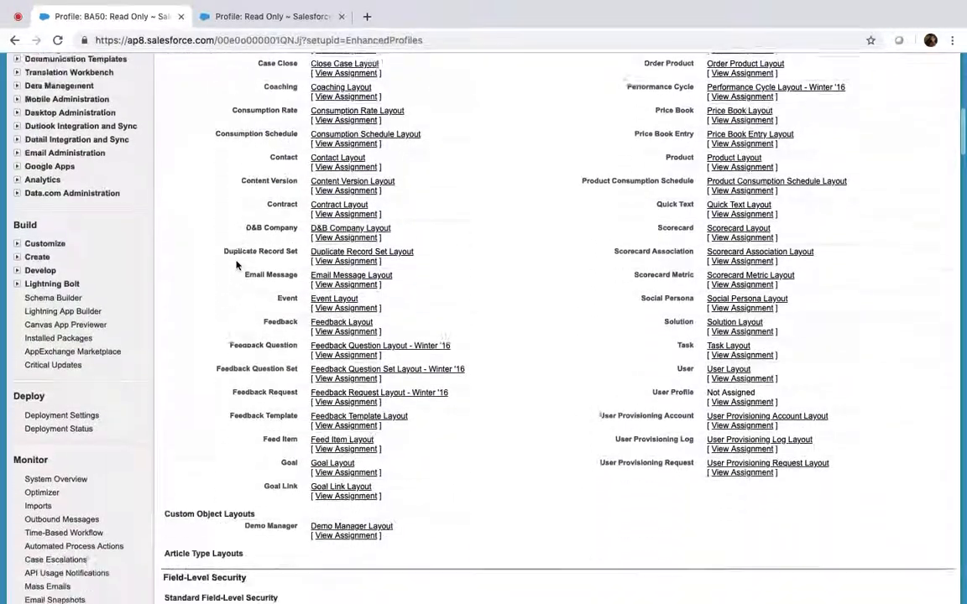
pyautogui.scroll(-3, 236, 265)
pyautogui.scroll(-5, 199, 359)
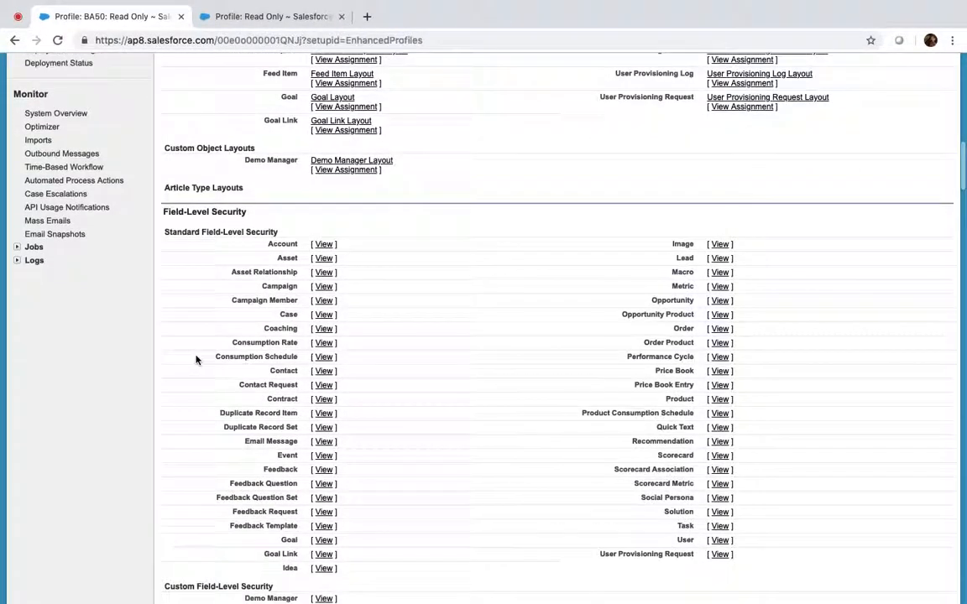
pyautogui.scroll(-5, 333, 358)
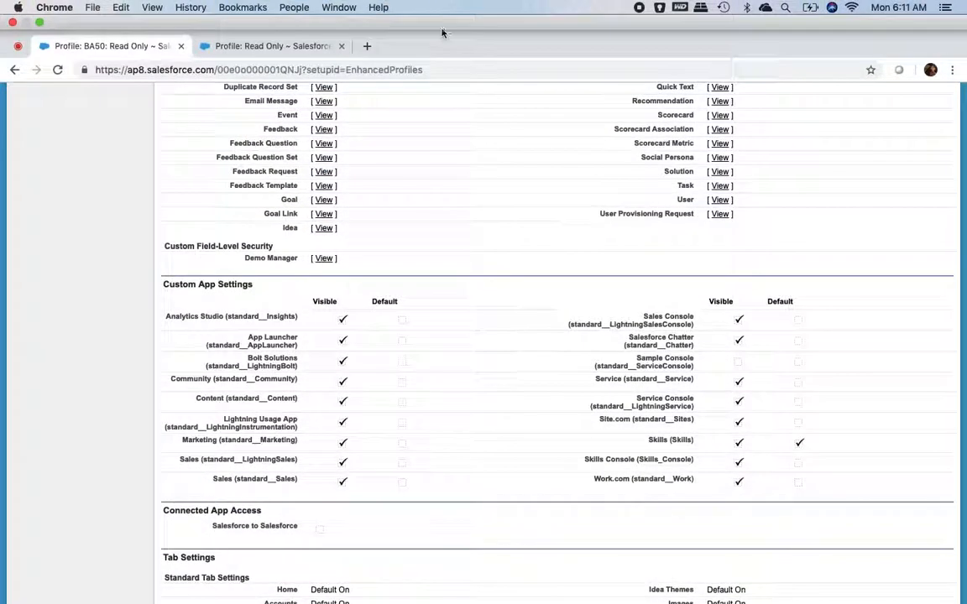
# Step: Review the profile's Record Type Settings section, then return toward the top of the page
pyautogui.scroll(20, 412, 361)
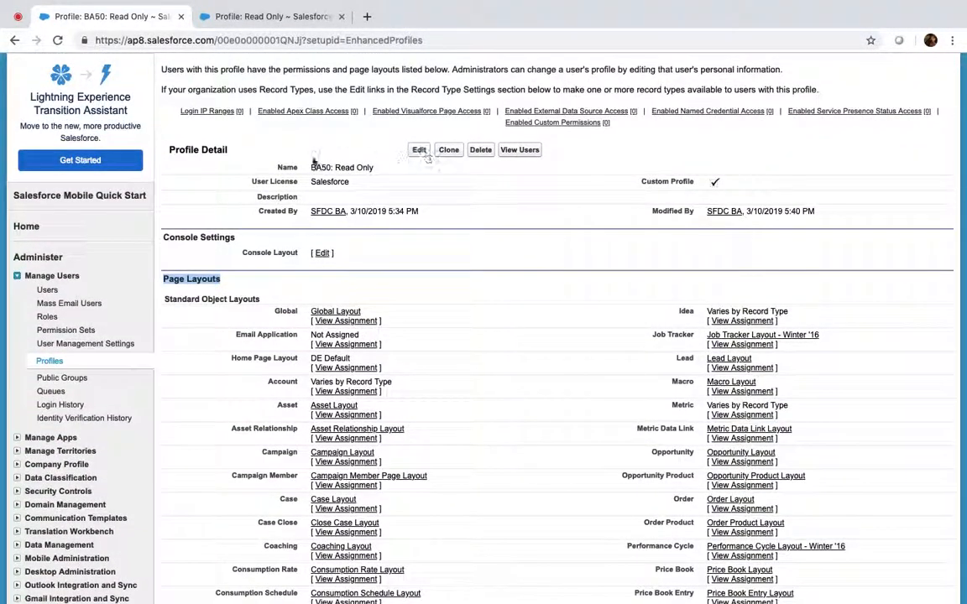
pyautogui.scroll(-10, 308, 306)
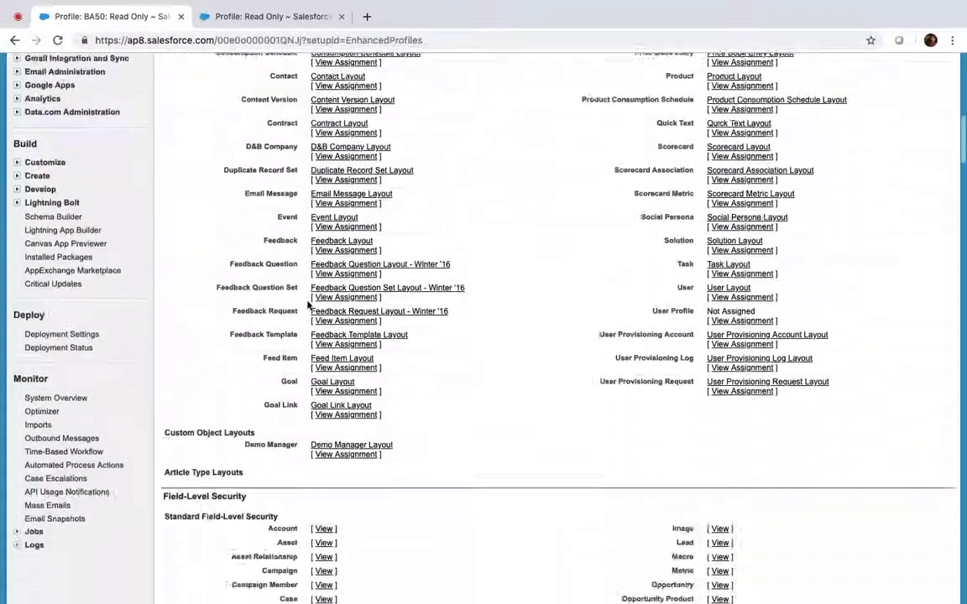
pyautogui.scroll(-10, 284, 254)
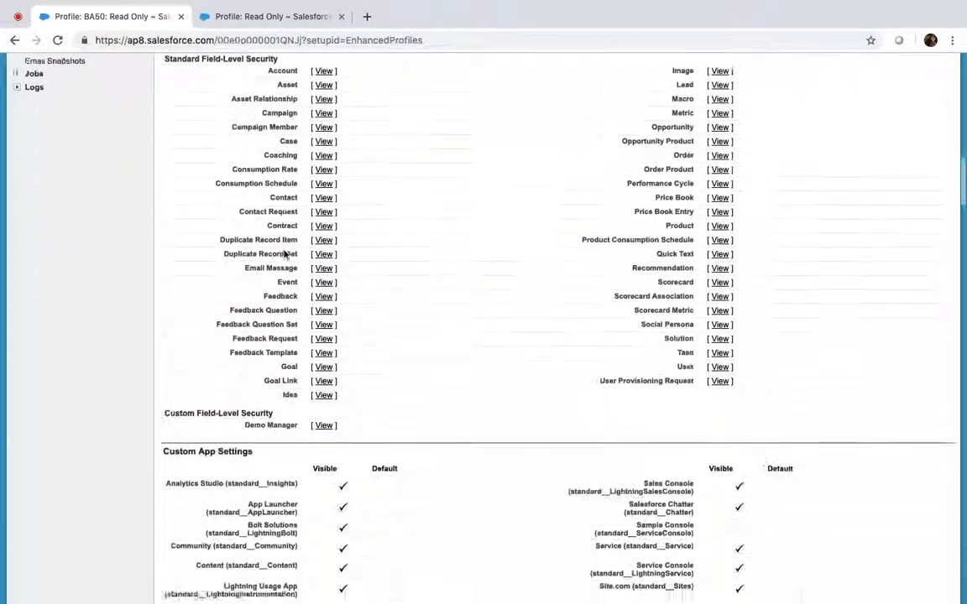
pyautogui.scroll(-10, 284, 254)
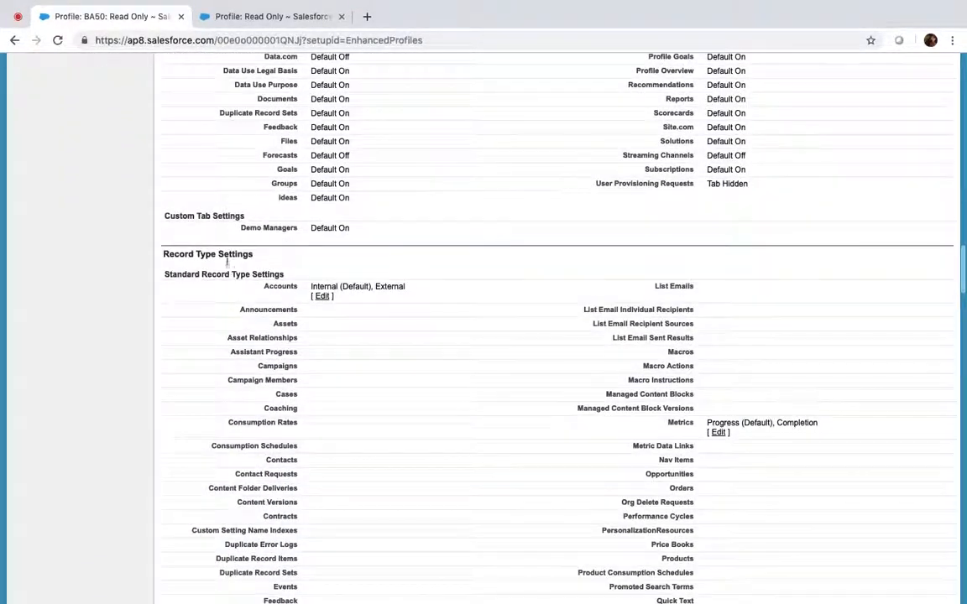
pyautogui.moveTo(158, 260); pyautogui.dragTo(291, 260)
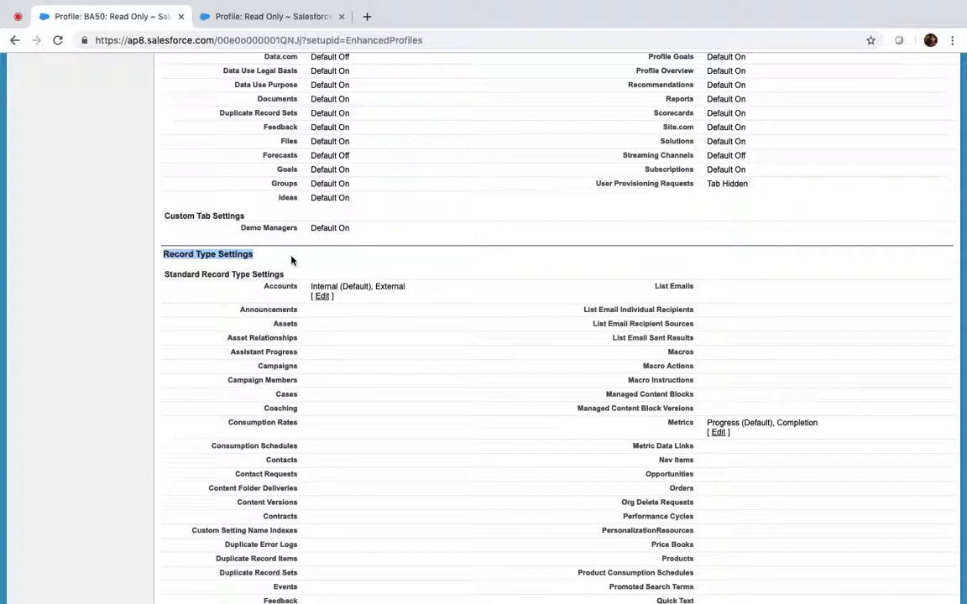
pyautogui.scroll(-15, 291, 260)
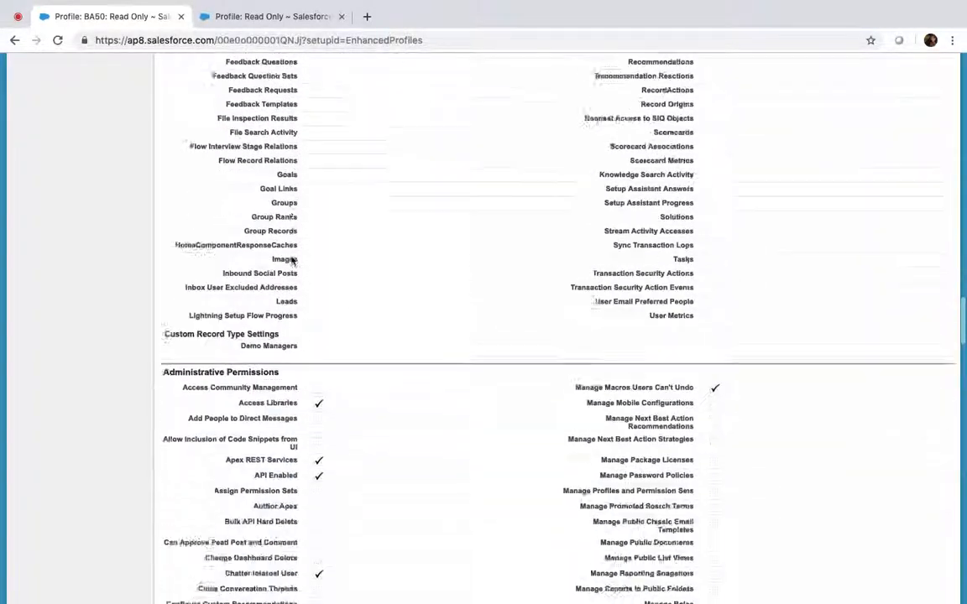
pyautogui.scroll(20, 291, 261)
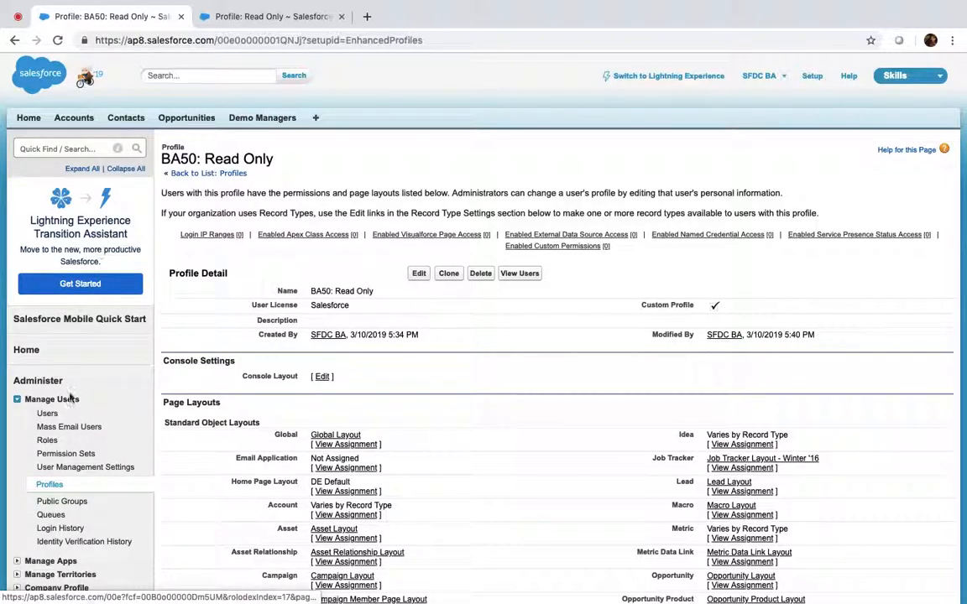
# Step: Start a new user with last name ReadOnly and an e-mail address, auto-filling alias, username and nickname
pyautogui.click(48, 415)
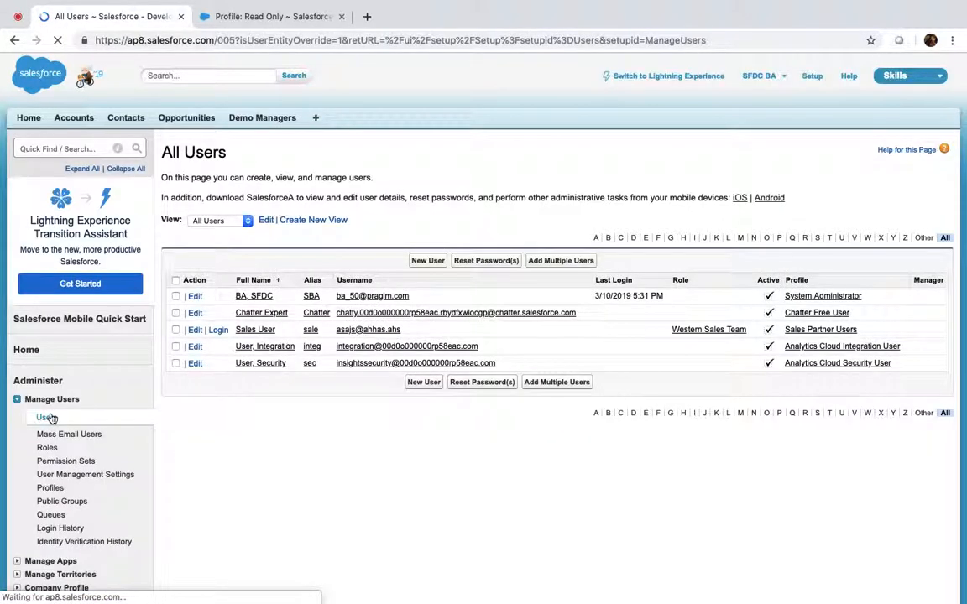
pyautogui.click(429, 261)
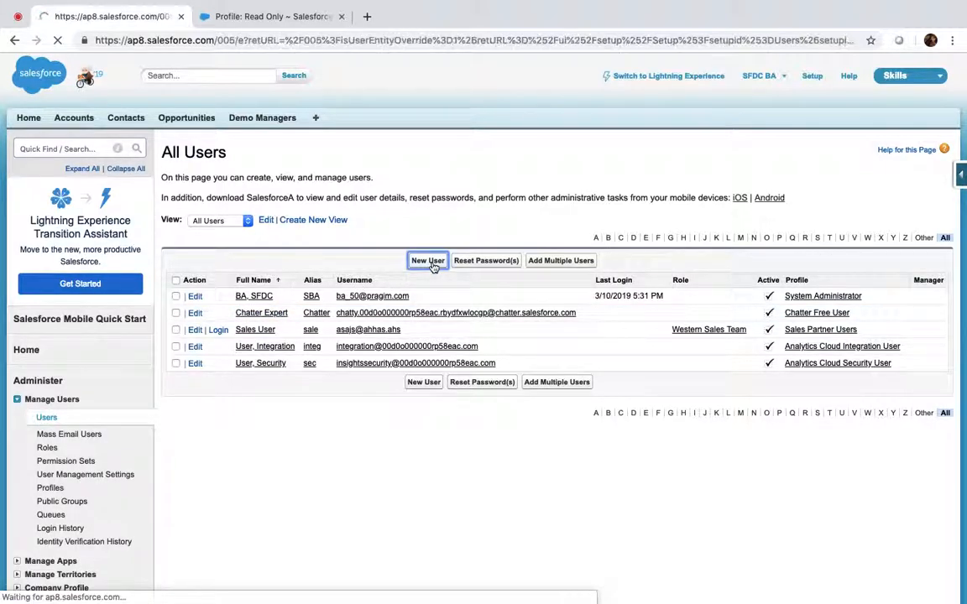
pyautogui.click(330, 244)
pyautogui.write('ReadOnly')
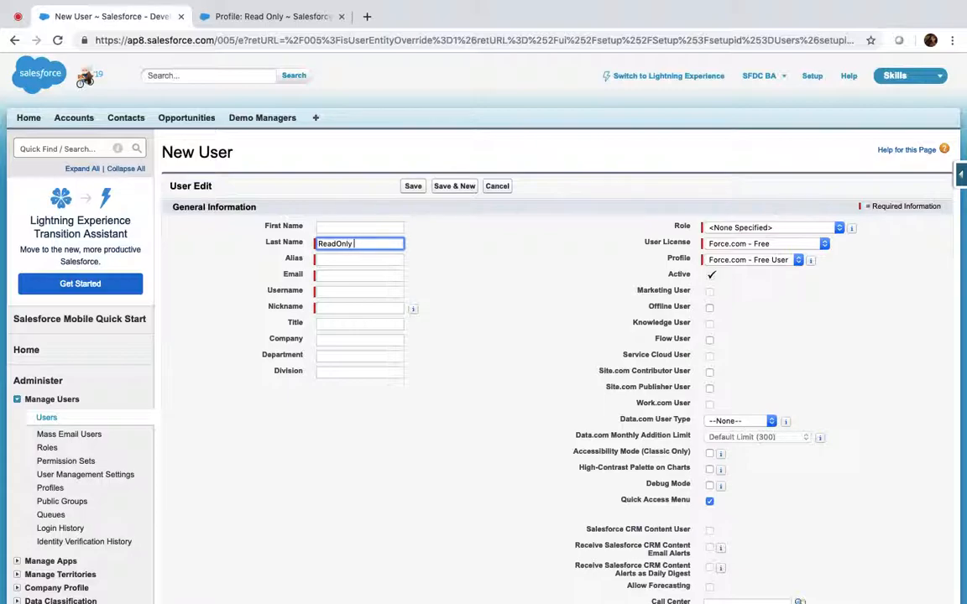
pyautogui.press('Tab')
pyautogui.press('Tab')
pyautogui.write('read@rea')
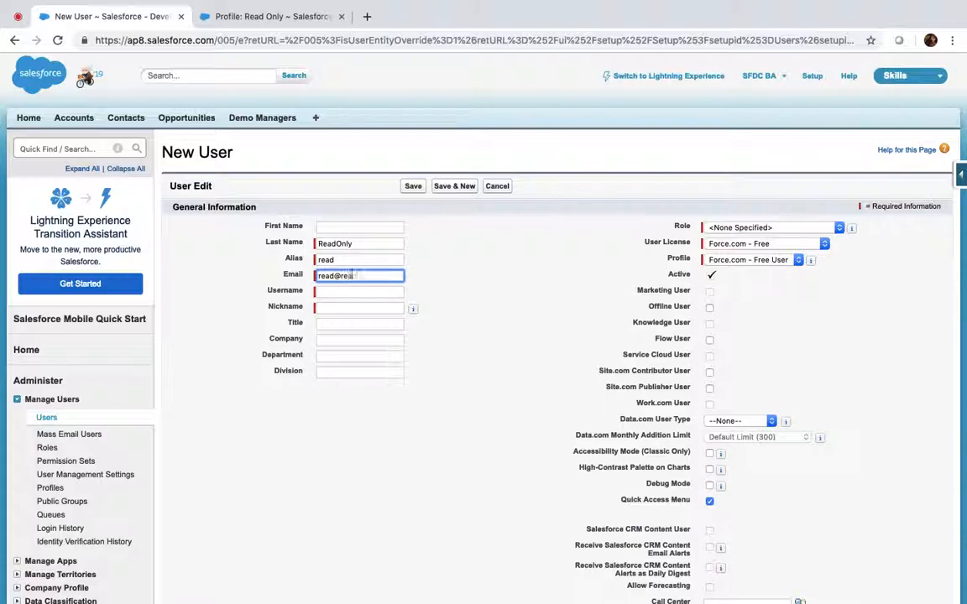
pyautogui.write('d.read')
pyautogui.press('Tab')
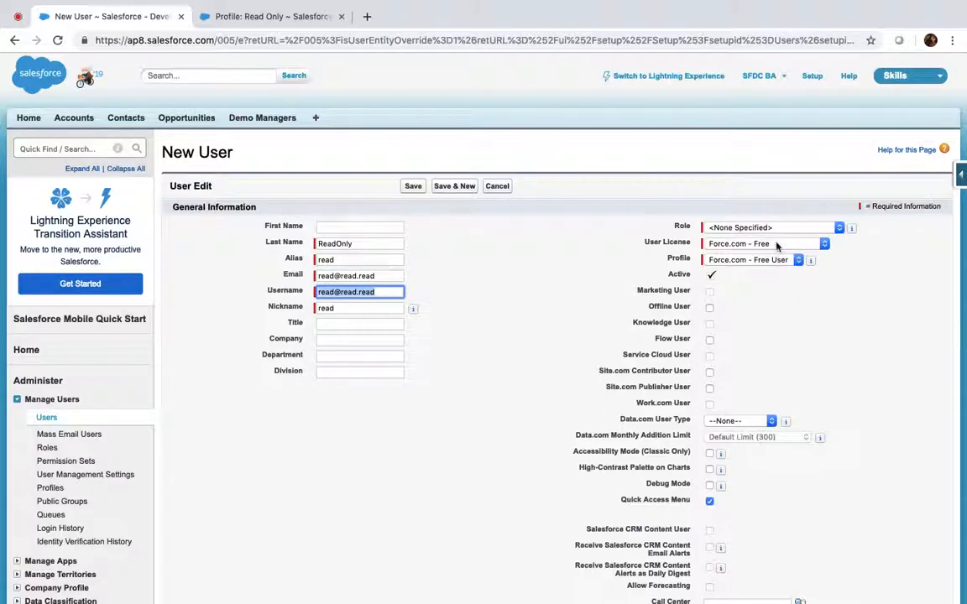
# Step: Check the User License options, leaving Force.com - Free, and open the users list in a new tab
pyautogui.click(778, 246)
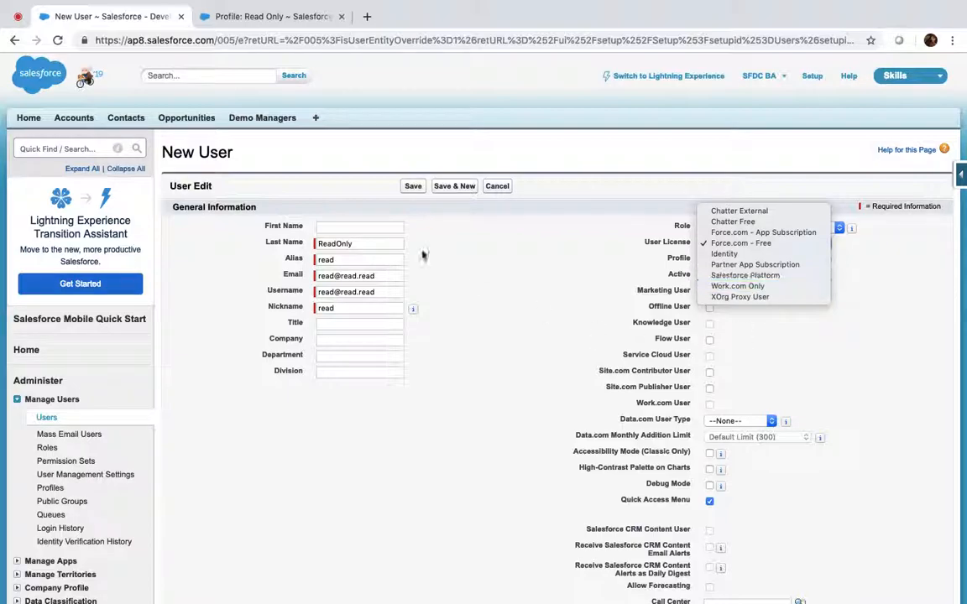
pyautogui.click(48, 422)
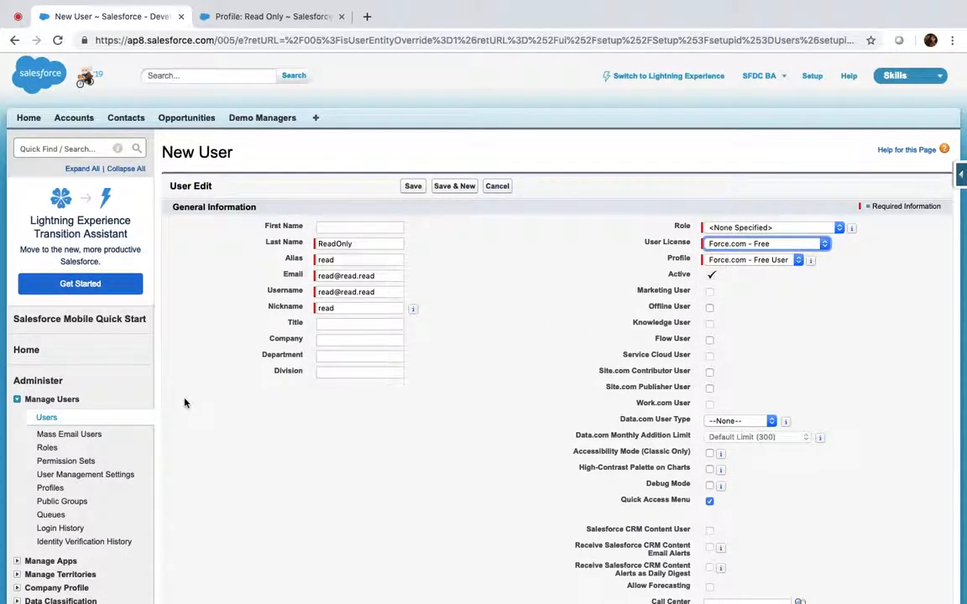
pyautogui.keyDown('super'); pyautogui.click(47, 417); pyautogui.keyUp('super')
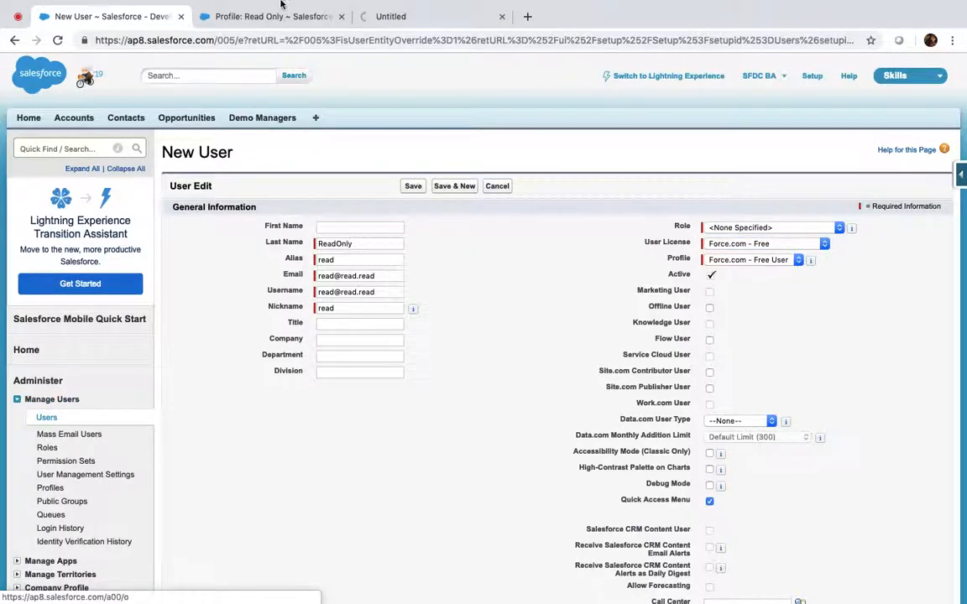
# Step: Deactivate the Sales User account, confirm the warning and save, then close the All Users tab
pyautogui.click(408, 16)
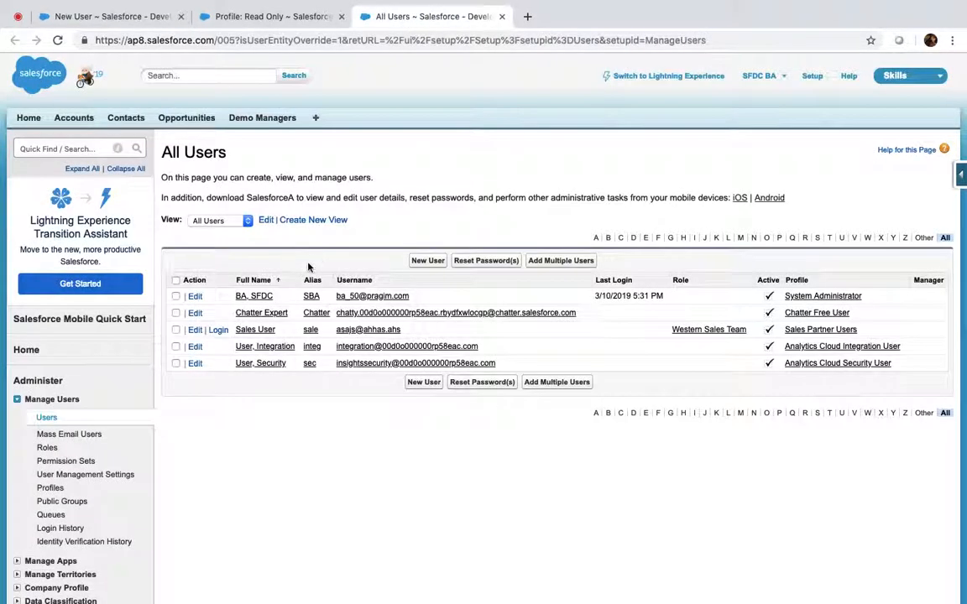
pyautogui.click(195, 331)
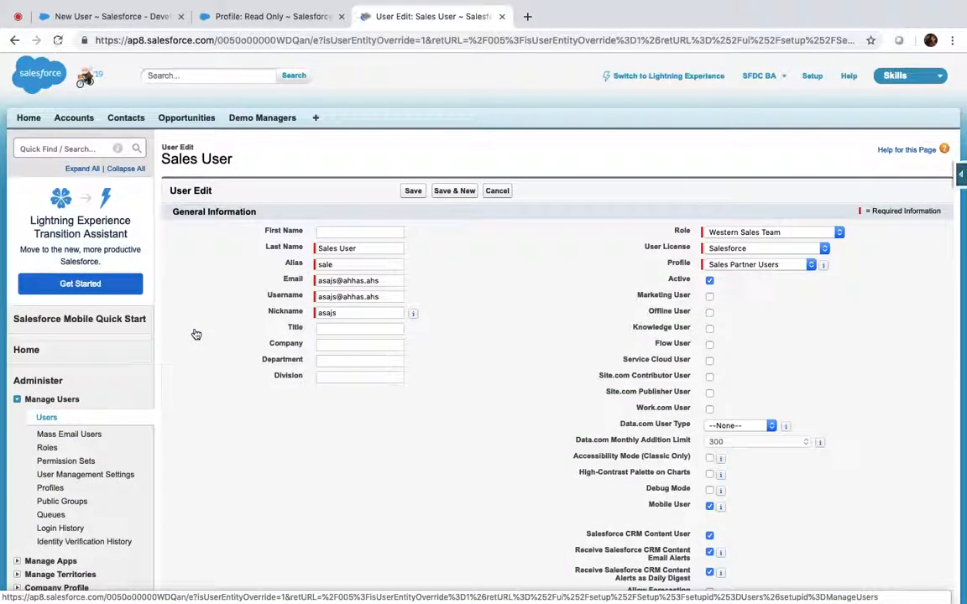
pyautogui.click(710, 282)
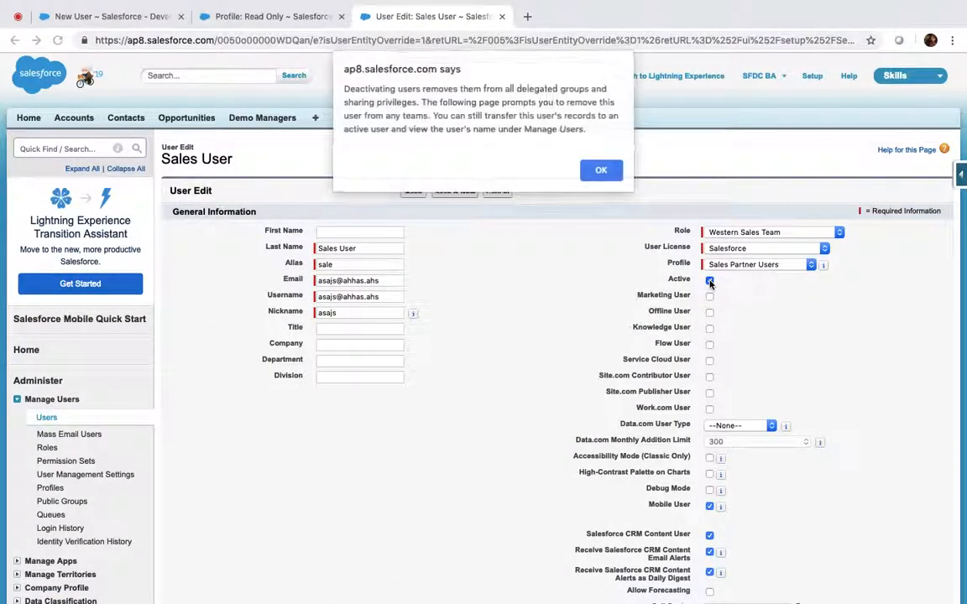
pyautogui.click(596, 170)
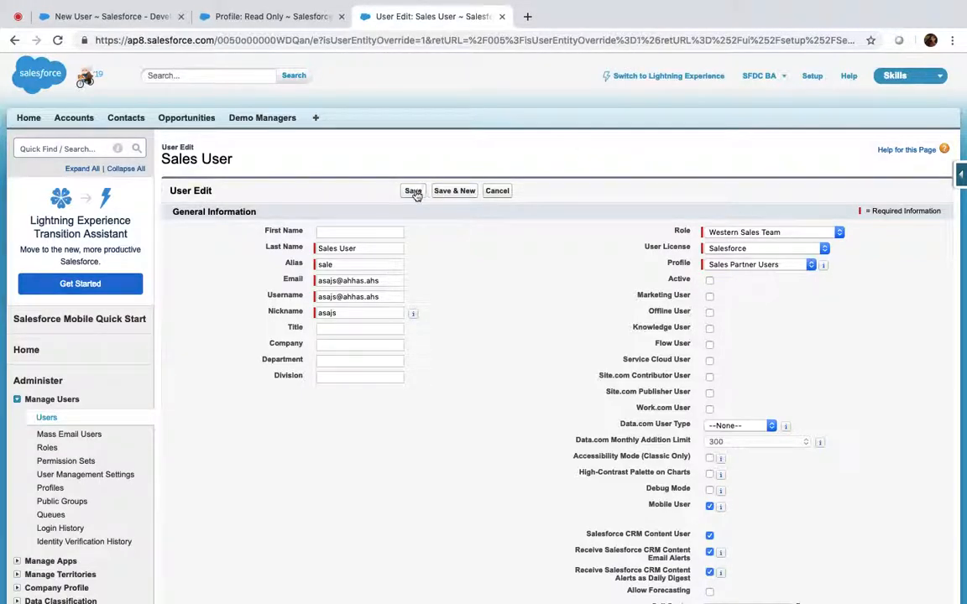
pyautogui.click(414, 191)
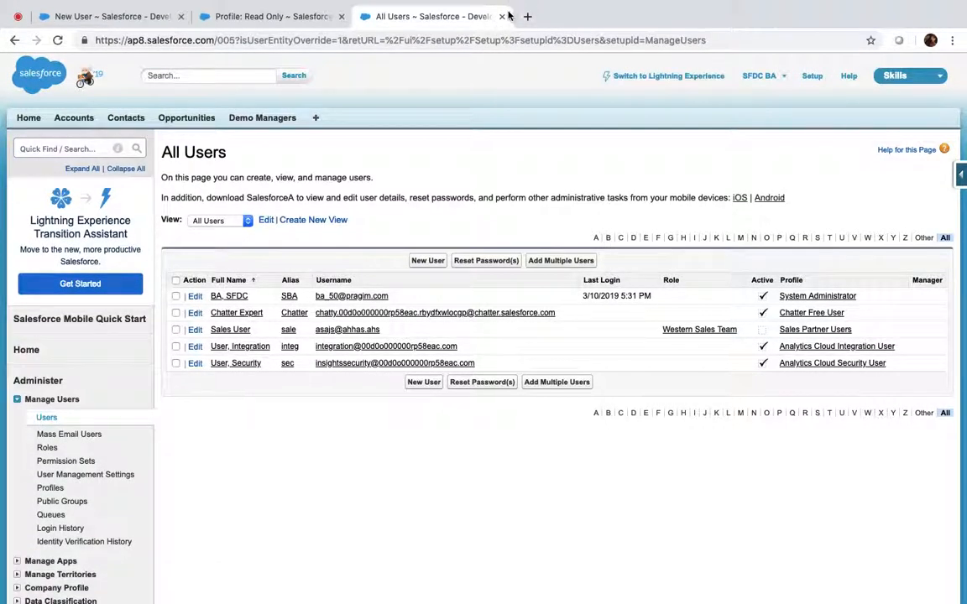
pyautogui.click(502, 16)
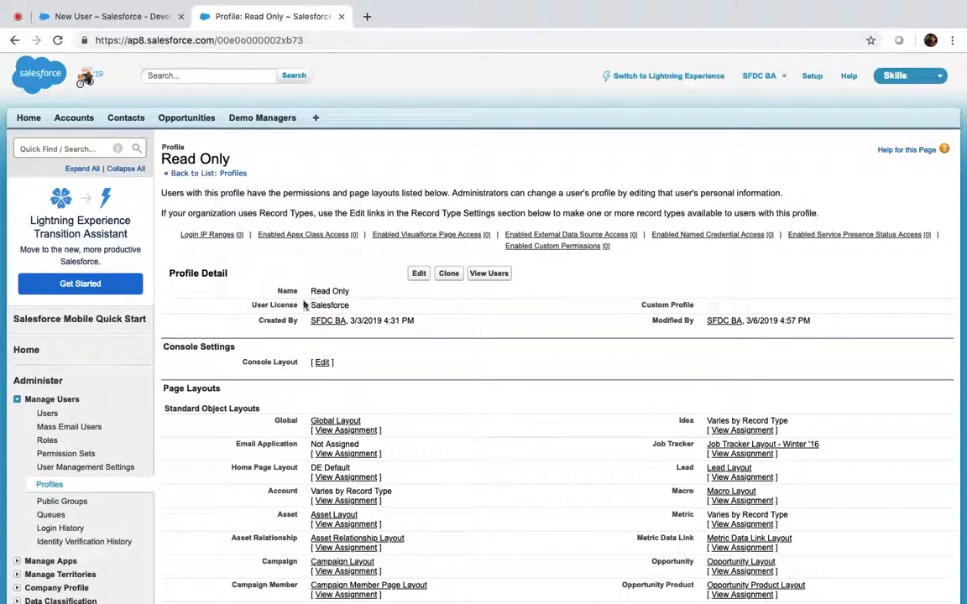
# Step: Start a new user with last name 'Read Only' and an e-mail address, auto-filling username and nickname
pyautogui.moveTo(521, 246)
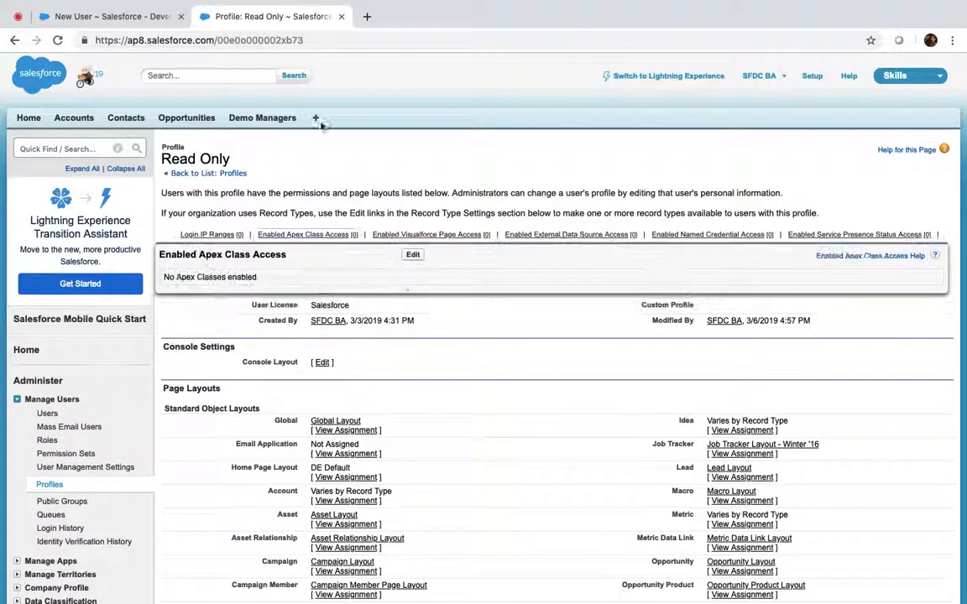
pyautogui.click(47, 413)
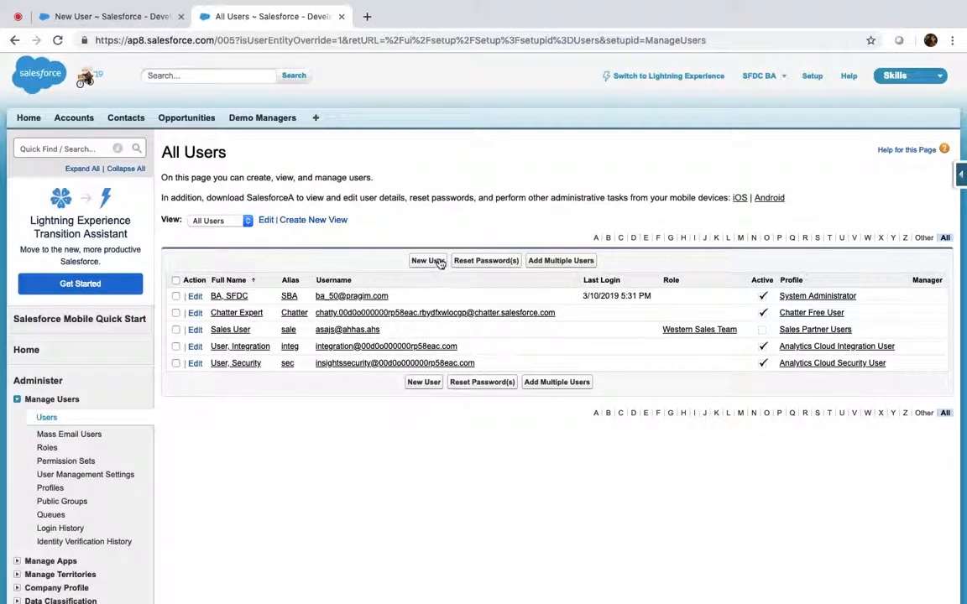
pyautogui.click(439, 262)
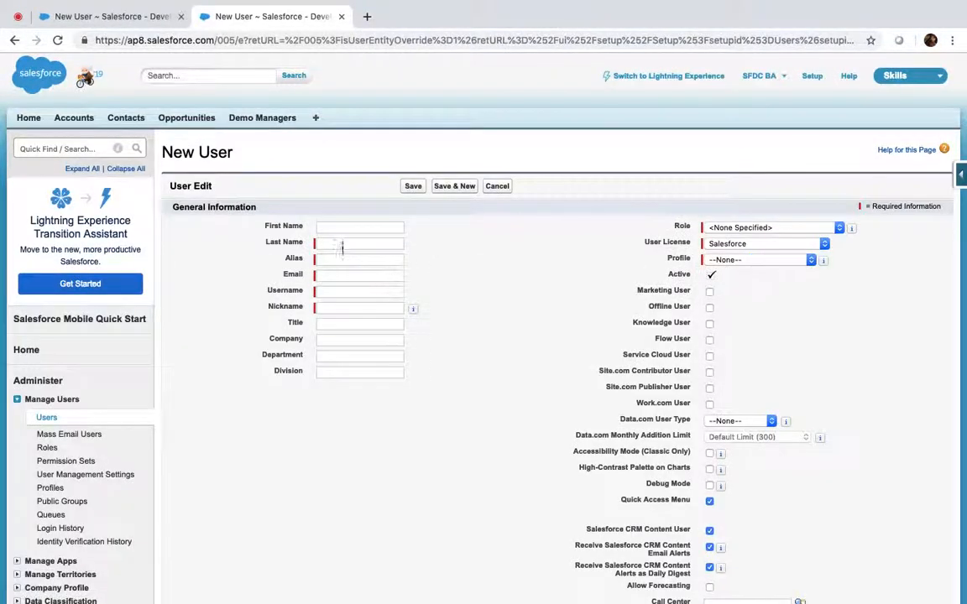
pyautogui.click(343, 244)
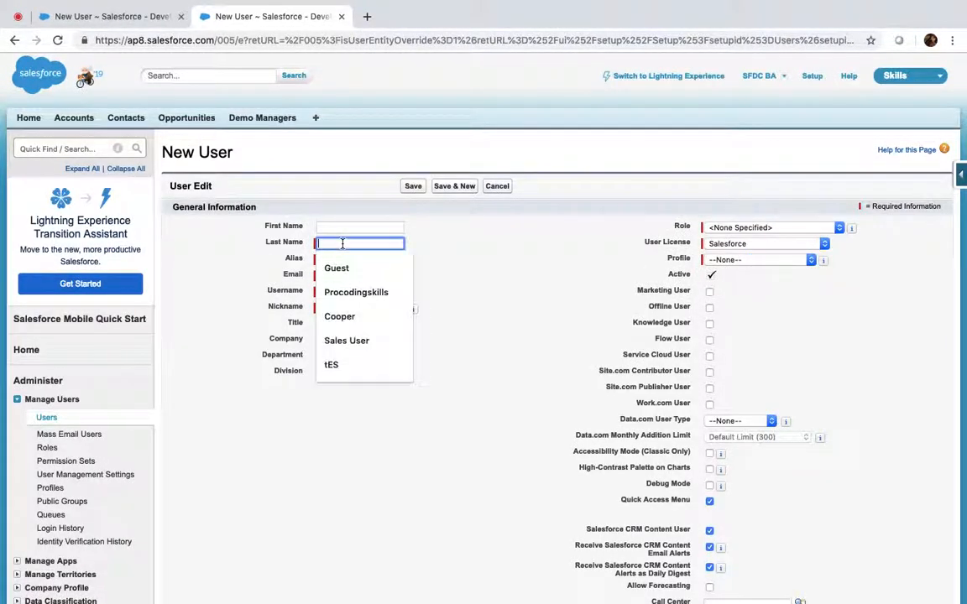
pyautogui.write('Rea')
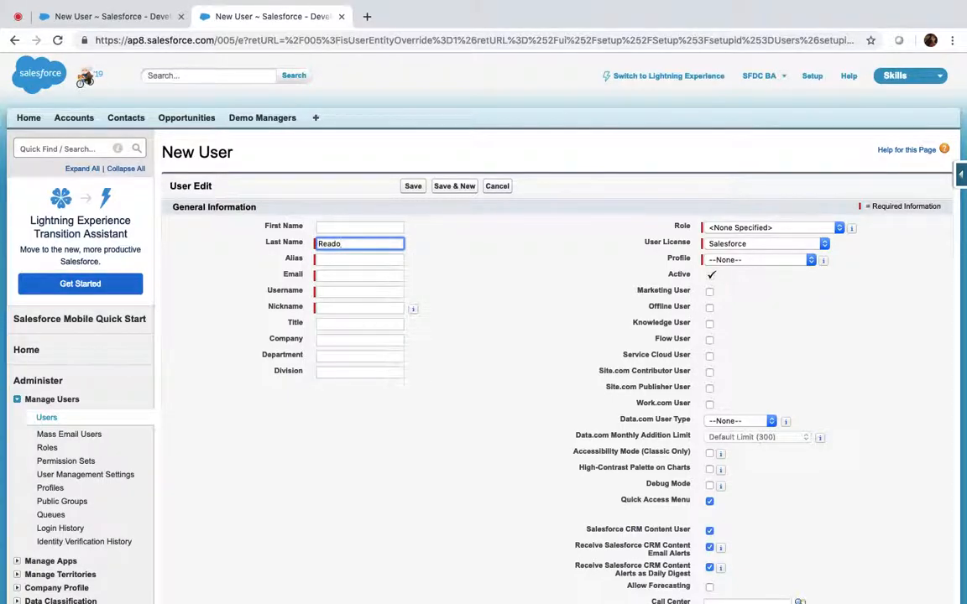
pyautogui.write('d Only')
pyautogui.press('Tab')
pyautogui.press('Tab')
pyautogui.write('read')
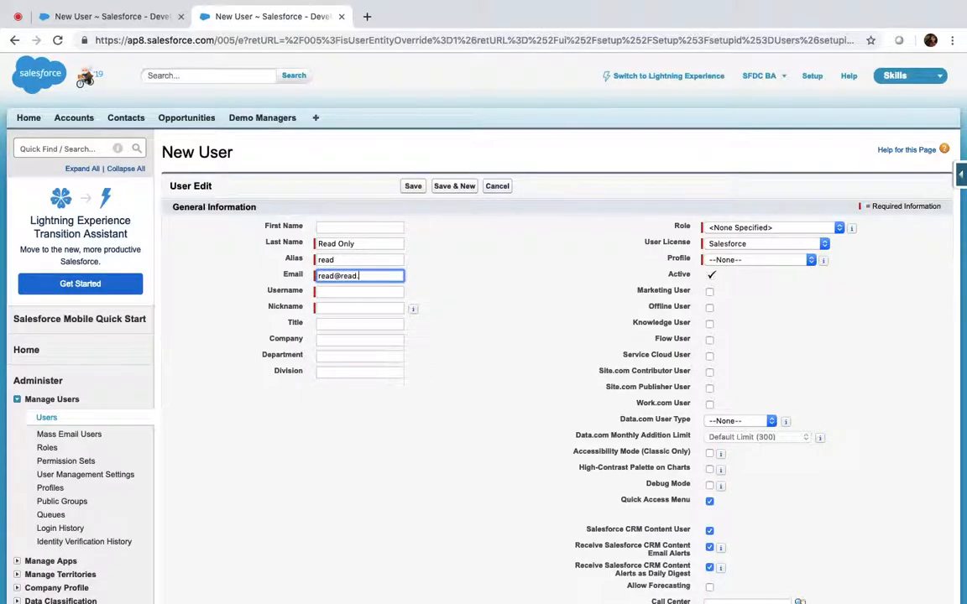
pyautogui.press('Tab')
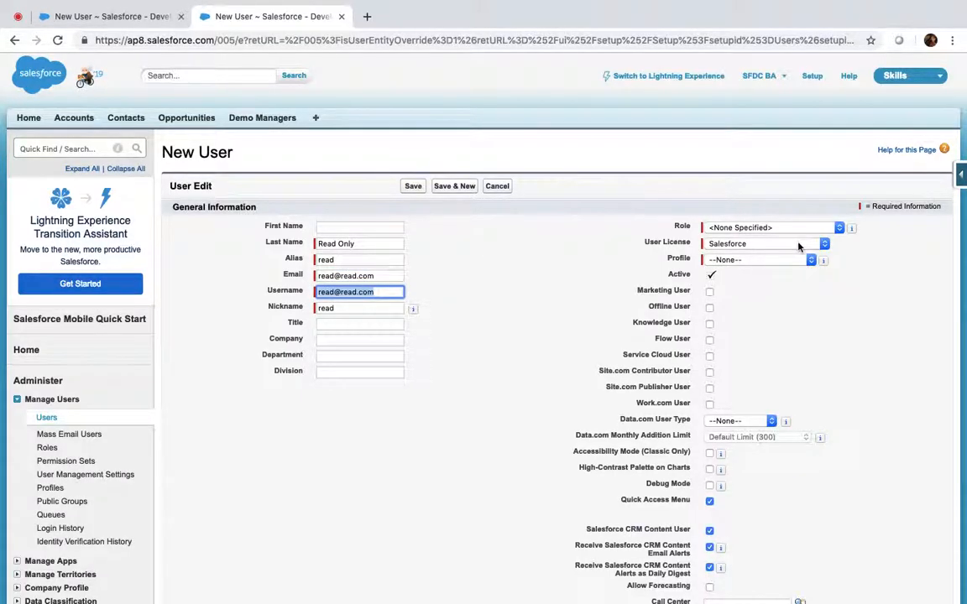
# Step: Assign the BA50: Read Only profile and CEO role, and save after making the username unique
pyautogui.click(762, 261)
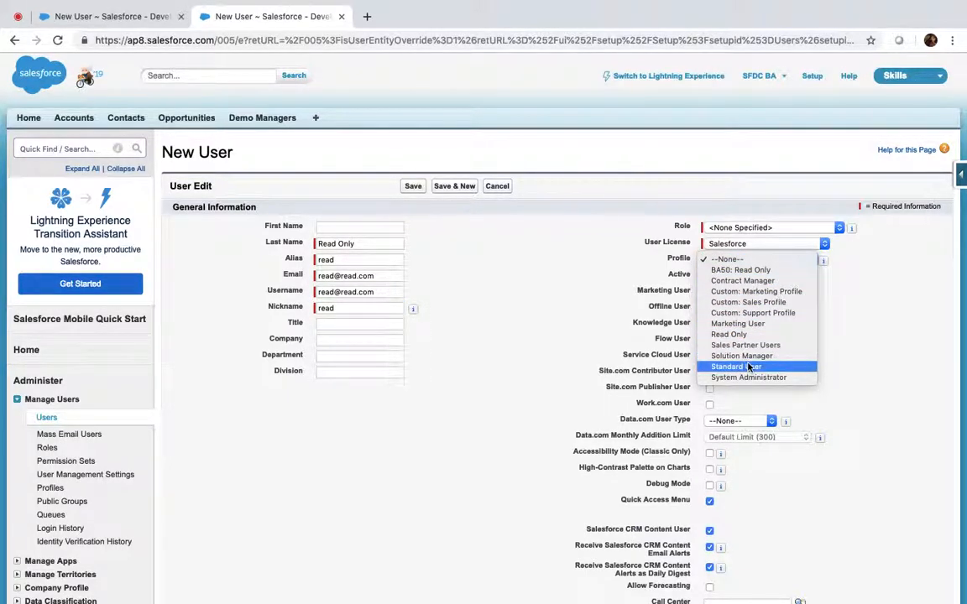
pyautogui.click(739, 271)
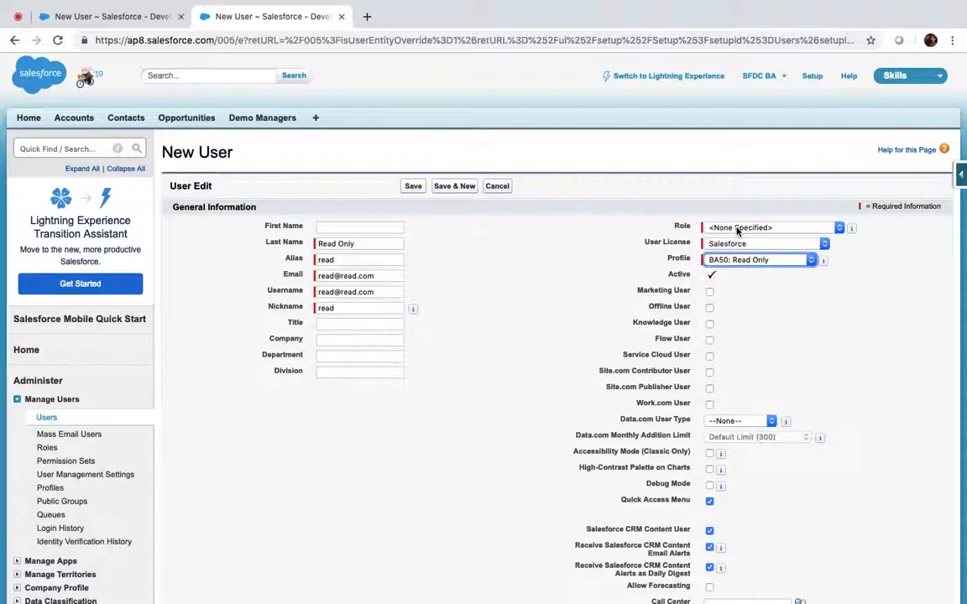
pyautogui.click(738, 229)
pyautogui.click(727, 239)
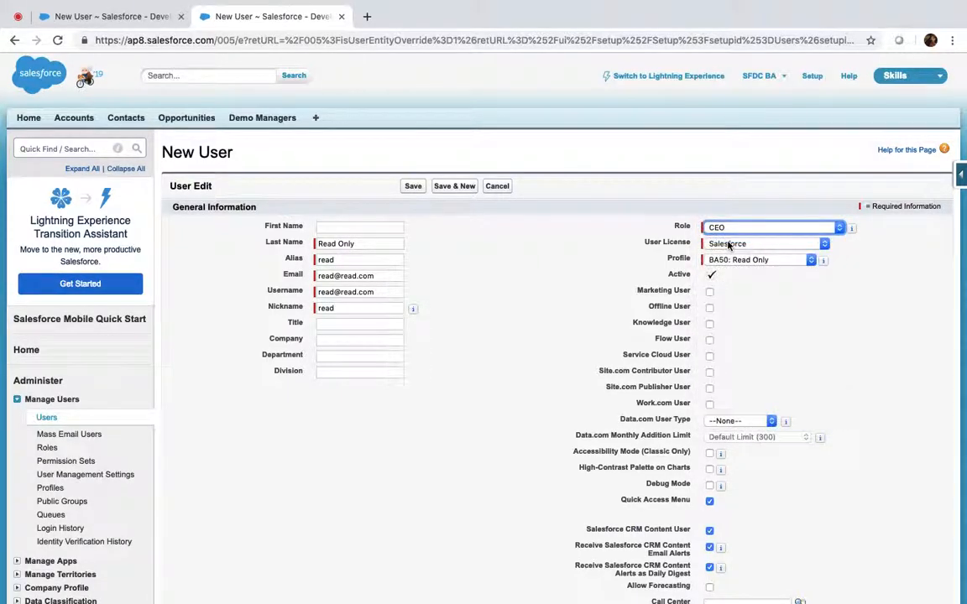
pyautogui.click(413, 188)
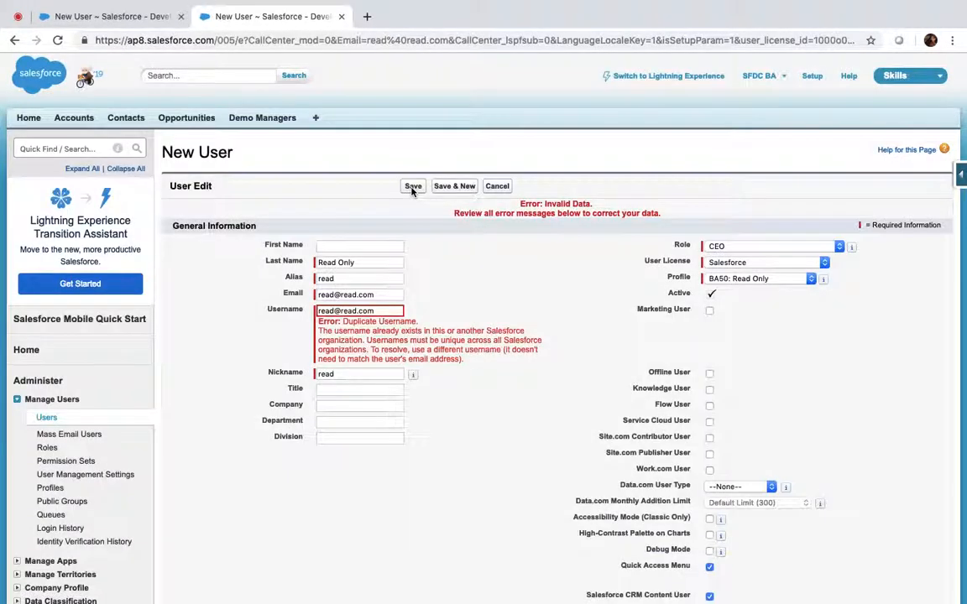
pyautogui.click(378, 311)
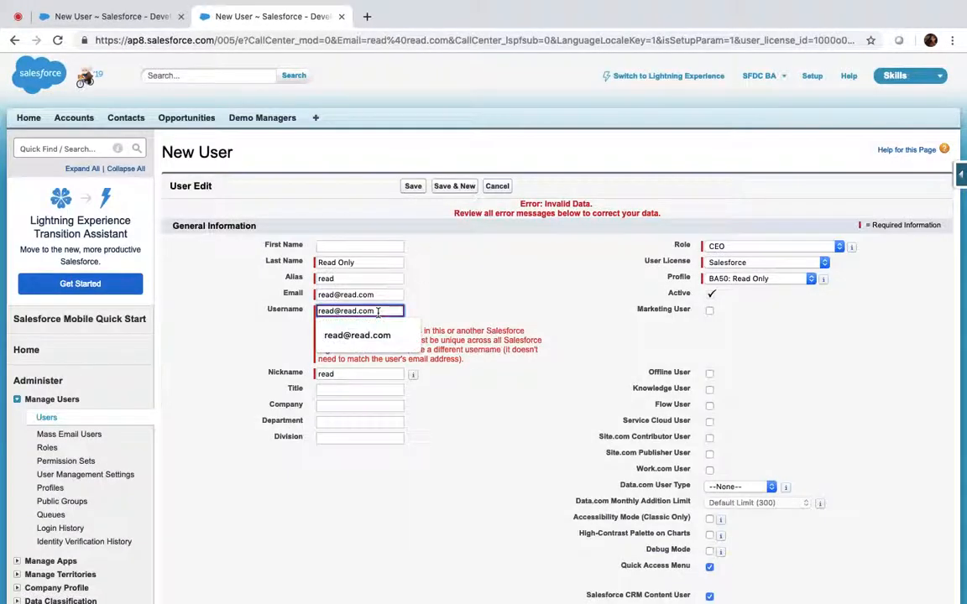
pyautogui.write('ba50')
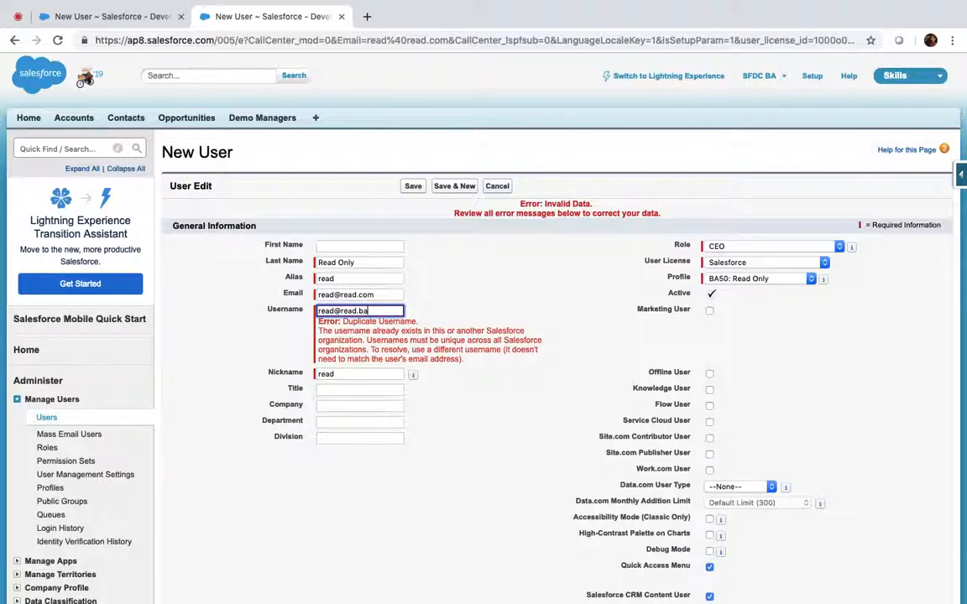
pyautogui.click(413, 187)
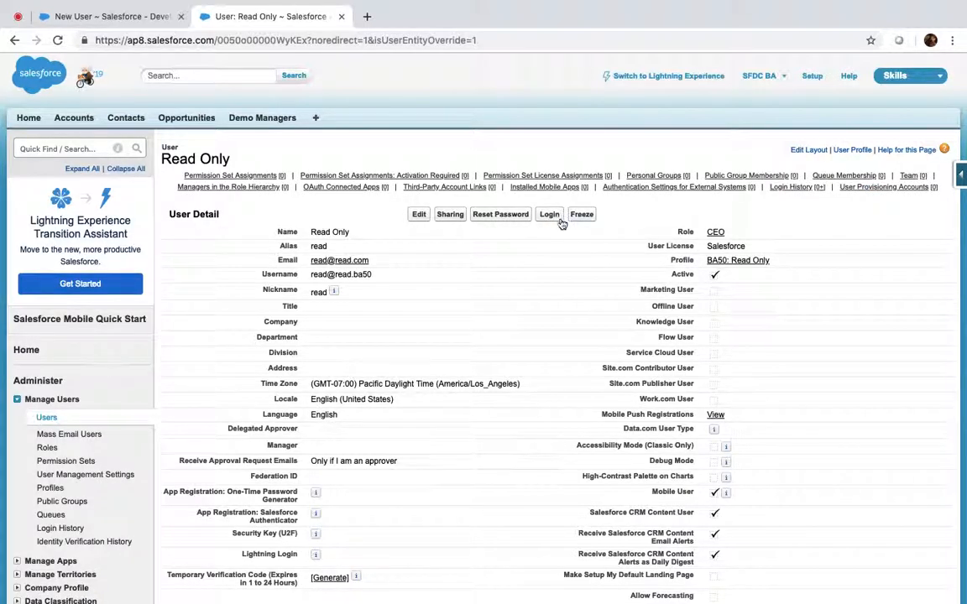
# Step: Go to Login Access Policies via a Quick Find search for 'login'
pyautogui.click(109, 150)
pyautogui.write('lo')
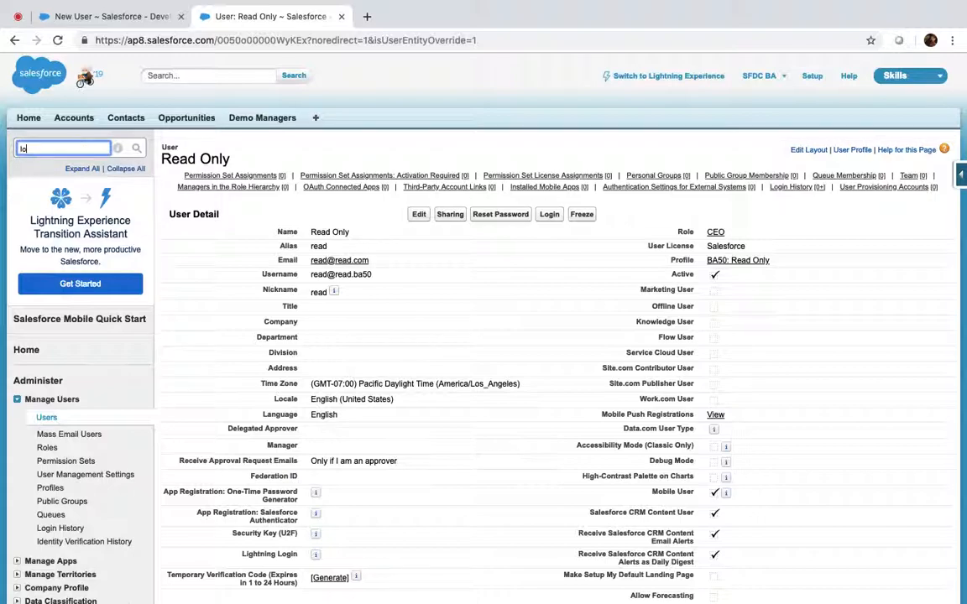
pyautogui.write('gin')
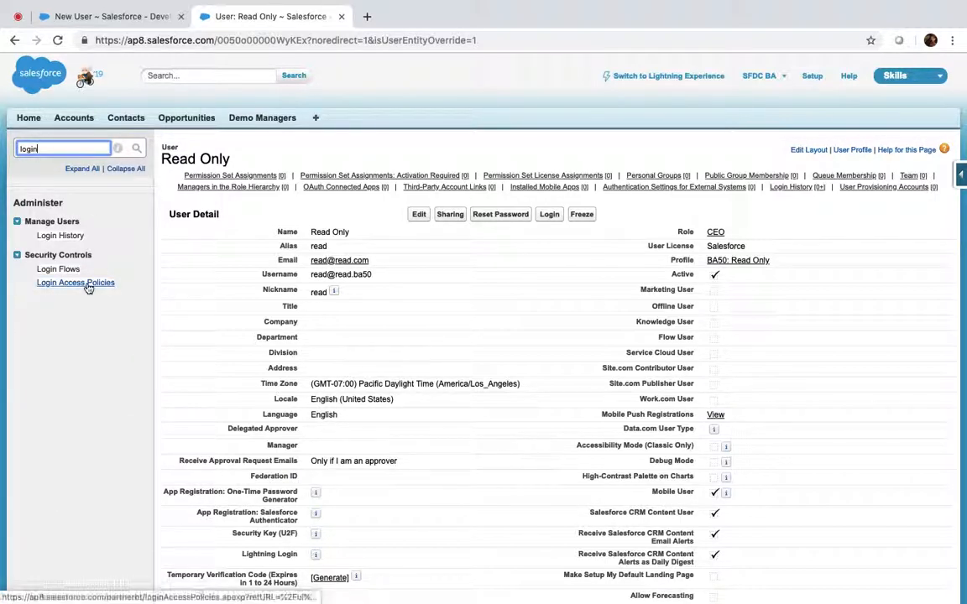
pyautogui.click(72, 285)
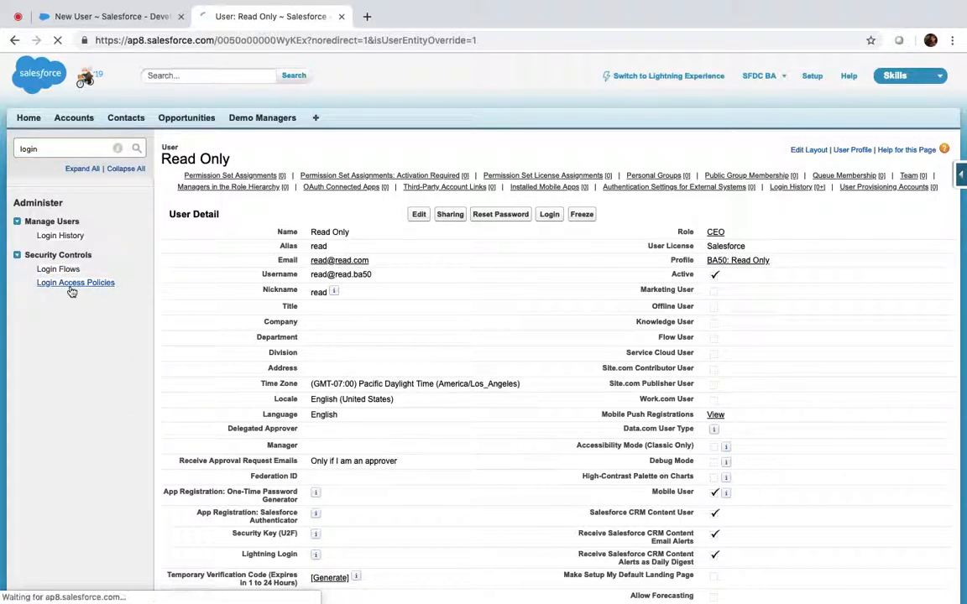
# Step: Save the login access policy with the administrator log-in setting cleared, then view the All Users list
pyautogui.click(489, 252)
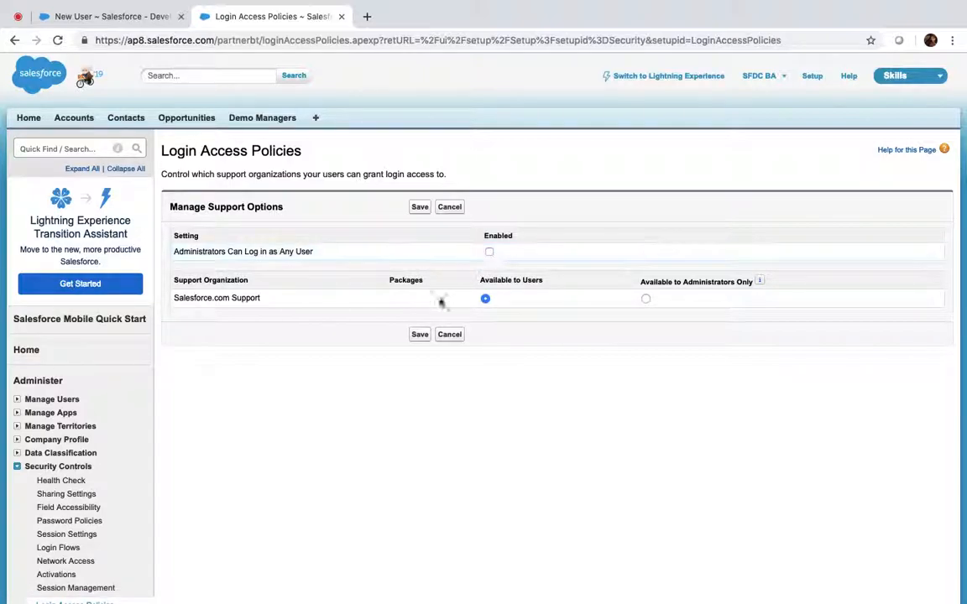
pyautogui.click(420, 334)
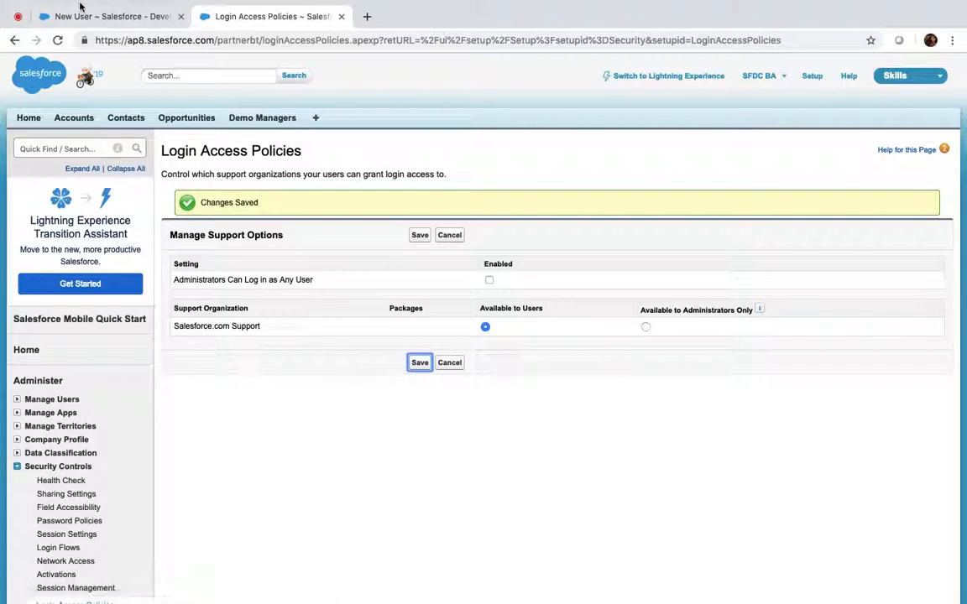
pyautogui.click(67, 16)
pyautogui.click(38, 419)
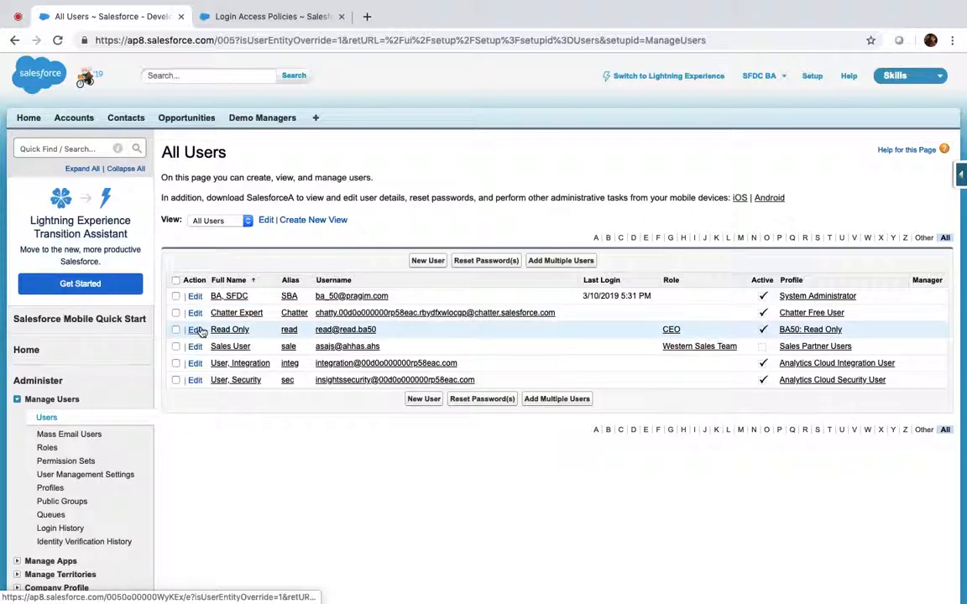
# Step: Enable 'Administrators Can Log in as Any User' and save the login access policy
pyautogui.click(245, 18)
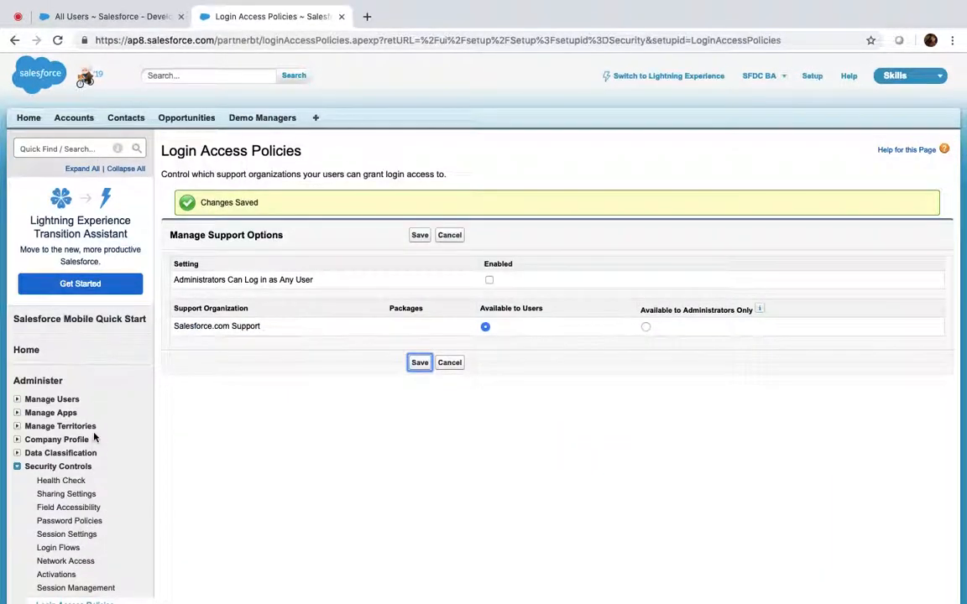
pyautogui.scroll(-3, 84, 389)
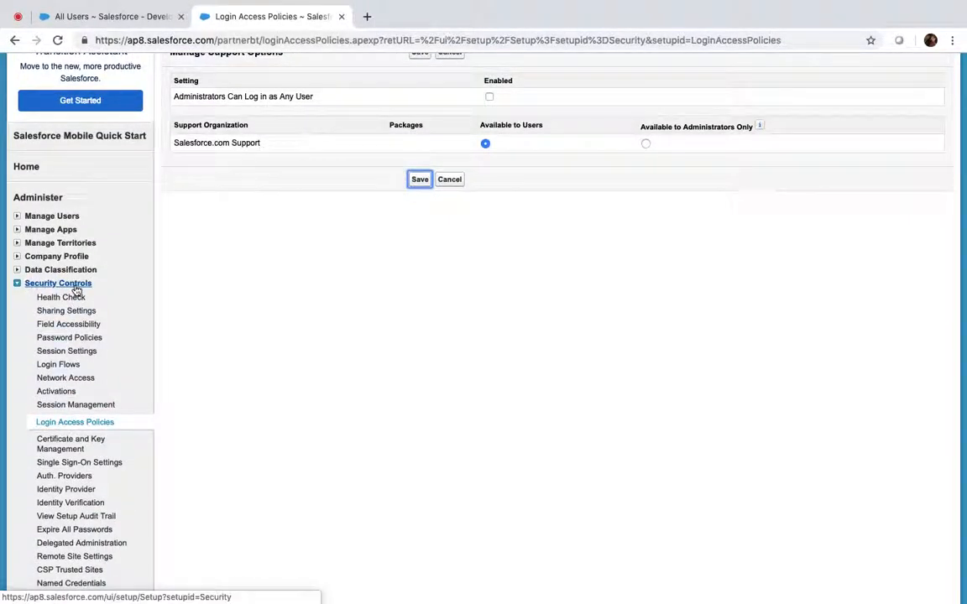
pyautogui.scroll(2, 317, 358)
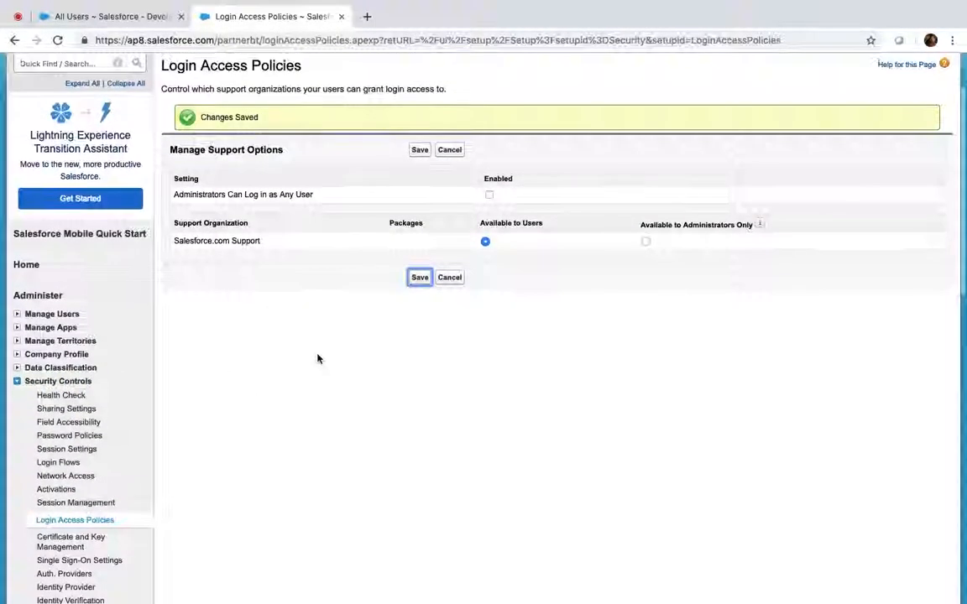
pyautogui.click(490, 195)
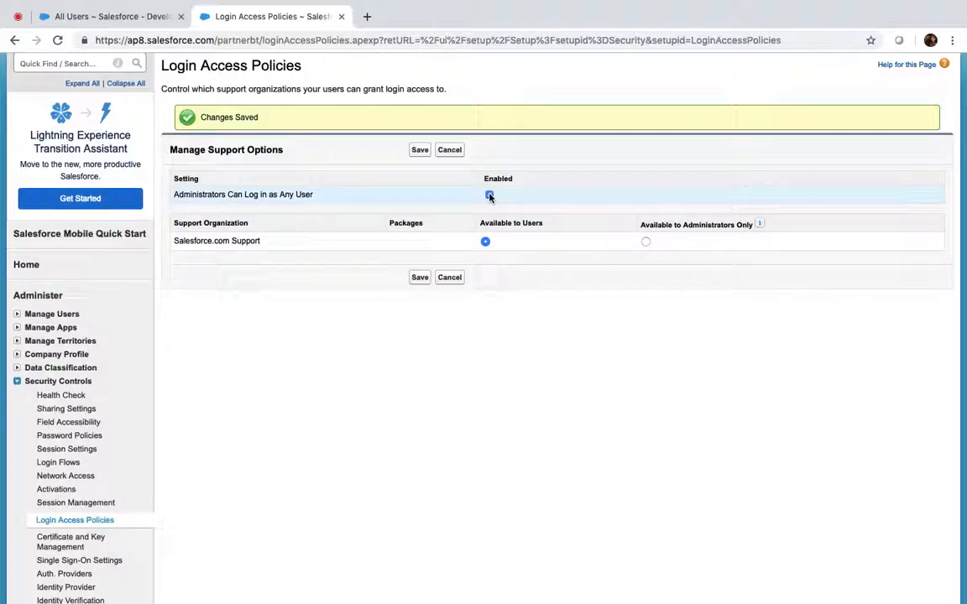
pyautogui.click(420, 278)
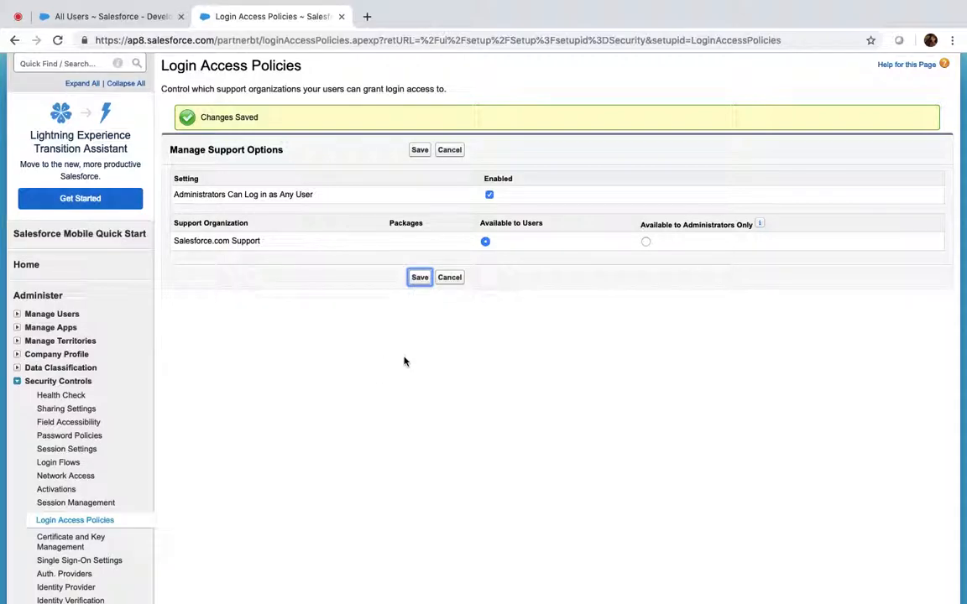
pyautogui.scroll(2, 345, 282)
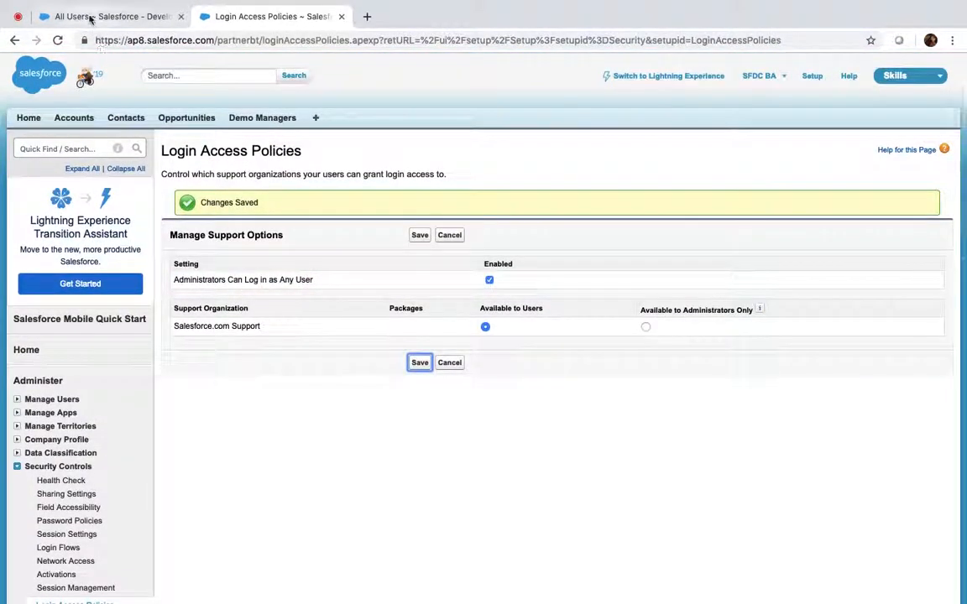
# Step: Reload the All Users list and re-save the policy with administrator log-in as any user enabled
pyautogui.click(89, 18)
pyautogui.click(58, 41)
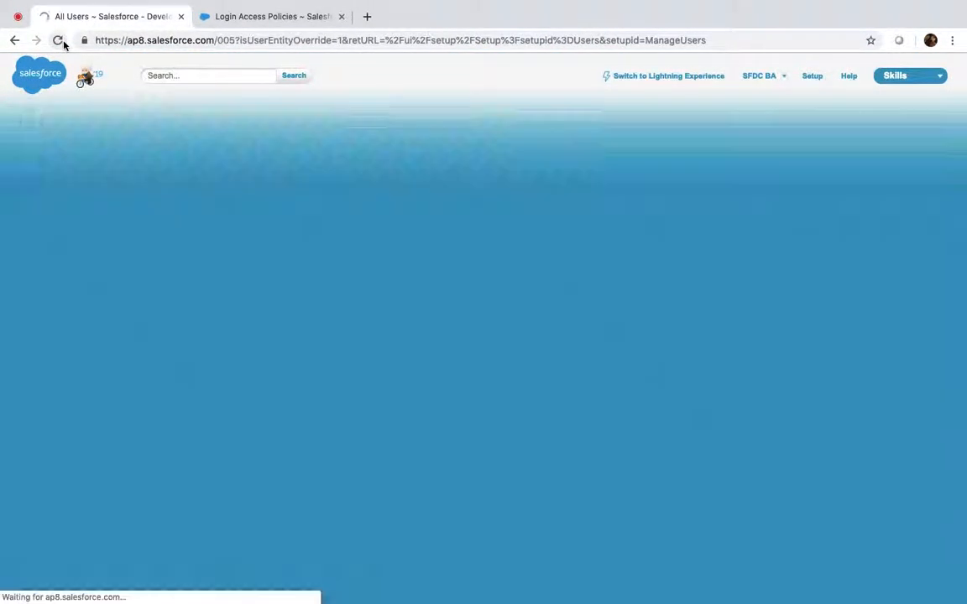
pyautogui.click(241, 10)
pyautogui.click(420, 364)
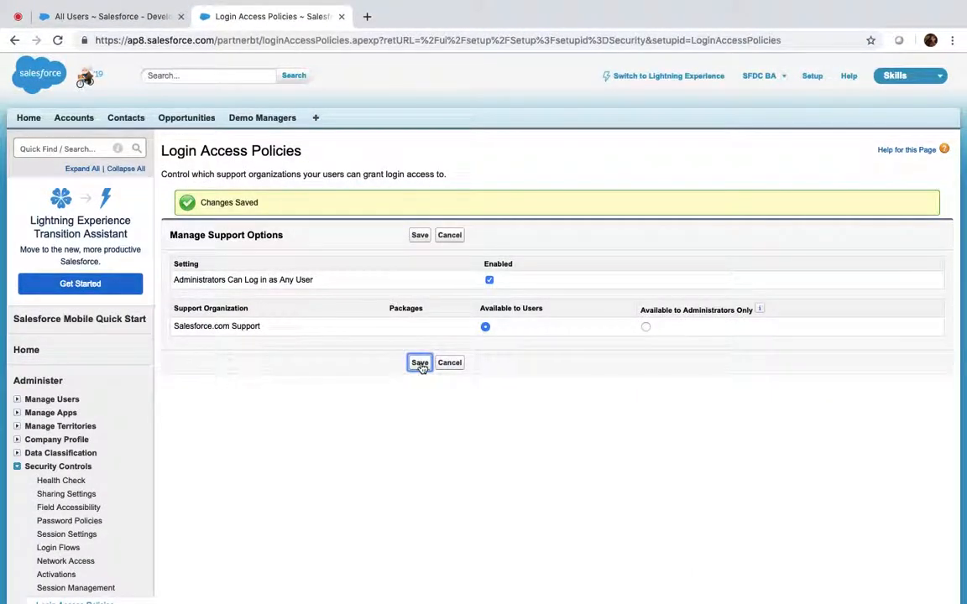
pyautogui.click(56, 42)
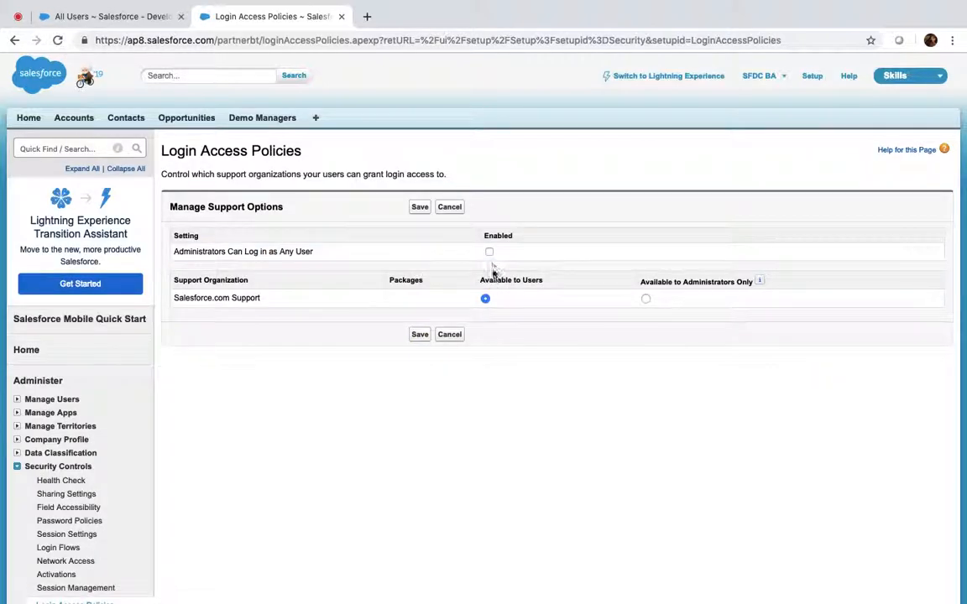
pyautogui.click(420, 334)
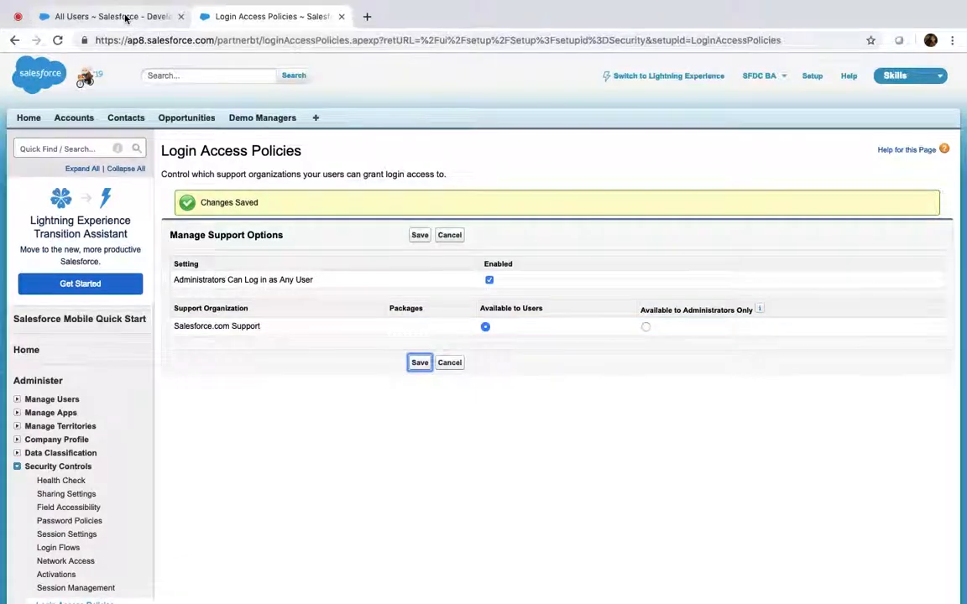
# Step: Reload the All Users list to show the login links and close the Login Access Policies tab
pyautogui.click(121, 17)
pyautogui.click(58, 41)
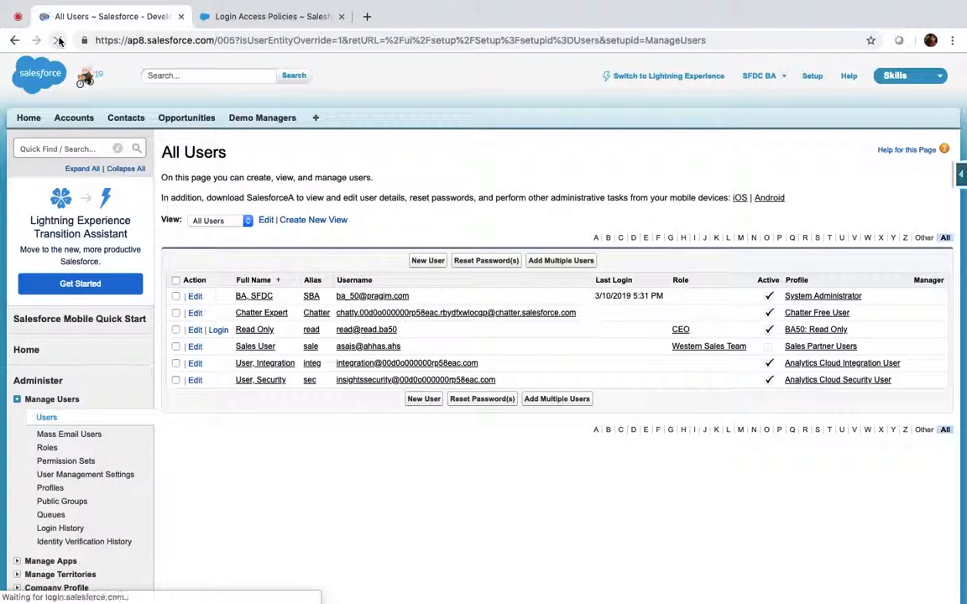
pyautogui.click(342, 16)
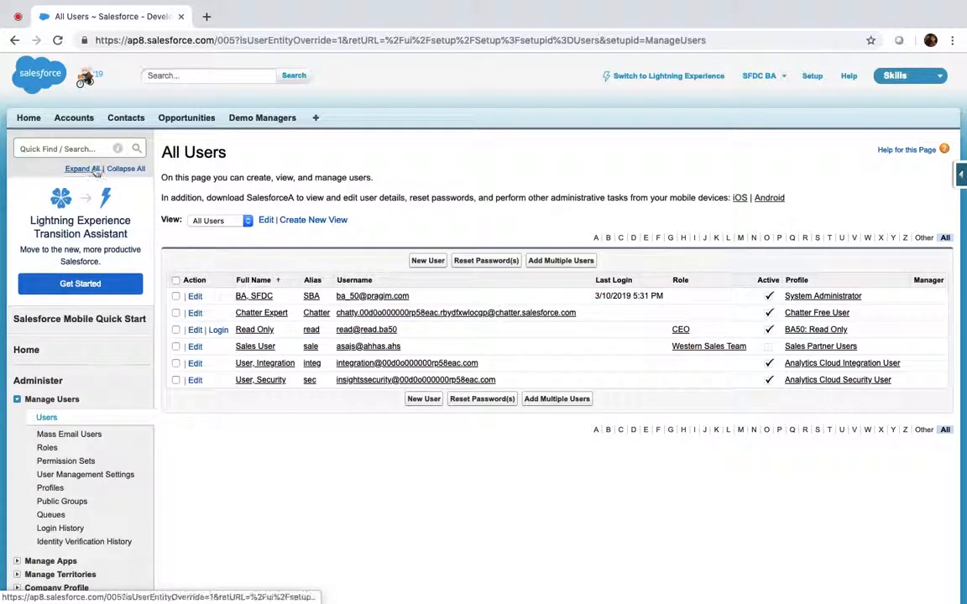
# Step: Enable 'Force relogin after Login-As-User' in Session Settings (found via Quick Find 'sess') and save
pyautogui.click(76, 149)
pyautogui.write('sess')
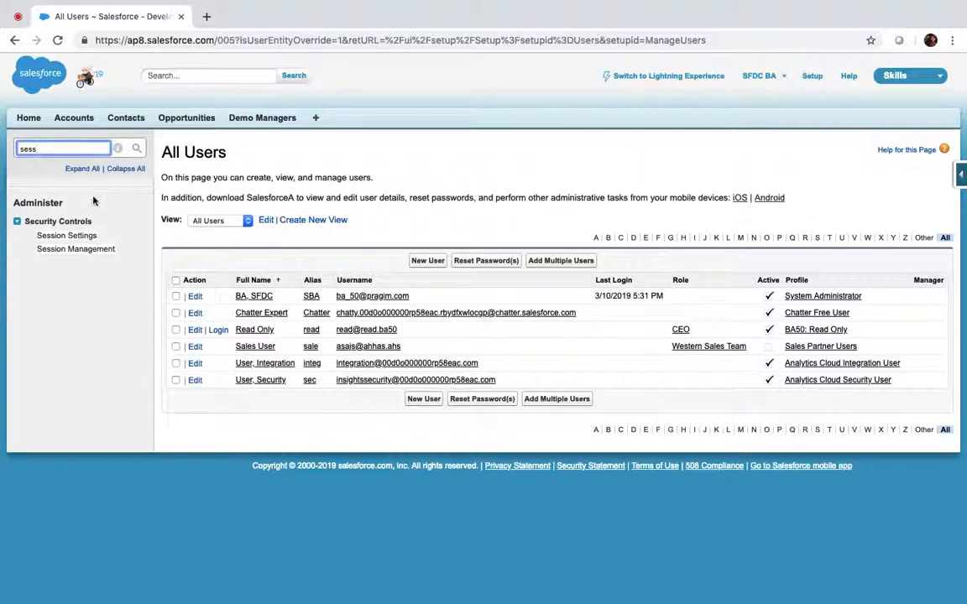
pyautogui.click(72, 238)
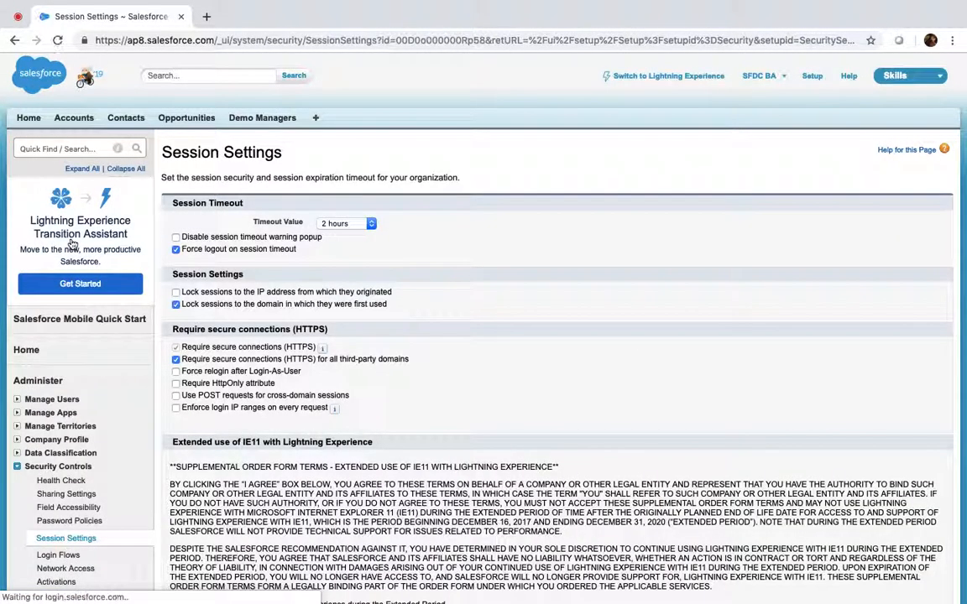
pyautogui.scroll(-5, 541, 345)
pyautogui.scroll(-3, 544, 344)
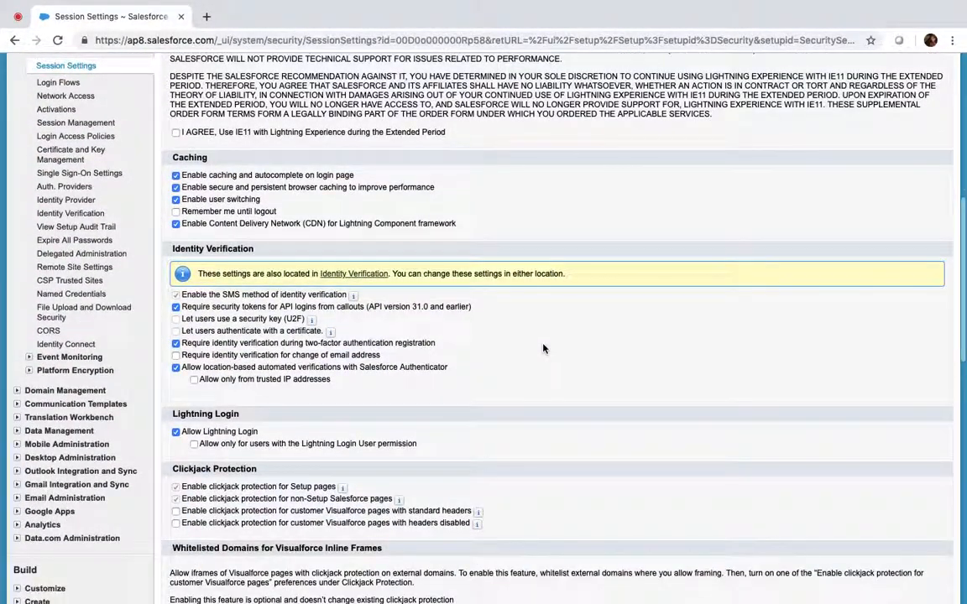
pyautogui.scroll(-6, 479, 335)
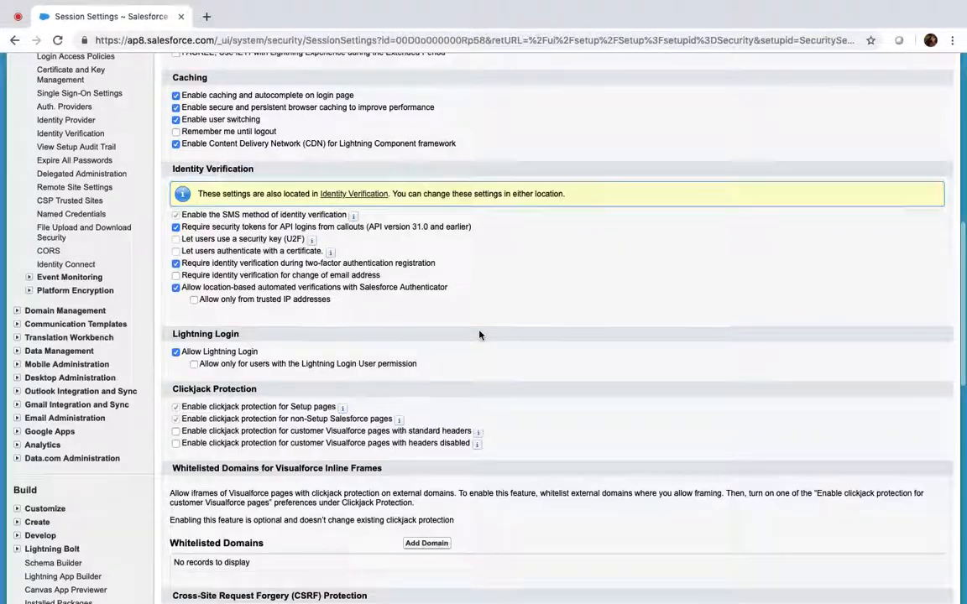
pyautogui.scroll(-5, 479, 335)
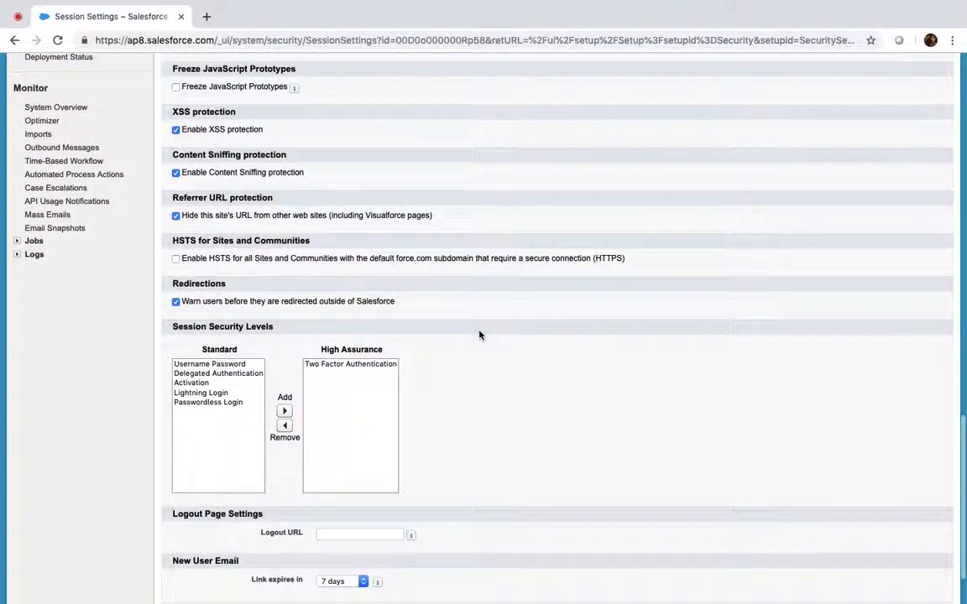
pyautogui.scroll(18, 480, 335)
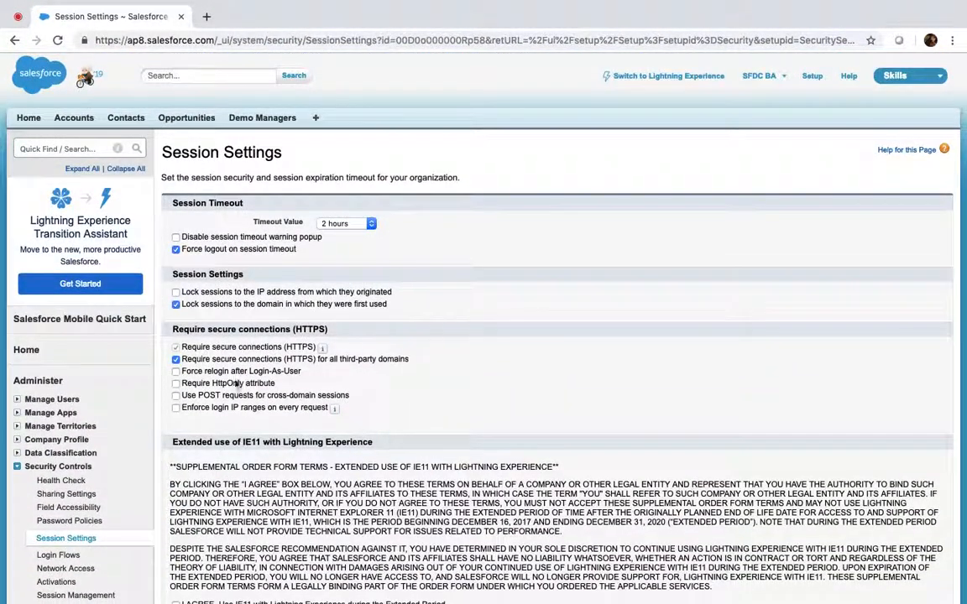
pyautogui.click(176, 372)
pyautogui.scroll(-15, 486, 370)
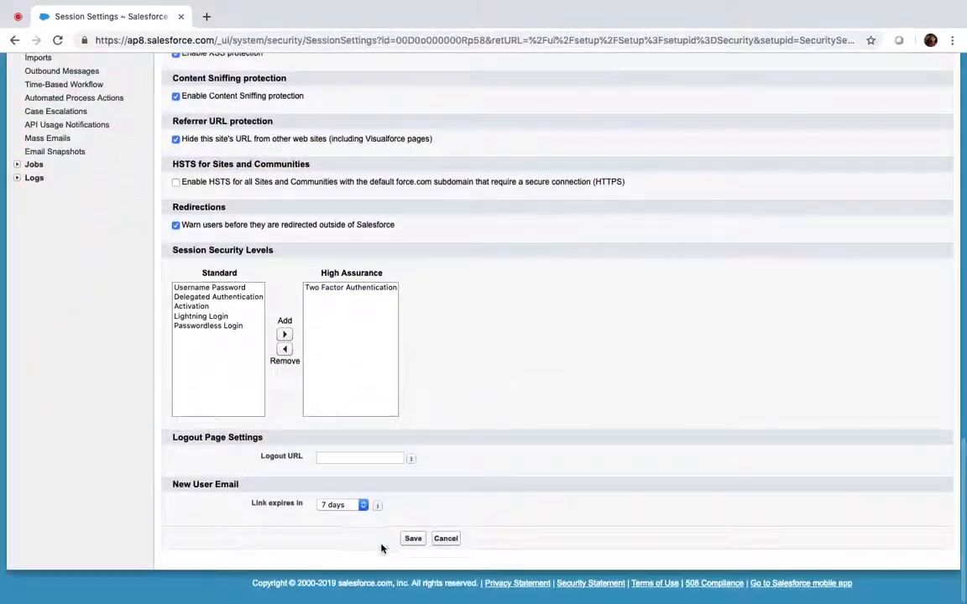
pyautogui.click(415, 540)
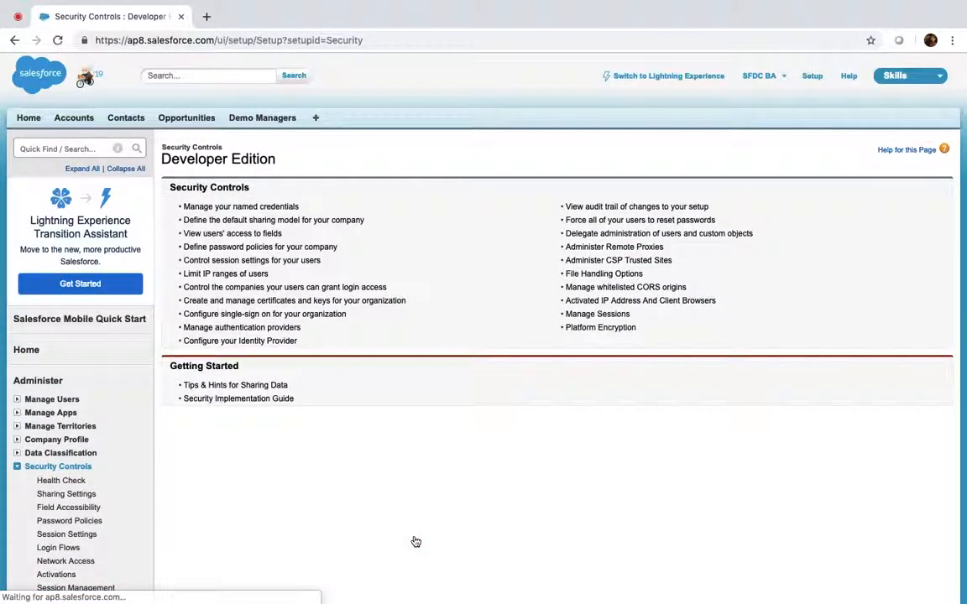
# Step: Find Users via Quick Find 'users' and use the Login link on the Read Only user's row
pyautogui.click(86, 148)
pyautogui.write('users')
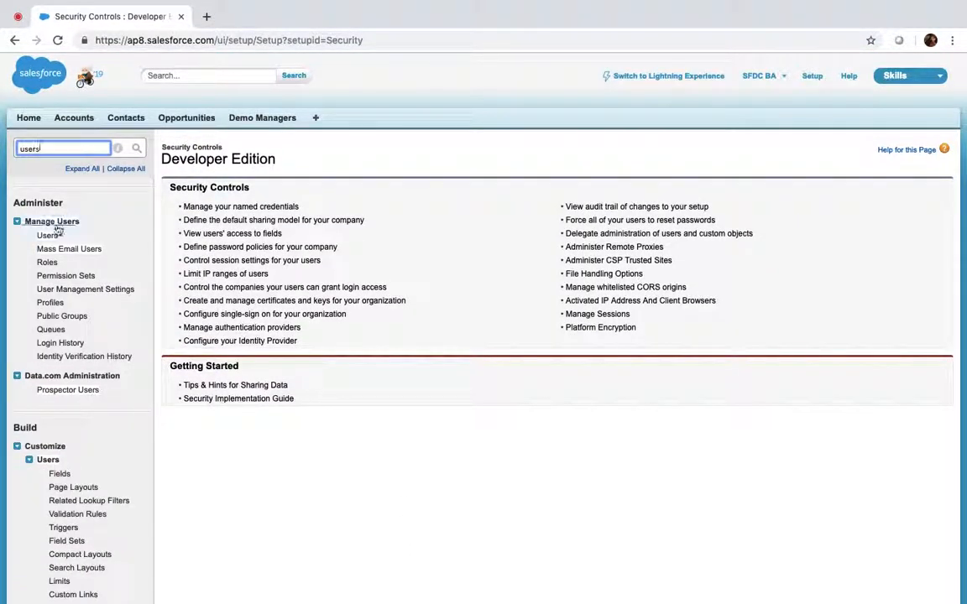
pyautogui.click(48, 236)
pyautogui.click(218, 329)
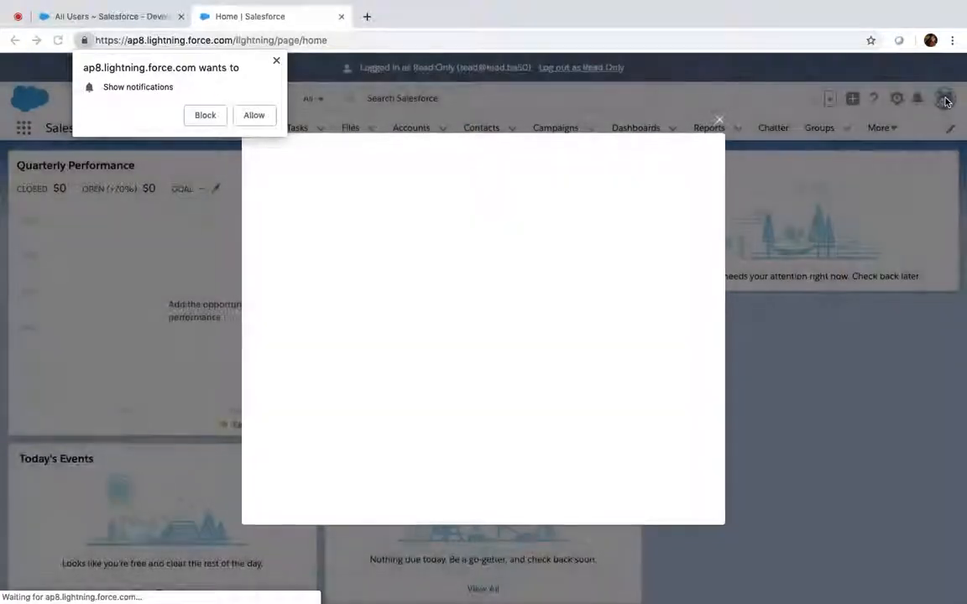
# Step: Dismiss the welcome pop-up, log out as Read Only and close the leftover All Users tab
pyautogui.click(722, 121)
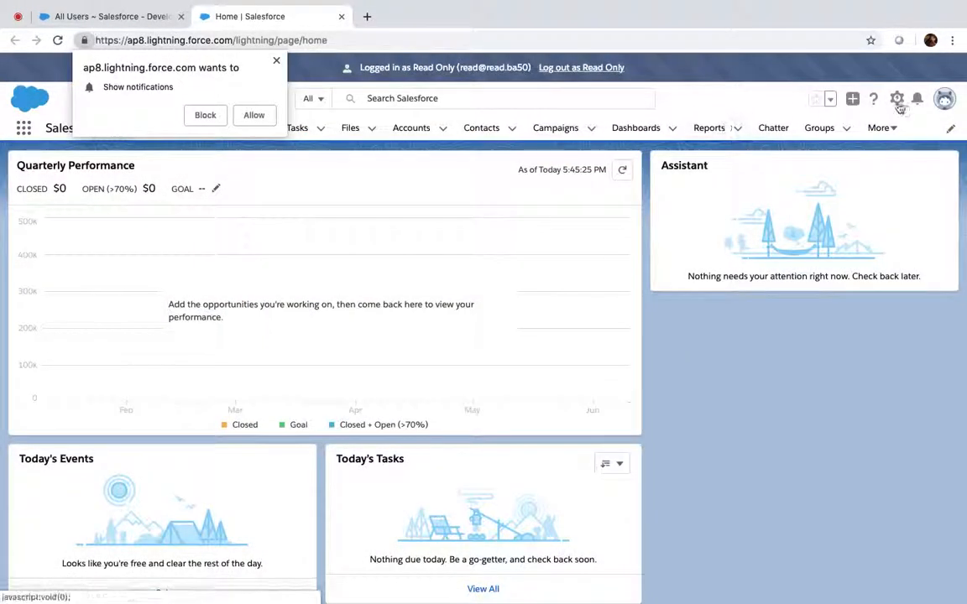
pyautogui.click(601, 70)
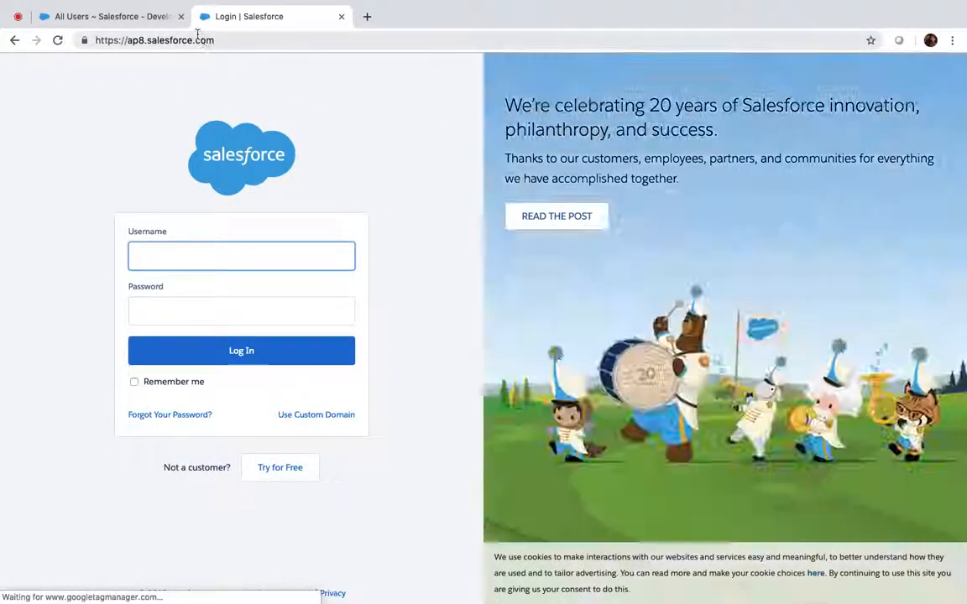
pyautogui.click(181, 16)
# Step: Sign in with the administrator's saved username and password, skipping password saving and phone registration
pyautogui.click(188, 259)
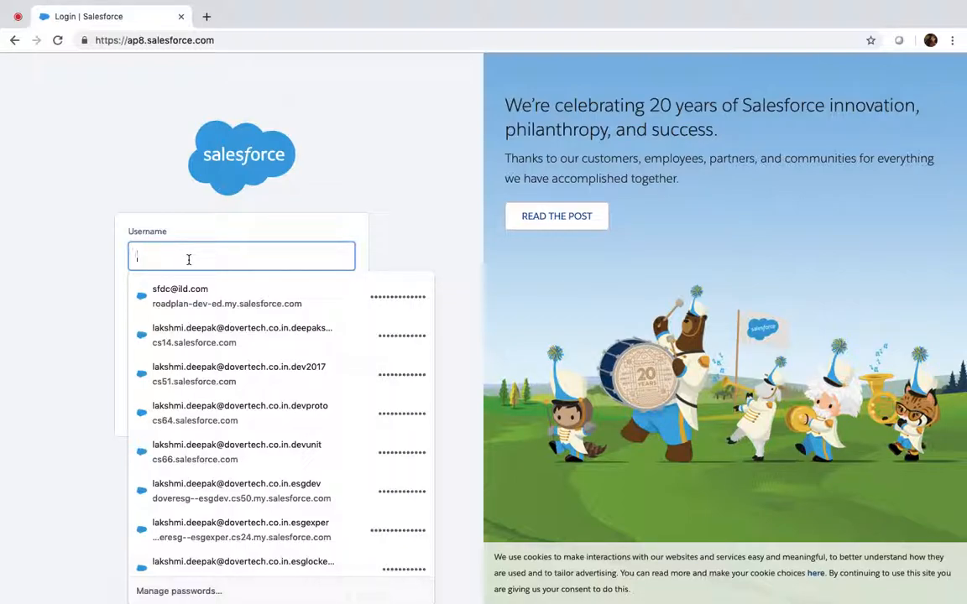
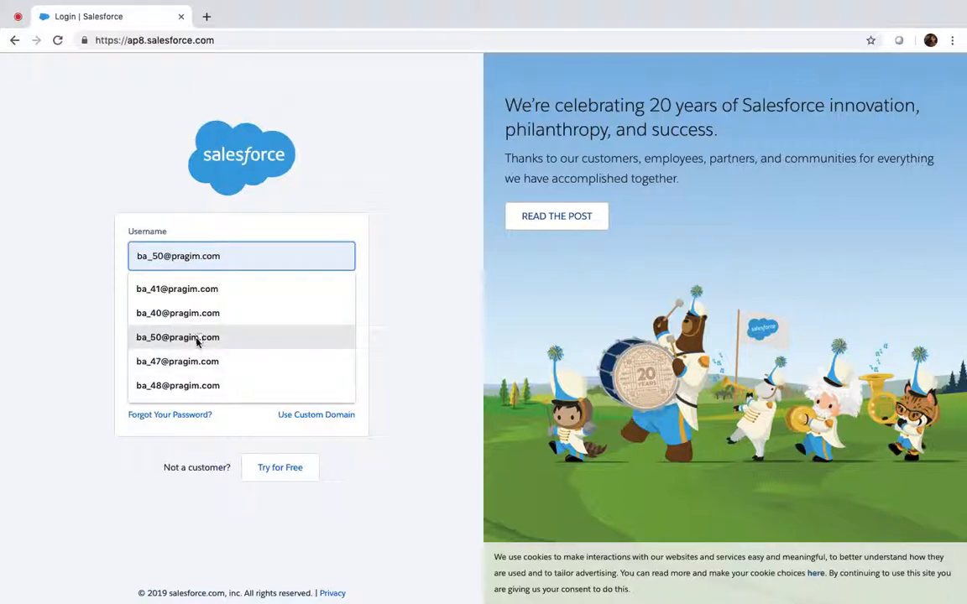
pyautogui.click(199, 338)
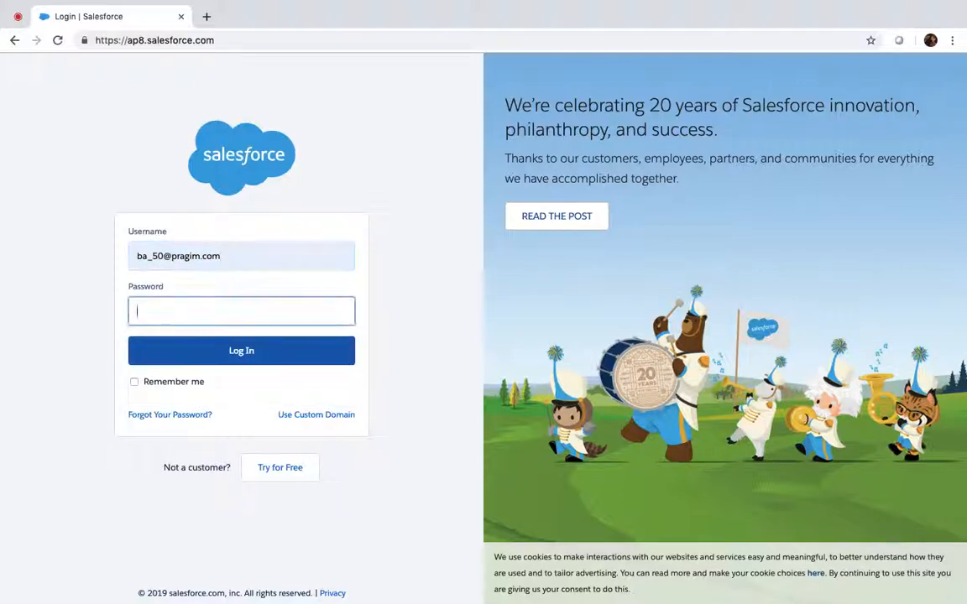
pyautogui.press('BackSpace')
pyautogui.press('BackSpace')
pyautogui.write('••••')
pyautogui.write('••••••••')
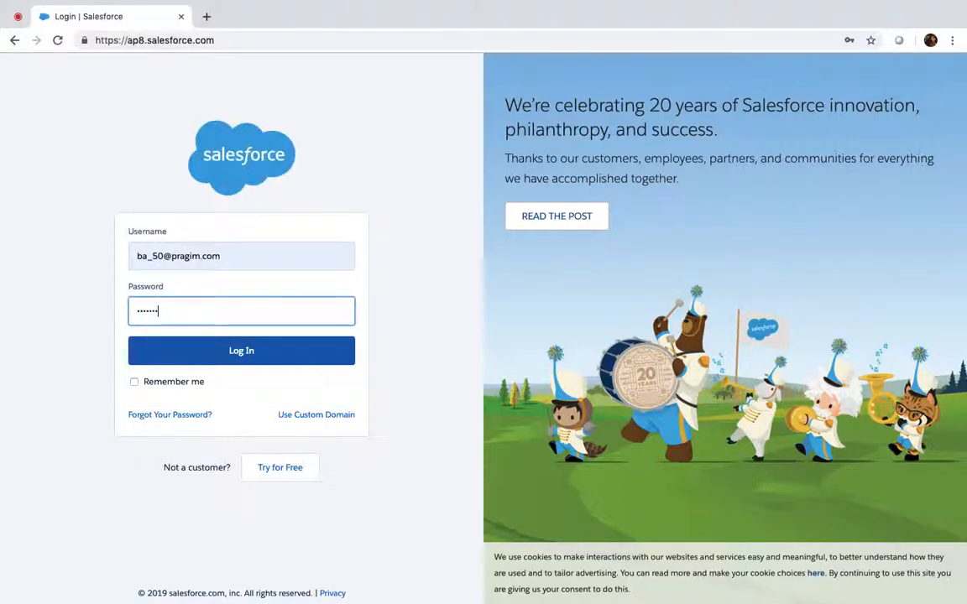
pyautogui.press('Return')
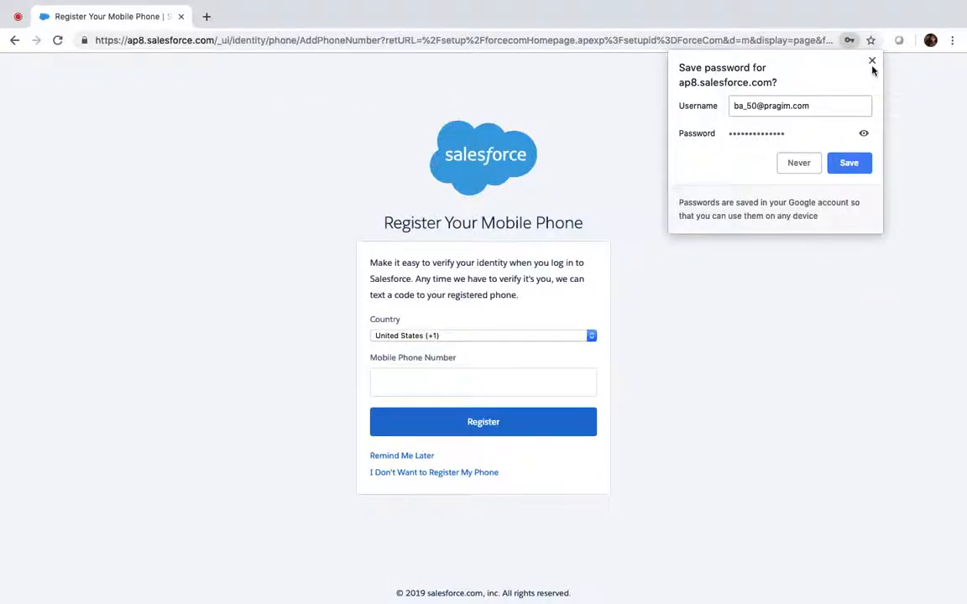
pyautogui.click(872, 61)
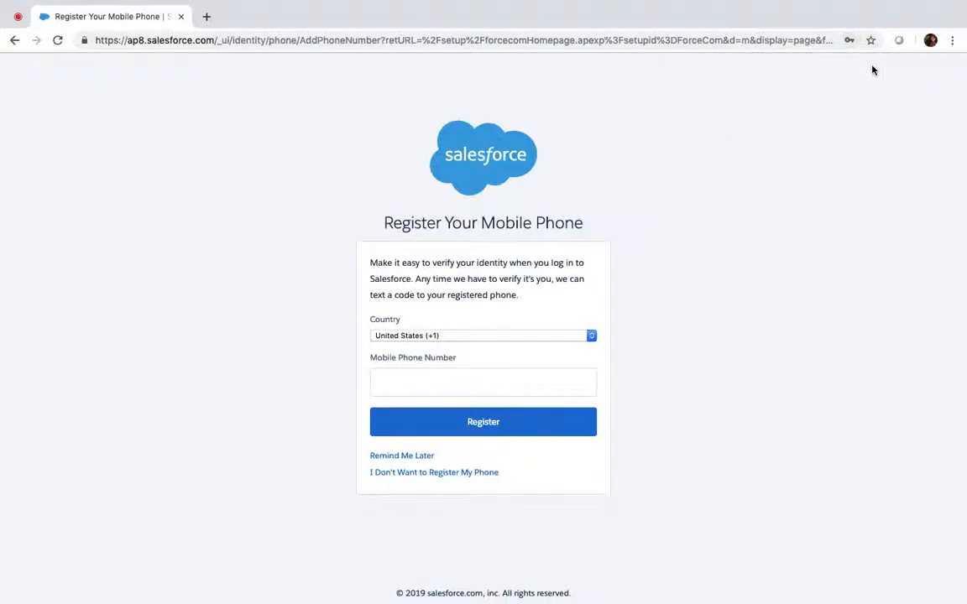
pyautogui.click(411, 456)
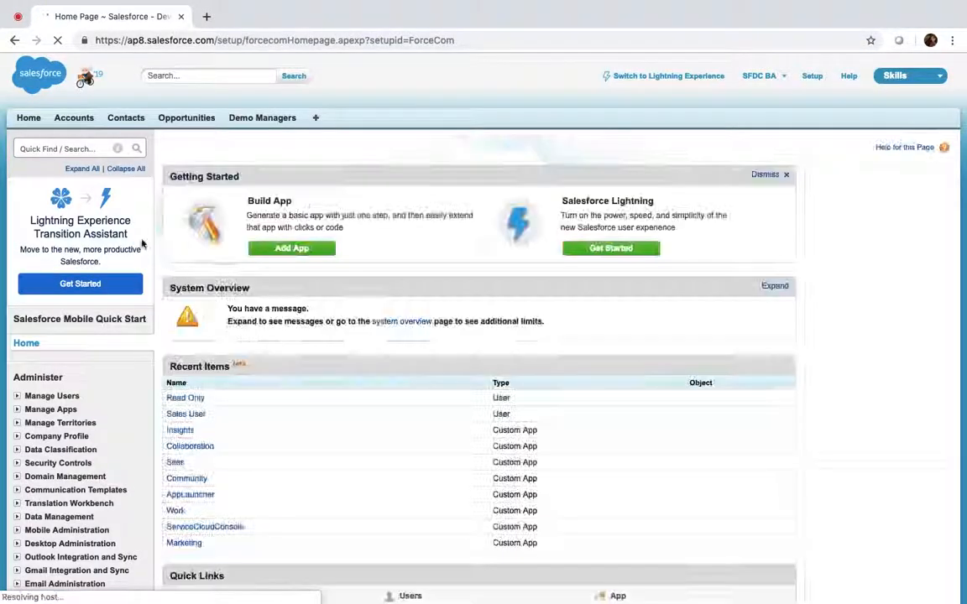
# Step: Uncheck 'Force relogin after Login-As-User' in Session Settings and save
pyautogui.click(69, 148)
pyautogui.write('sess')
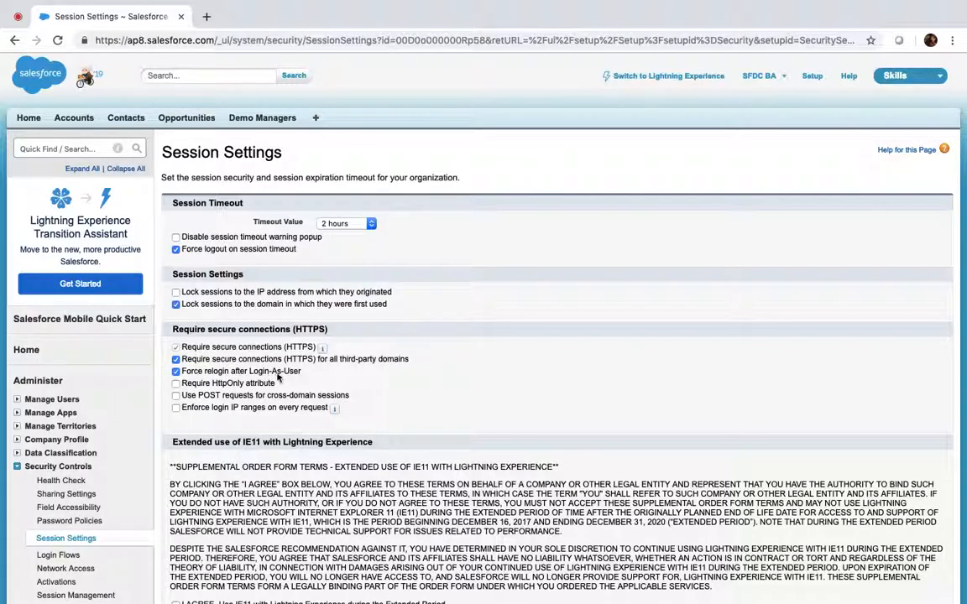
pyautogui.scroll(-15, 167, 372)
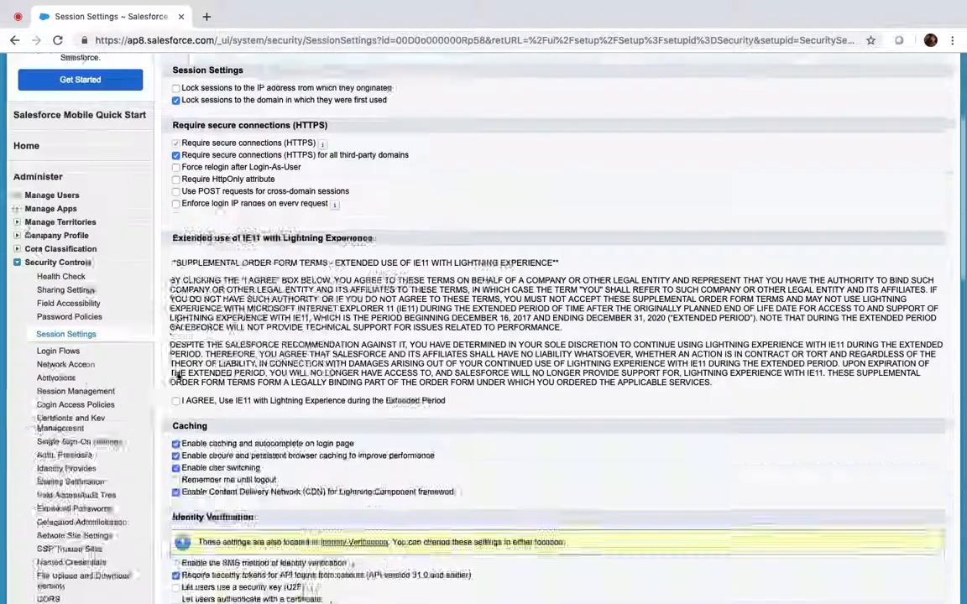
pyautogui.scroll(-3, 177, 376)
pyautogui.click(413, 540)
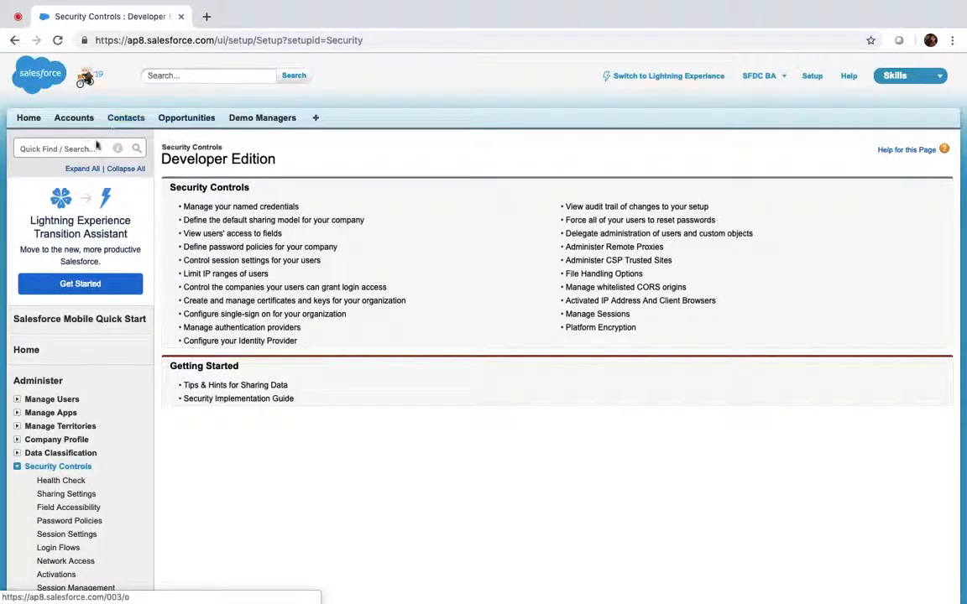
# Step: From the All Users list, log in as the Read Only user
pyautogui.click(79, 149)
pyautogui.write('user')
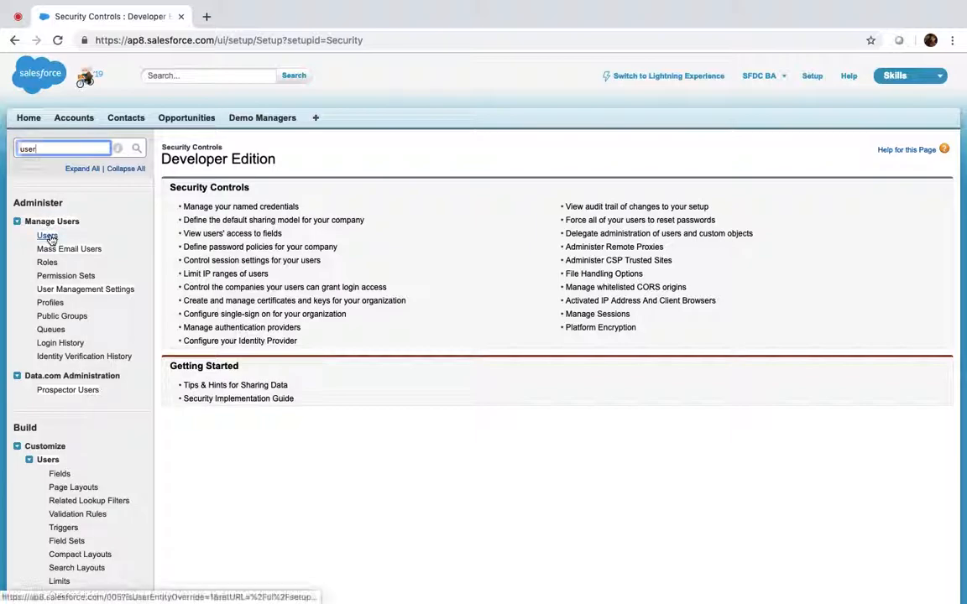
pyautogui.click(47, 235)
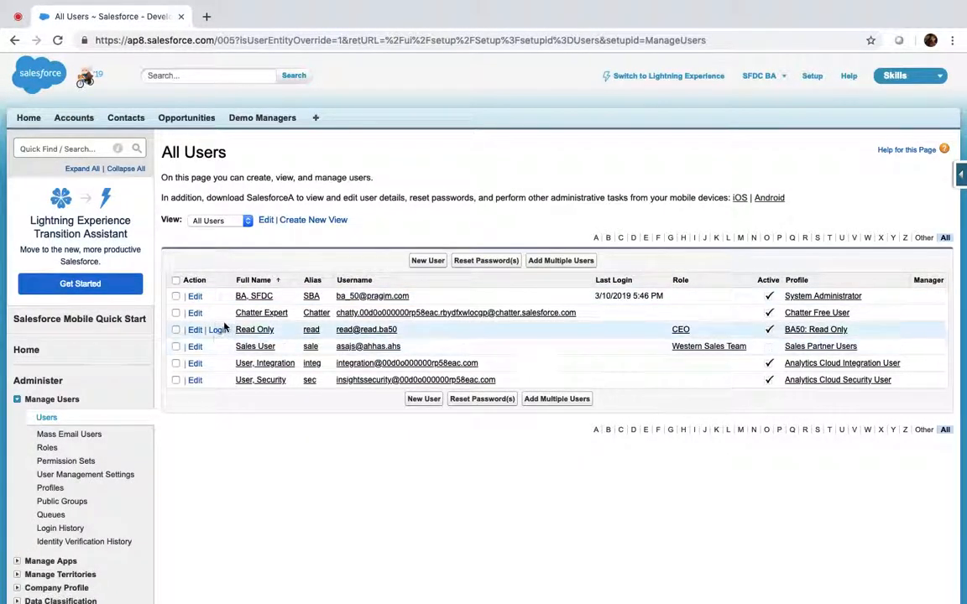
pyautogui.click(219, 330)
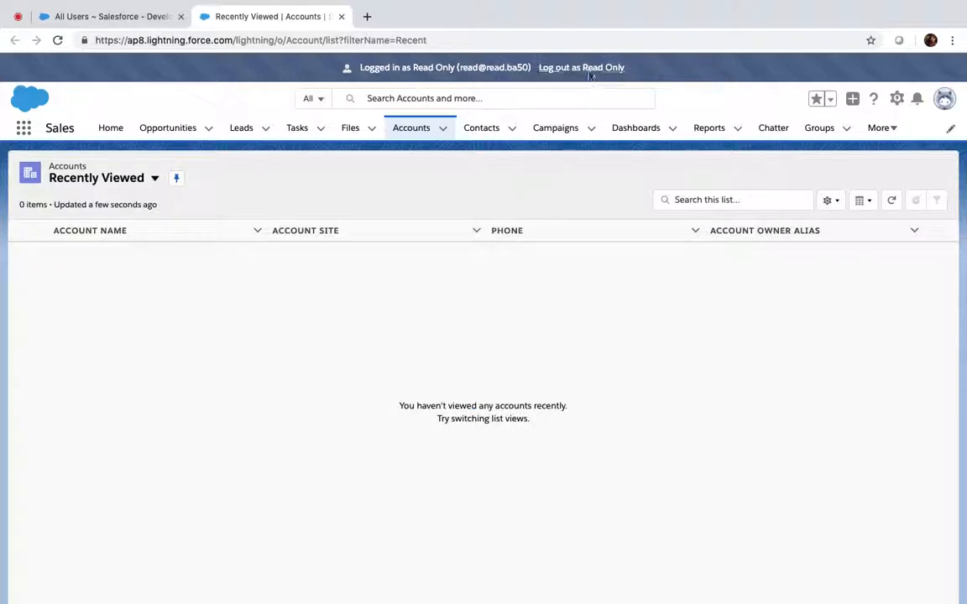
# Step: Log out, close the duplicate tab, log back in as Read Only, and show Accounts
pyautogui.click(581, 68)
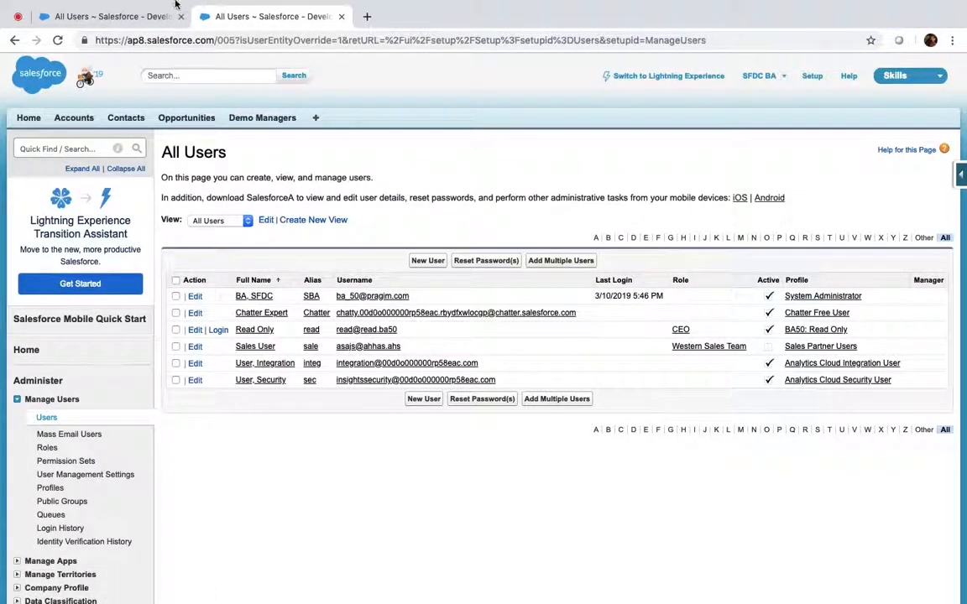
pyautogui.click(180, 17)
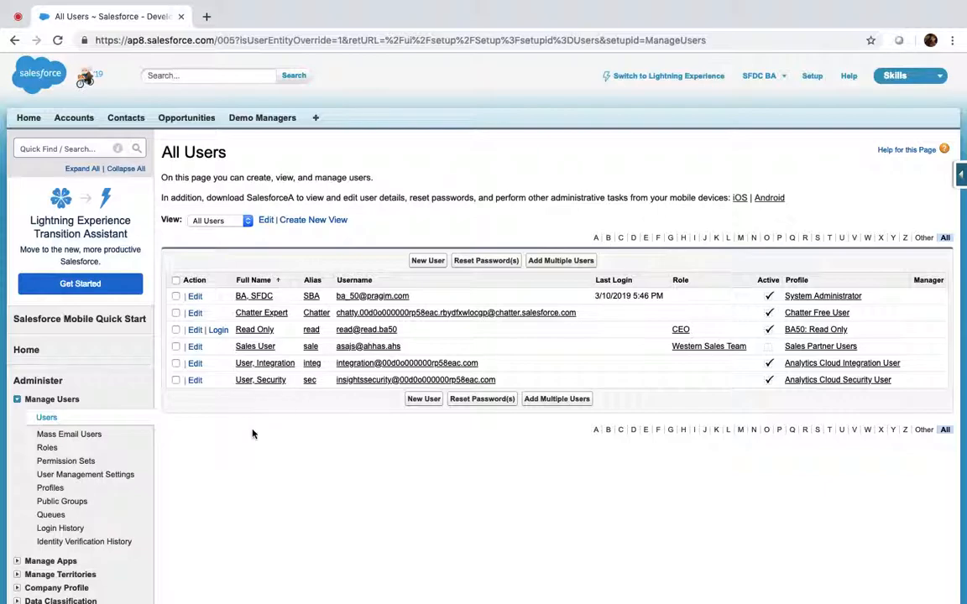
pyautogui.click(218, 332)
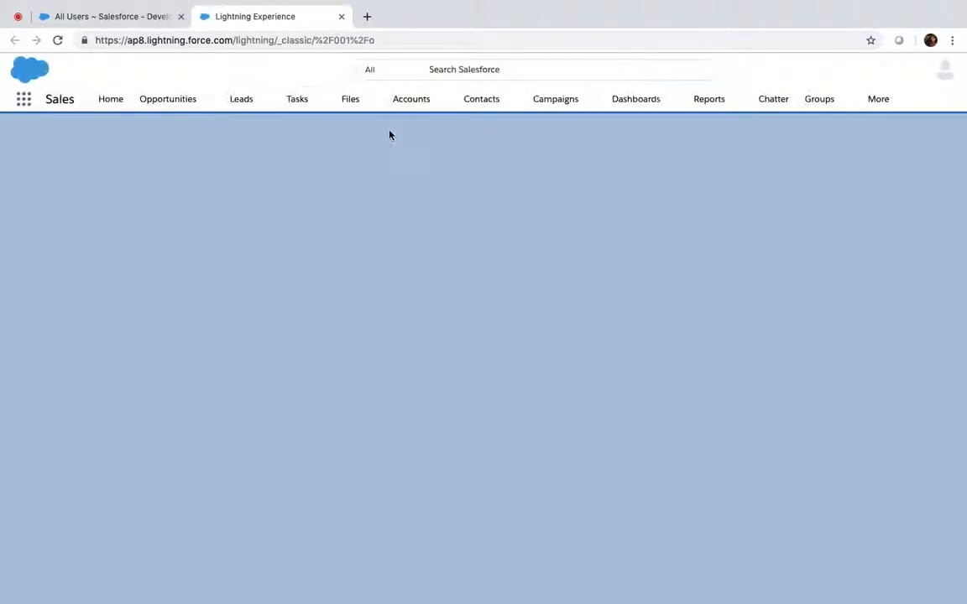
pyautogui.click(391, 132)
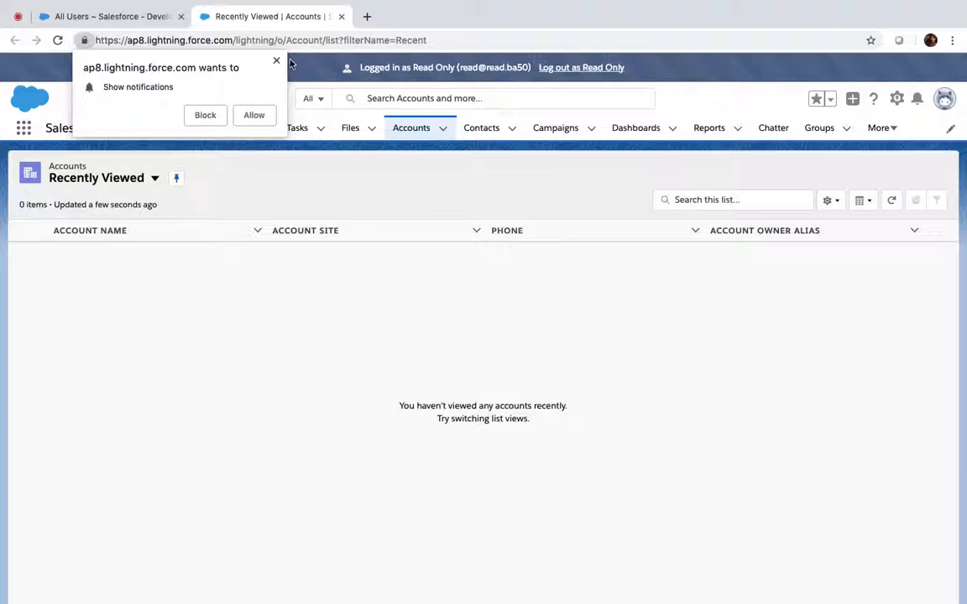
pyautogui.click(274, 62)
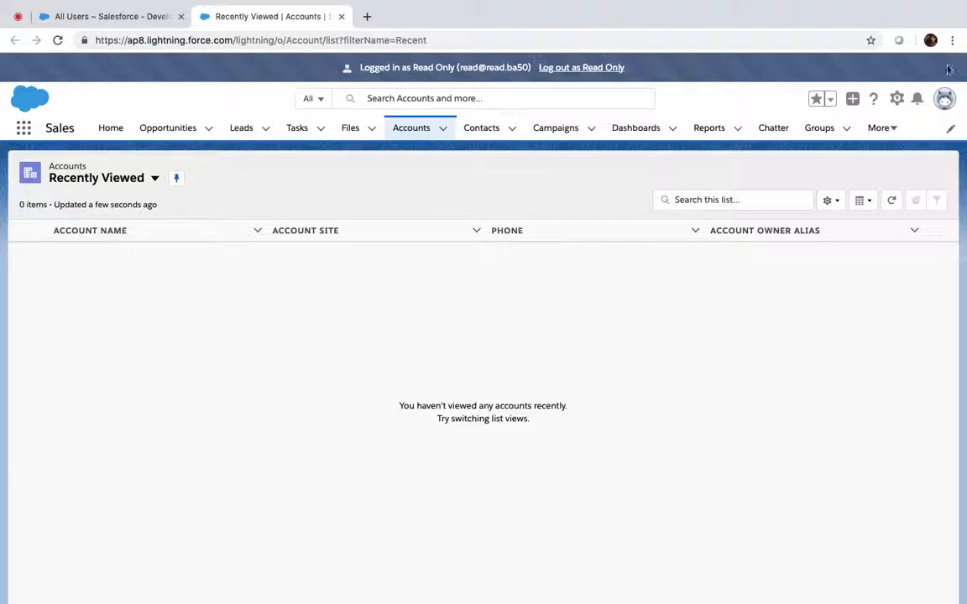
# Step: Switch the Read Only user to Salesforce Classic and list All Accounts
pyautogui.click(947, 99)
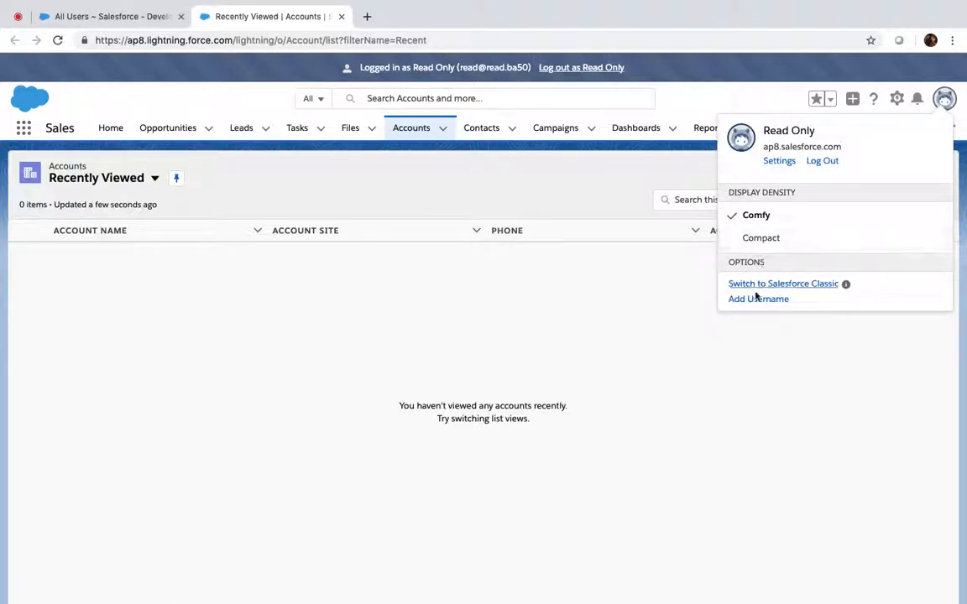
pyautogui.click(796, 287)
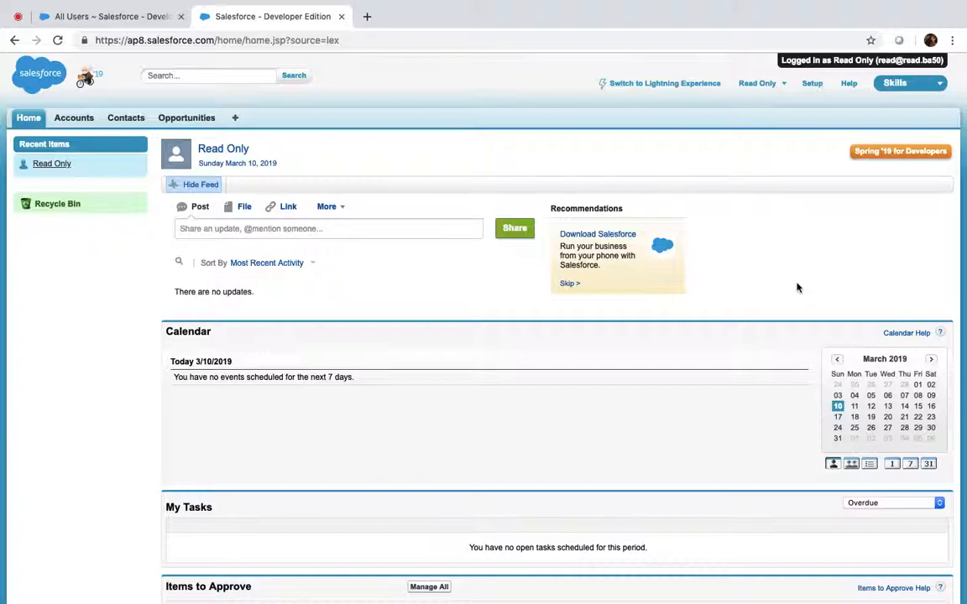
pyautogui.click(82, 120)
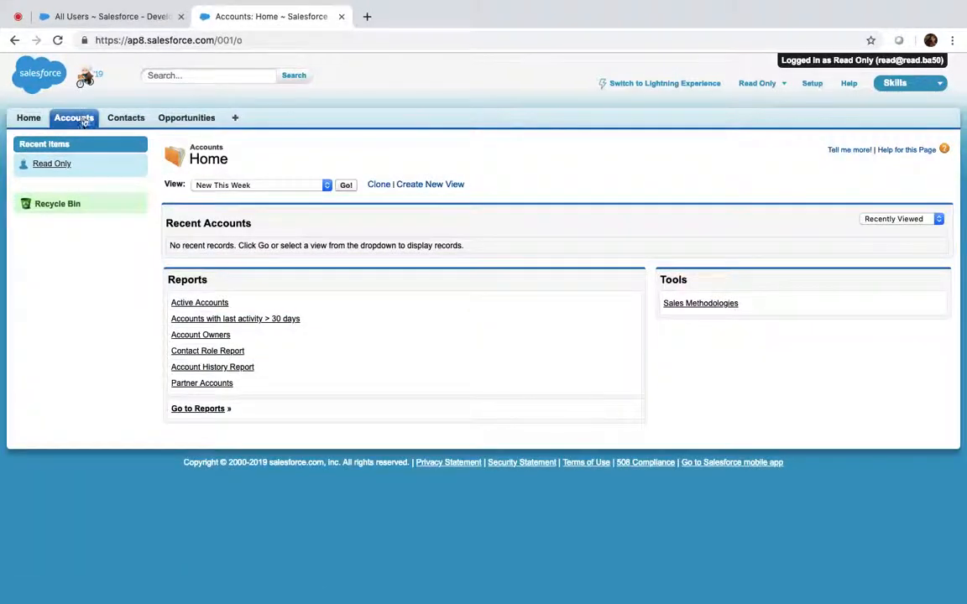
pyautogui.click(317, 186)
pyautogui.click(243, 152)
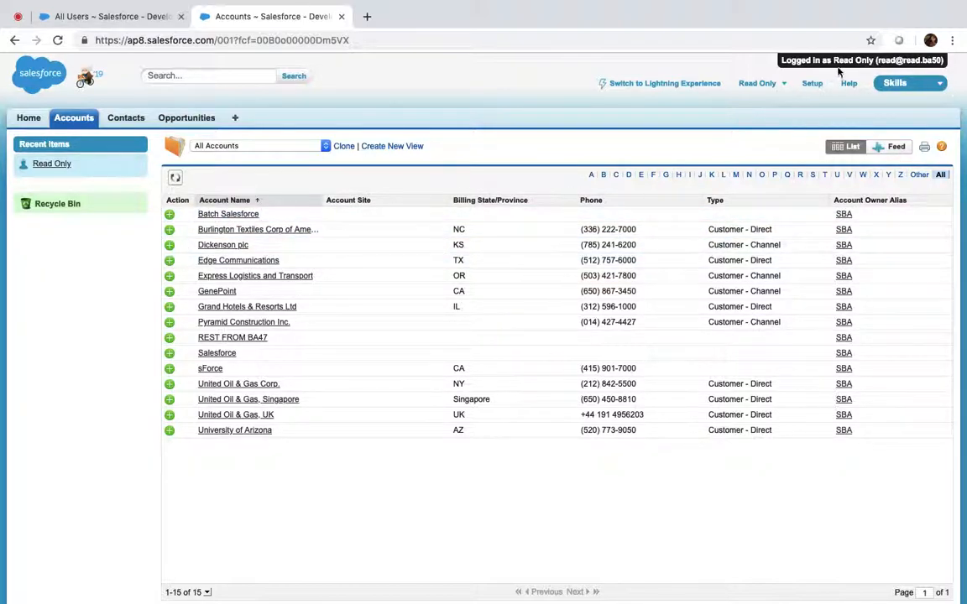
# Step: Log the Read Only user out and close the duplicate All Users tab
pyautogui.click(102, 12)
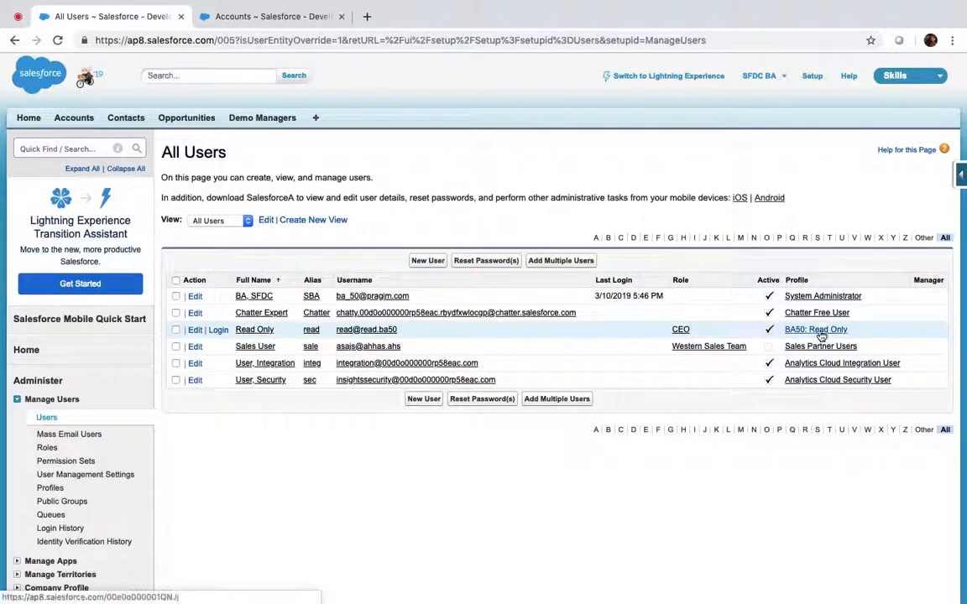
pyautogui.click(225, 15)
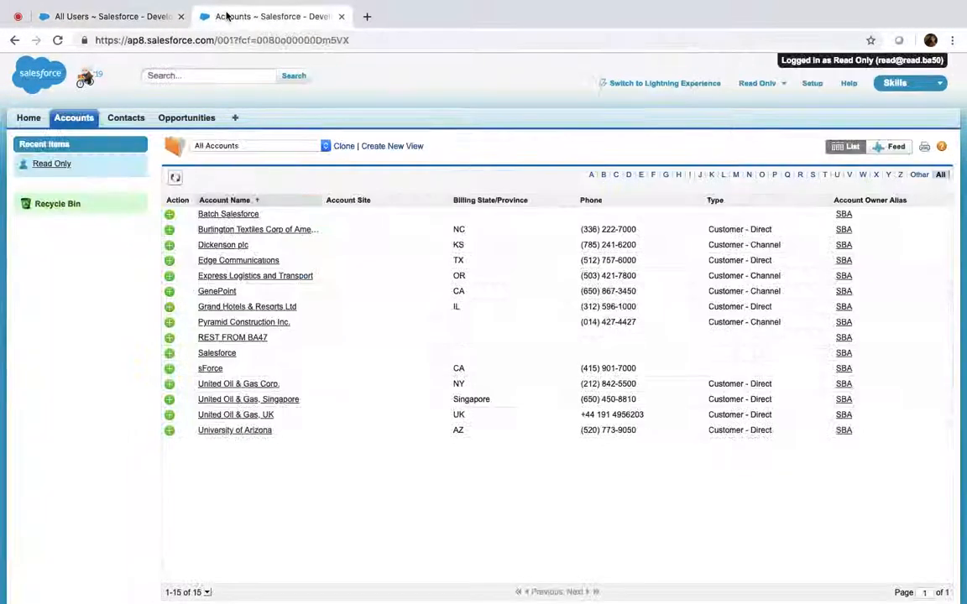
pyautogui.click(914, 89)
pyautogui.click(757, 83)
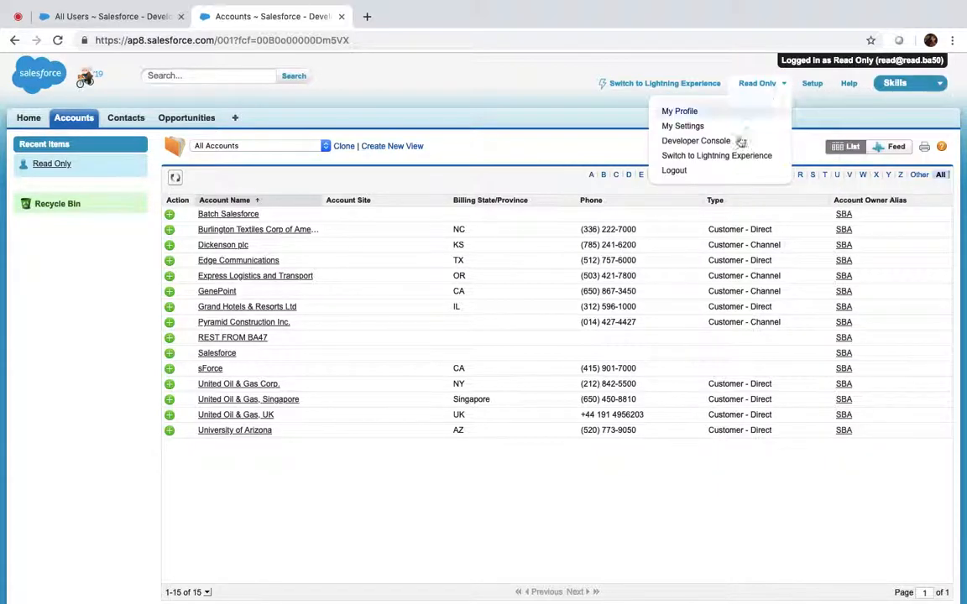
pyautogui.click(710, 173)
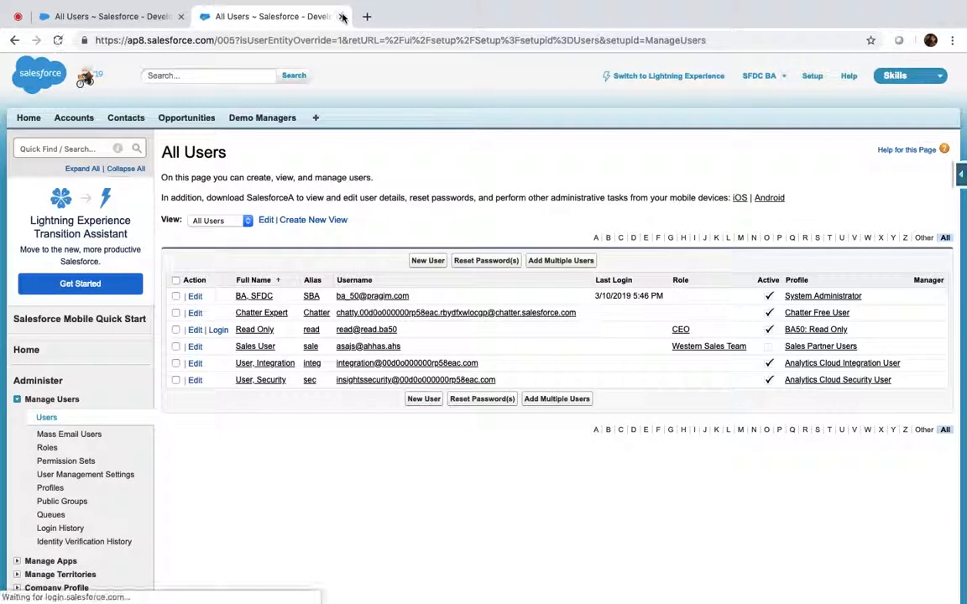
pyautogui.click(341, 16)
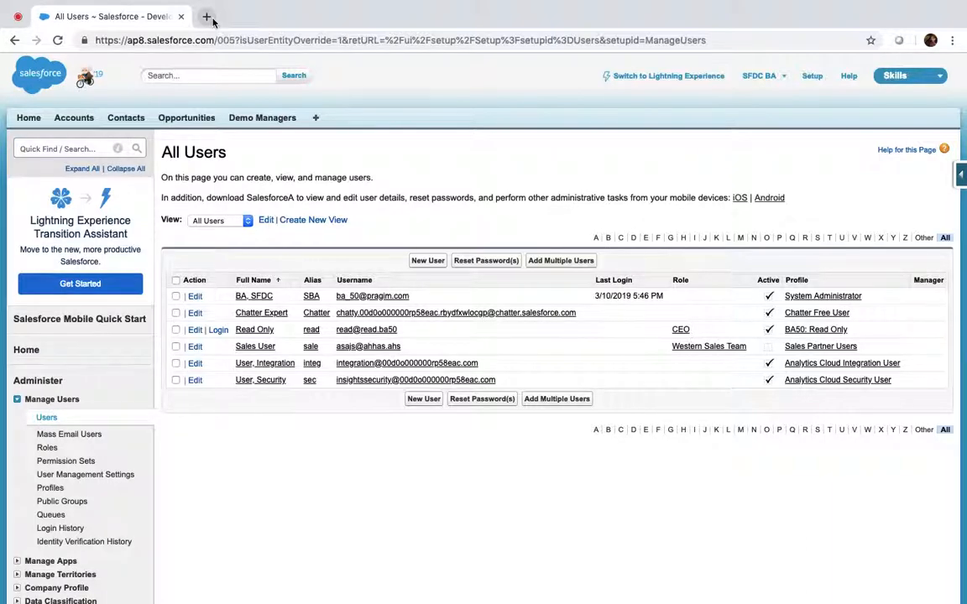
# Step: Find Permission Sets through Quick Find and start a New permission set
pyautogui.scroll(-3, 205, 414)
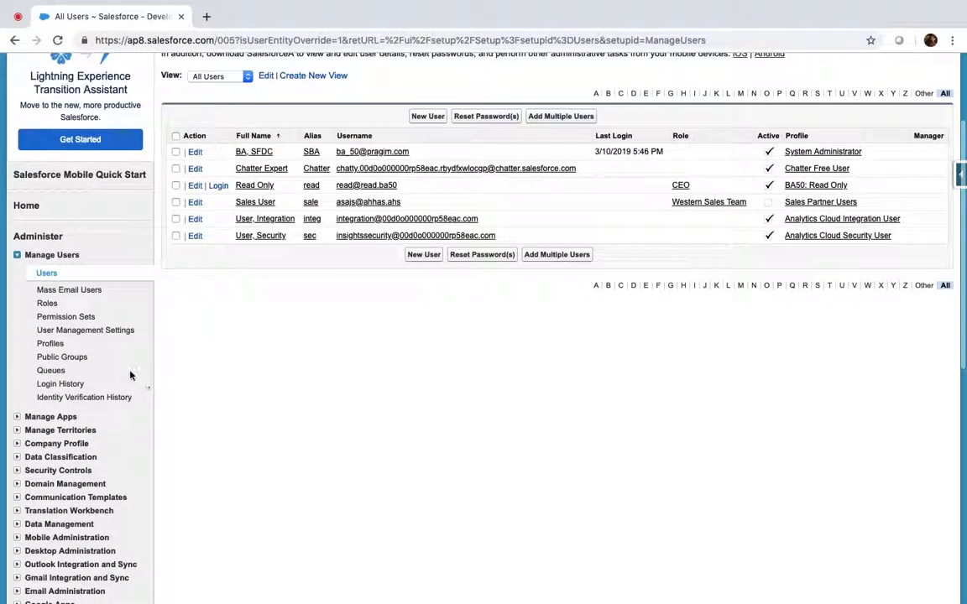
pyautogui.scroll(3, 67, 205)
pyautogui.click(63, 147)
pyautogui.write('psrmi')
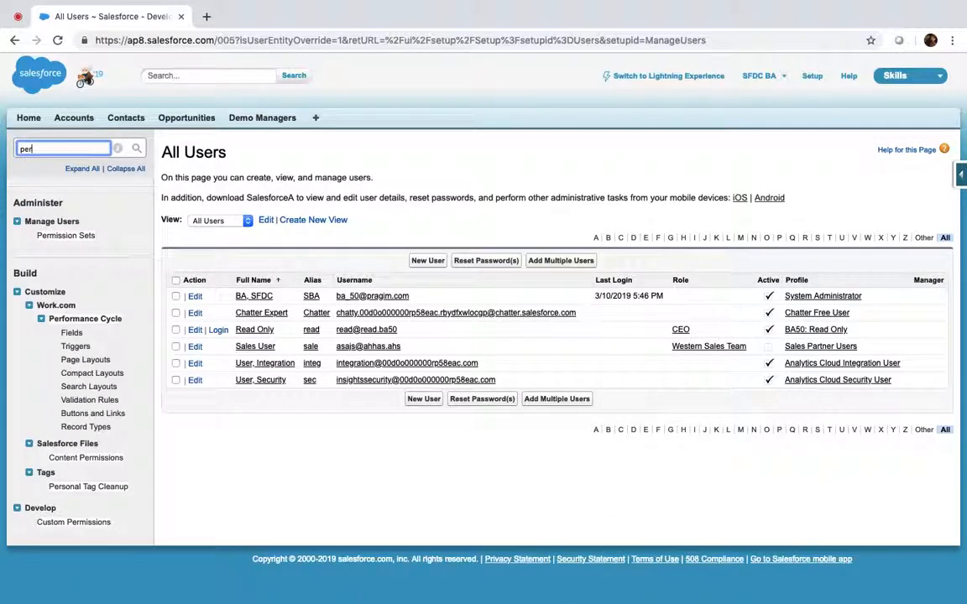
pyautogui.write('ss')
pyautogui.click(79, 238)
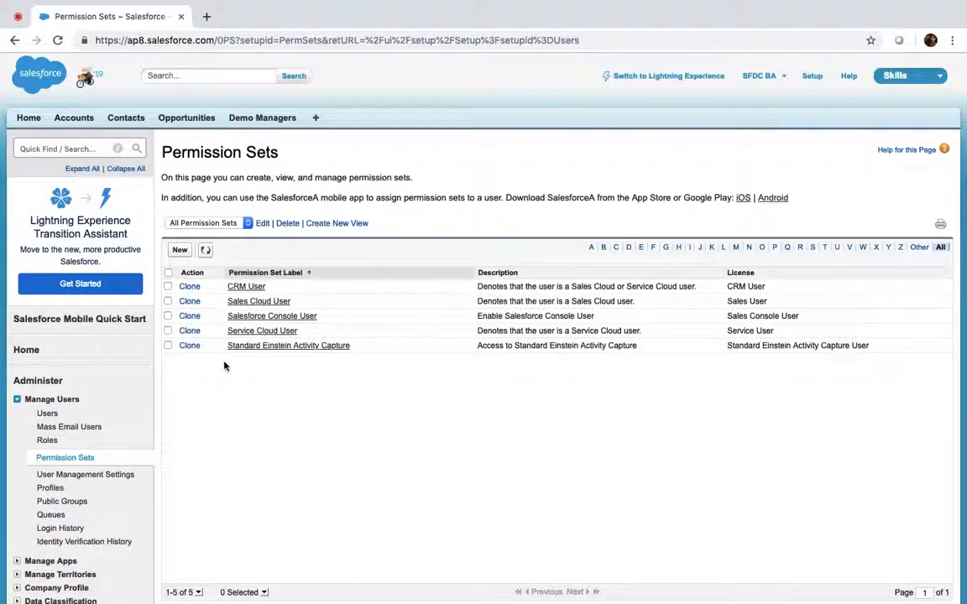
pyautogui.scroll(-3, 345, 309)
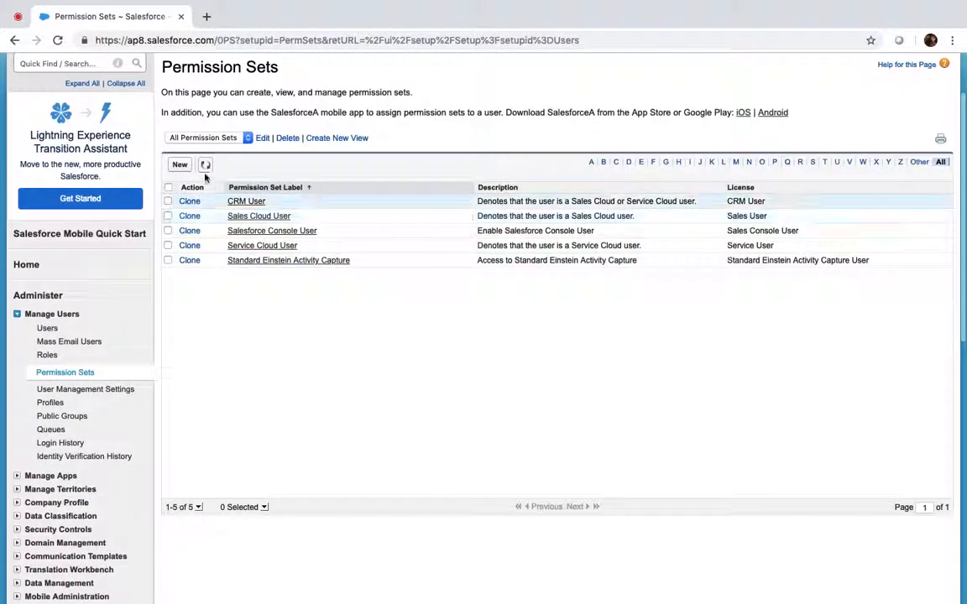
pyautogui.click(180, 166)
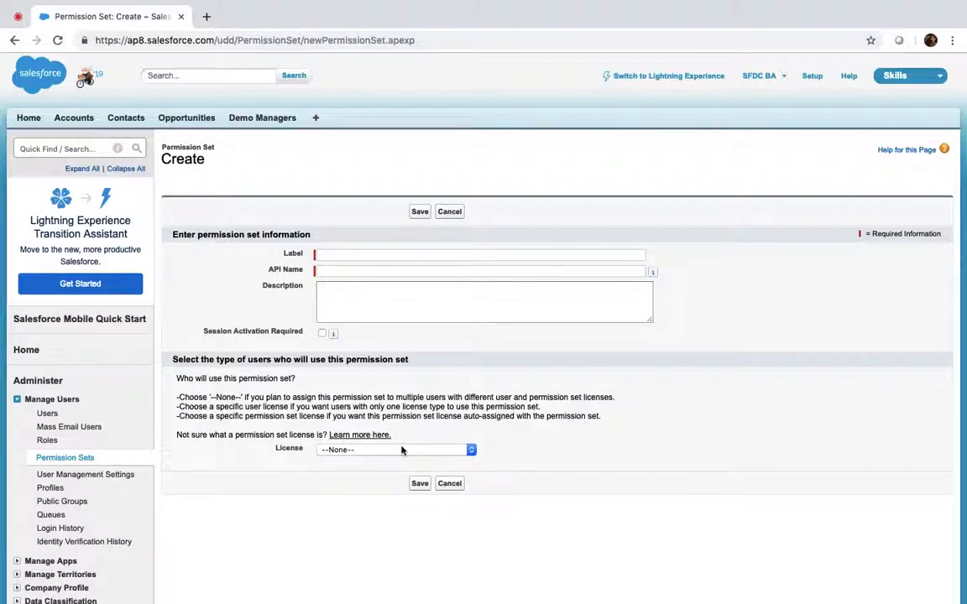
# Step: Try the Analytics Cloud Integration User licence, then revert the licence to None
pyautogui.click(368, 454)
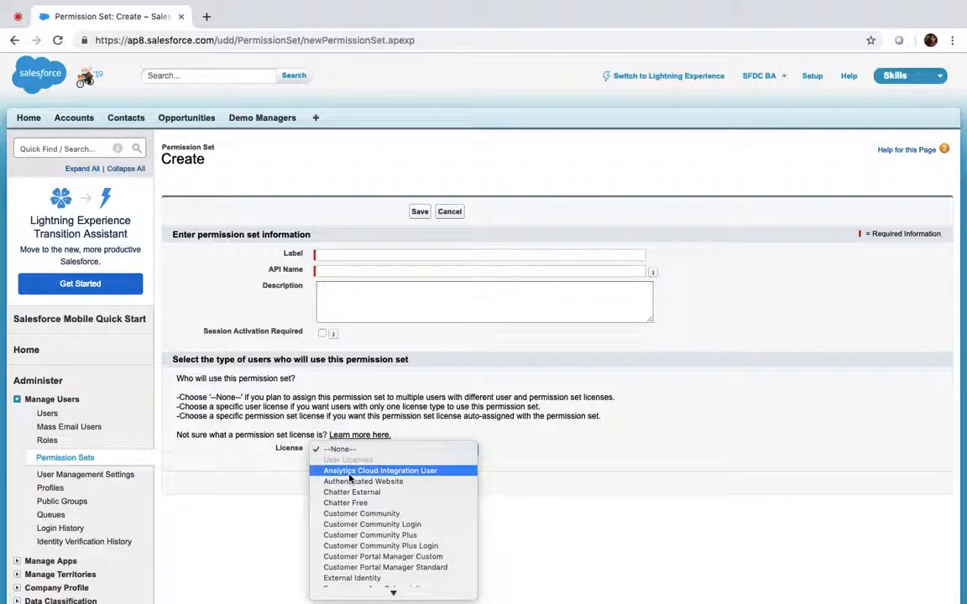
pyautogui.click(323, 468)
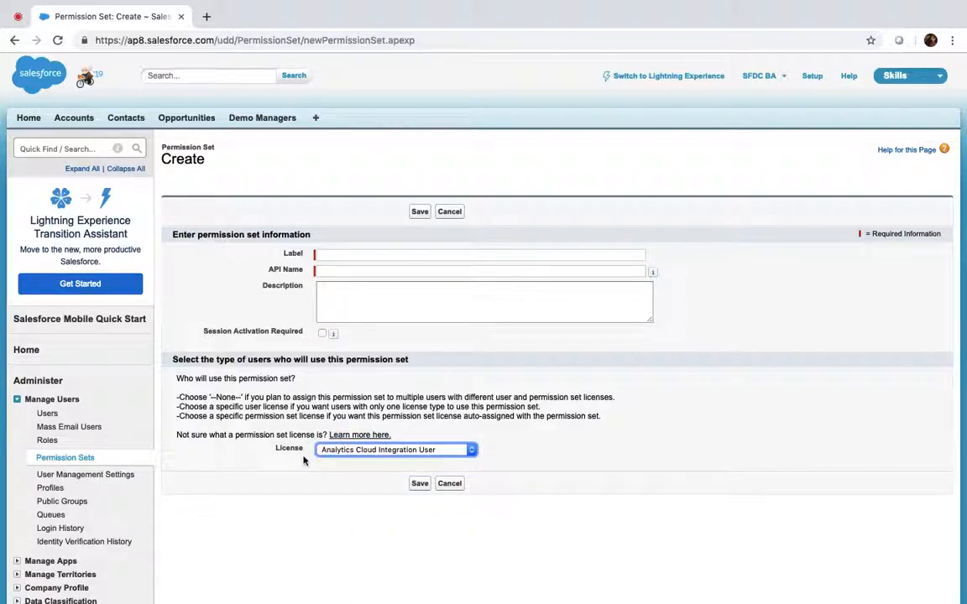
pyautogui.click(433, 454)
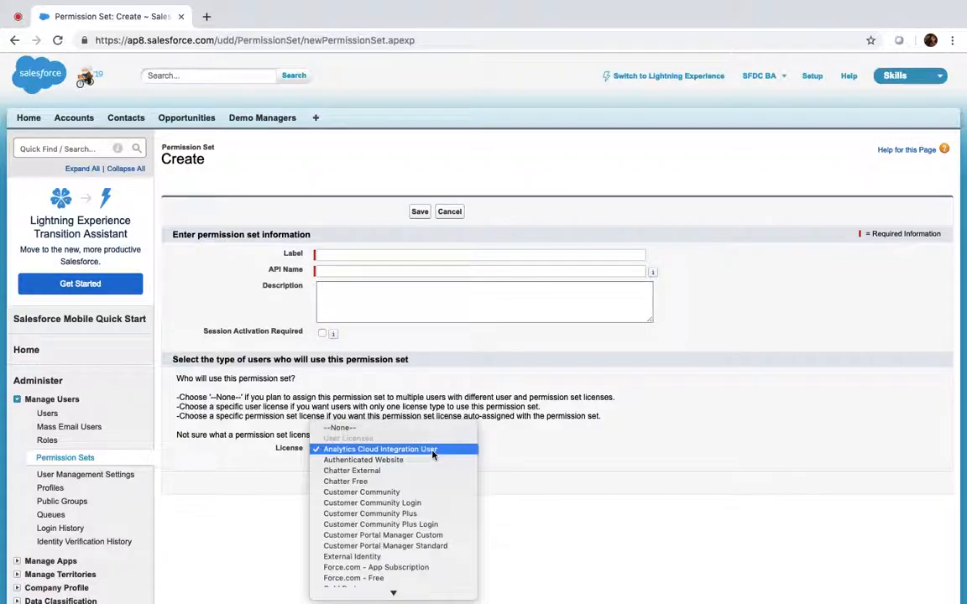
pyautogui.click(359, 430)
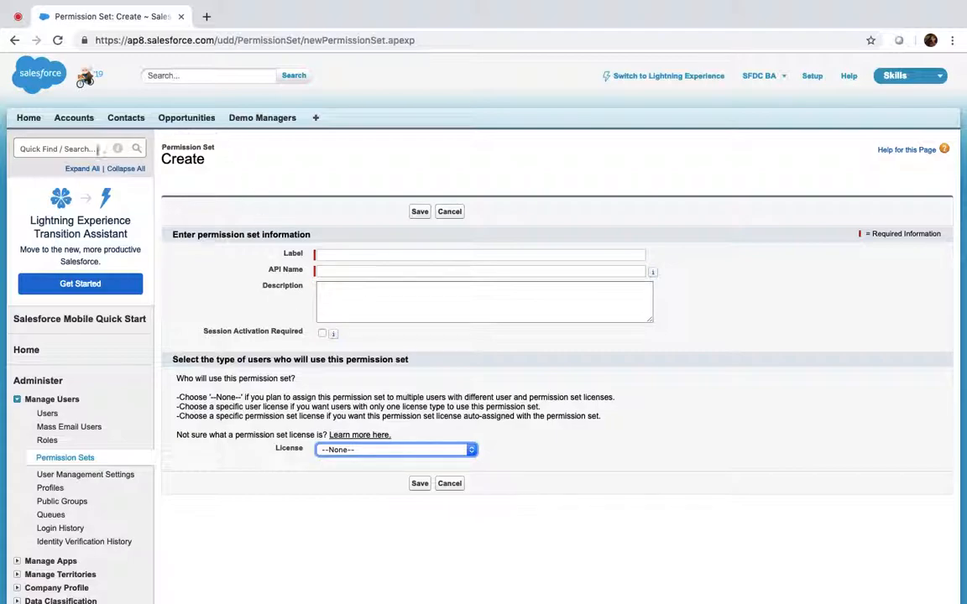
# Step: Check the Read Only user's details in a new All Users tab
pyautogui.keyDown('super'); pyautogui.click(43, 412); pyautogui.keyUp('super')
pyautogui.click(273, 16)
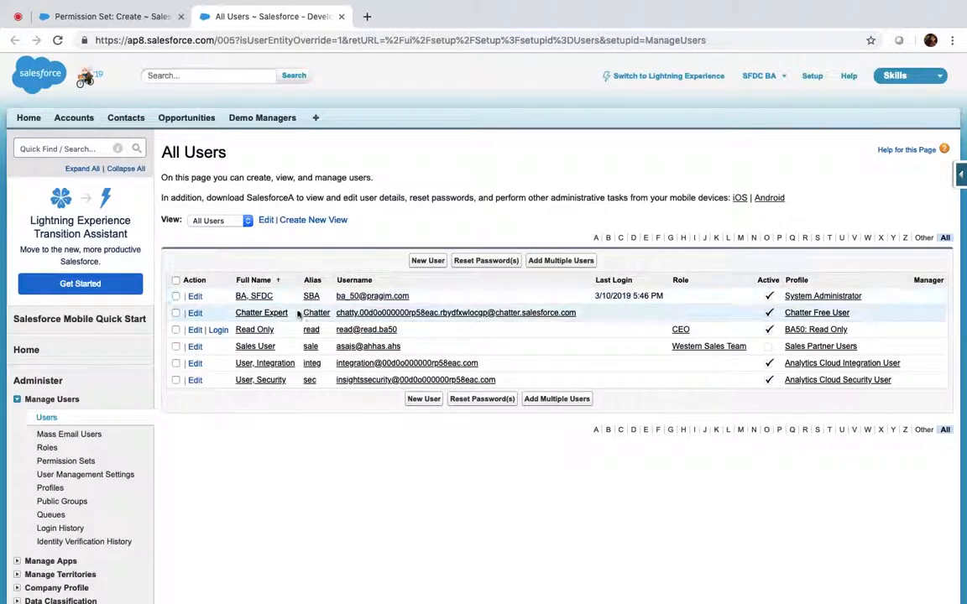
pyautogui.click(251, 332)
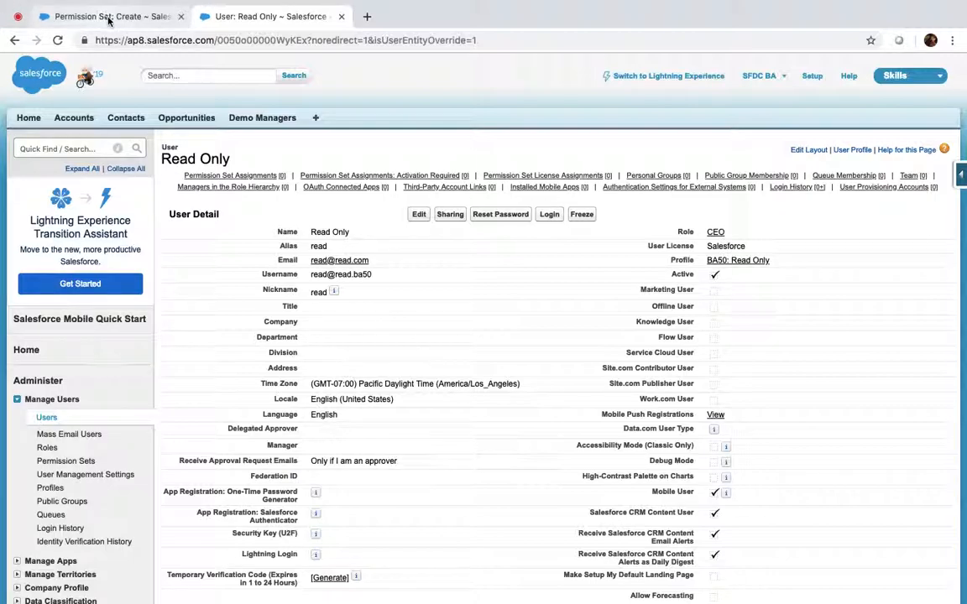
pyautogui.click(107, 16)
# Step: Try Chatter Free, recheck the Read Only user, then set the licence to --None--
pyautogui.click(376, 454)
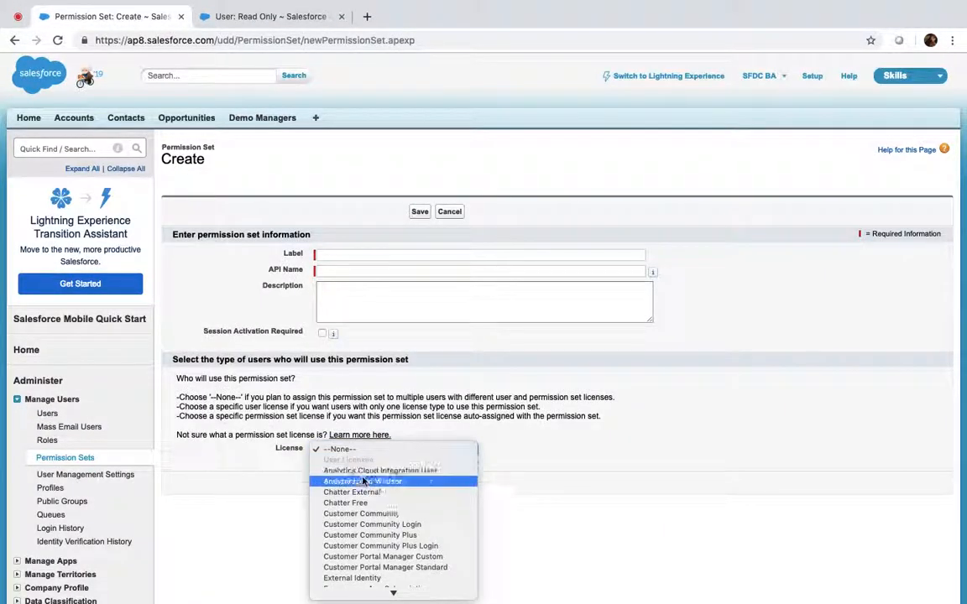
pyautogui.click(370, 503)
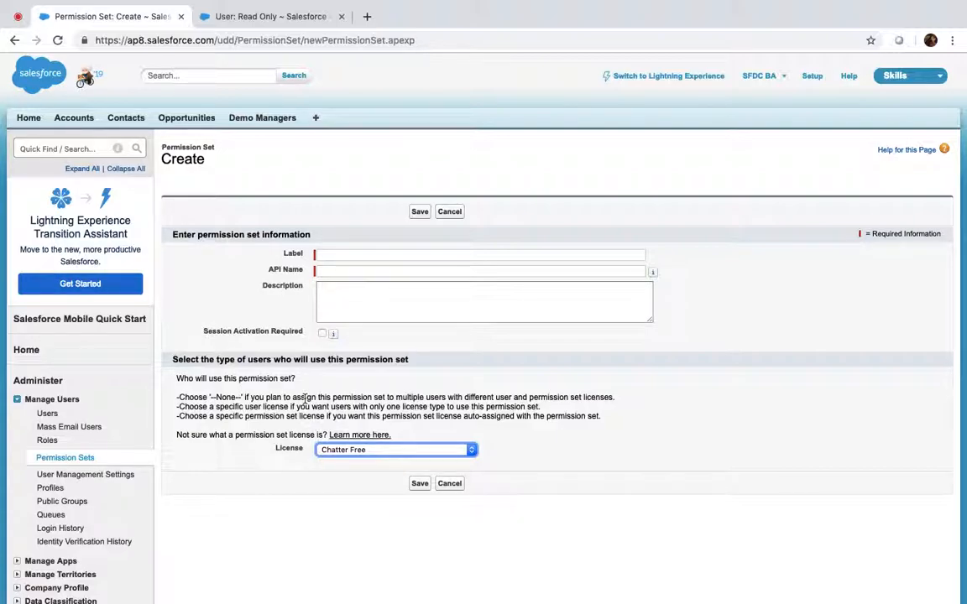
pyautogui.click(258, 16)
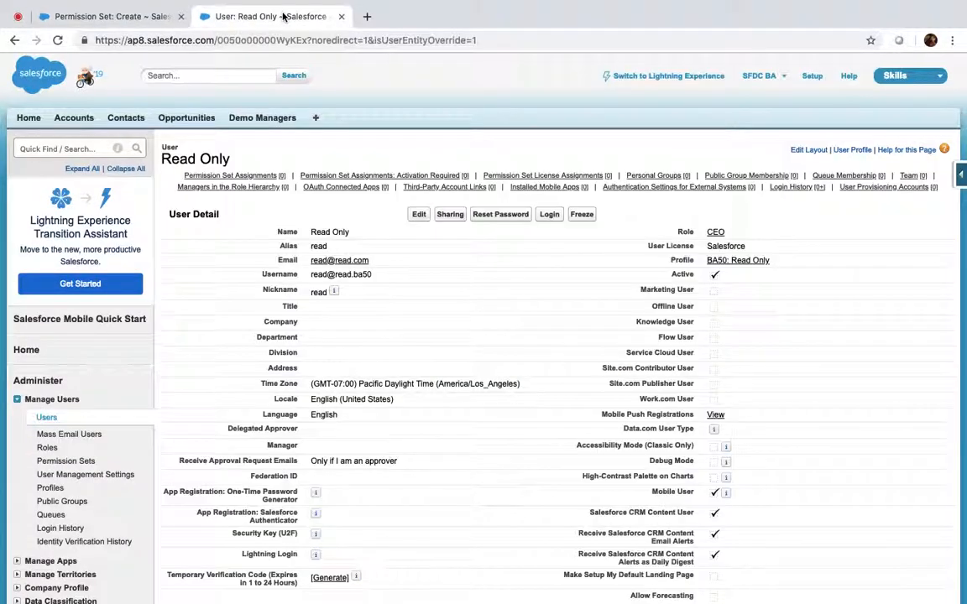
pyautogui.click(113, 14)
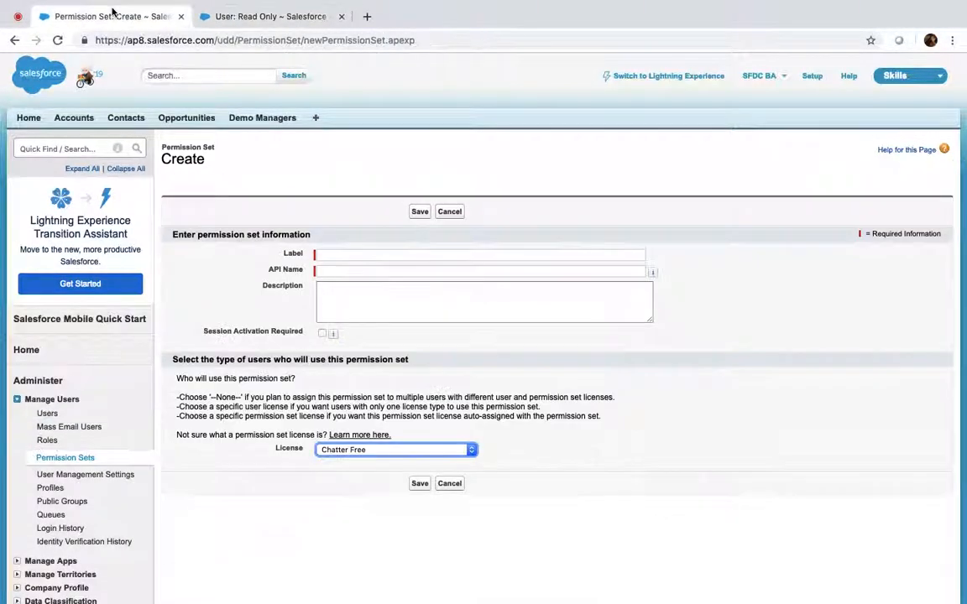
pyautogui.click(377, 451)
pyautogui.click(346, 400)
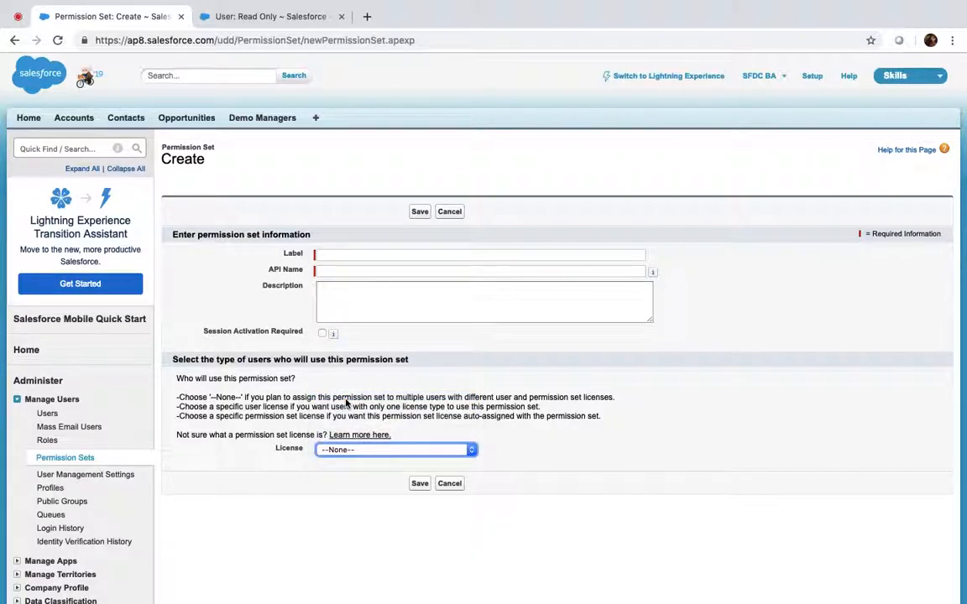
# Step: Label the permission set 'Account Create Access', letting API name Account_Create_Access auto-fill, and save
pyautogui.click(349, 254)
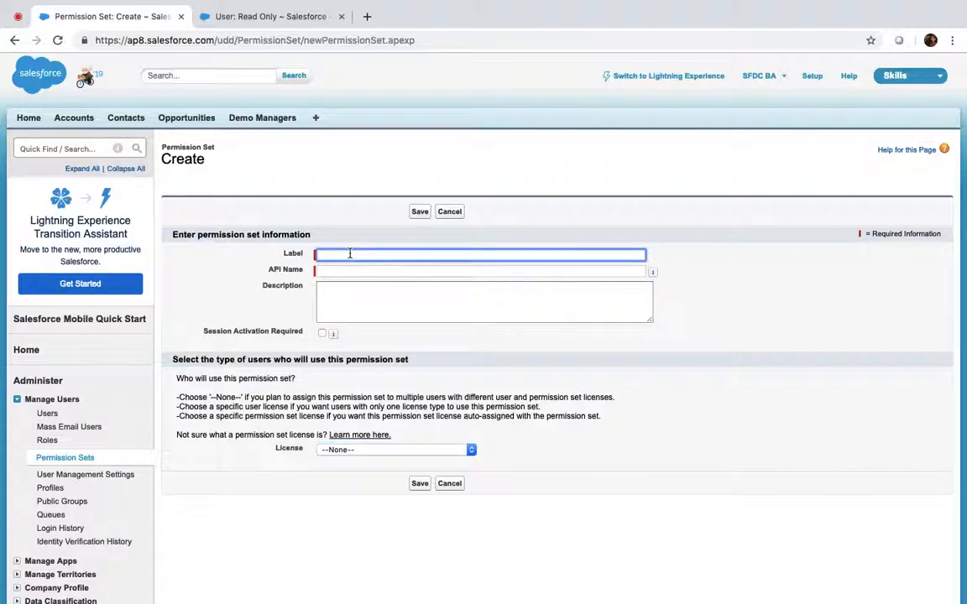
pyautogui.write('Account Ed')
pyautogui.write(' Access')
pyautogui.press('Tab')
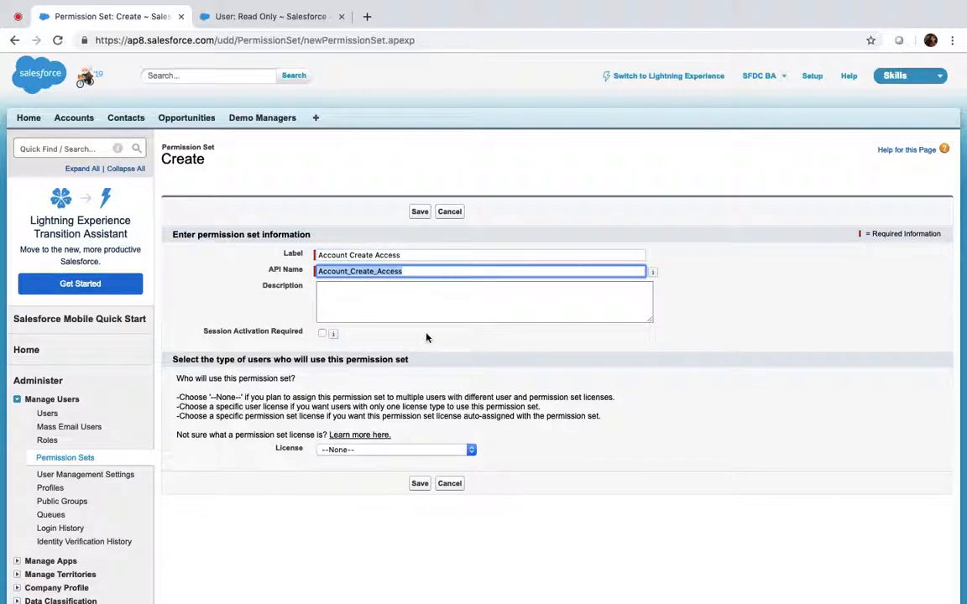
pyautogui.click(419, 483)
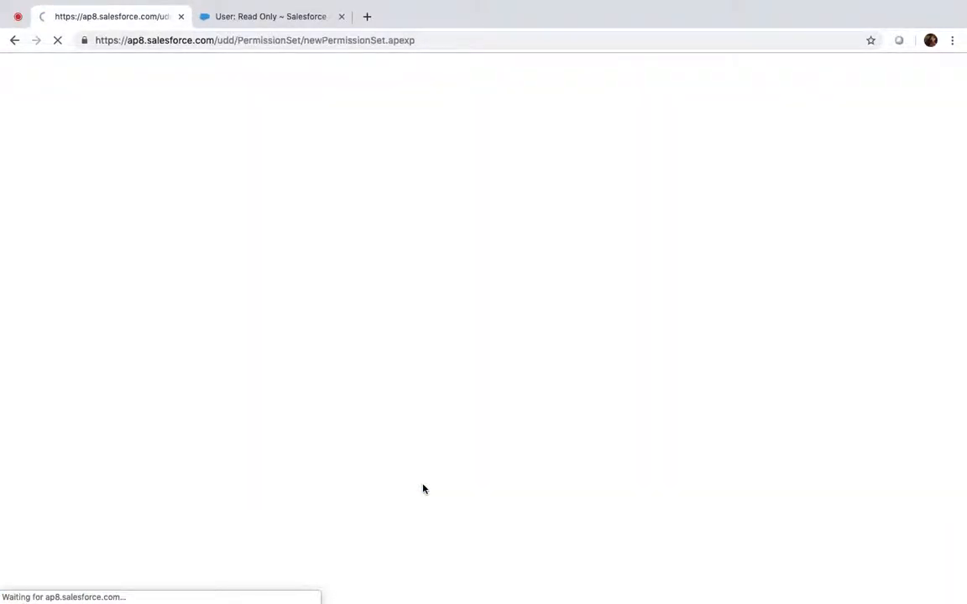
pyautogui.scroll(-1, 423, 488)
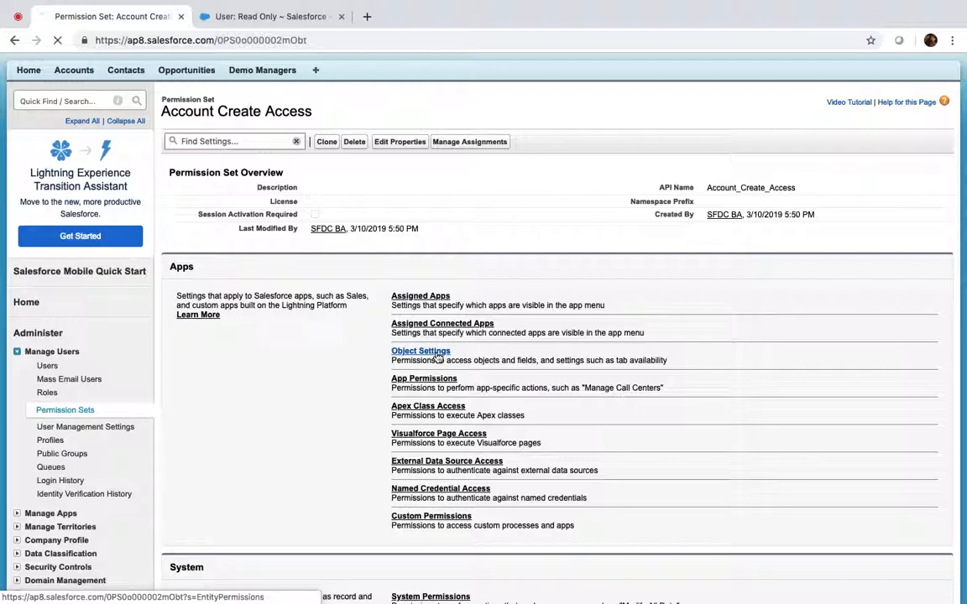
# Step: In Object Settings, tick Read and Create for Accounts and save
pyautogui.click(438, 357)
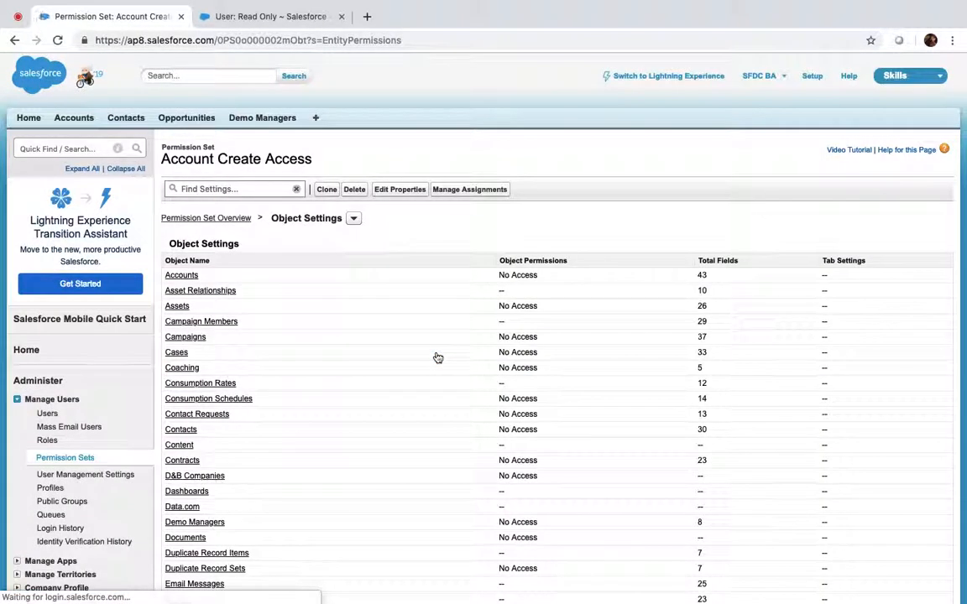
pyautogui.click(178, 279)
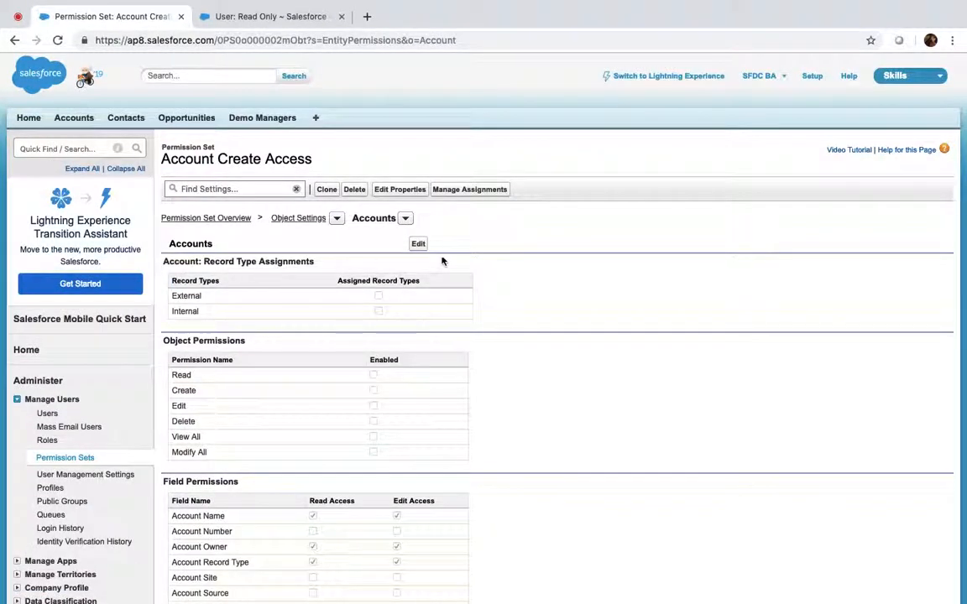
pyautogui.click(419, 245)
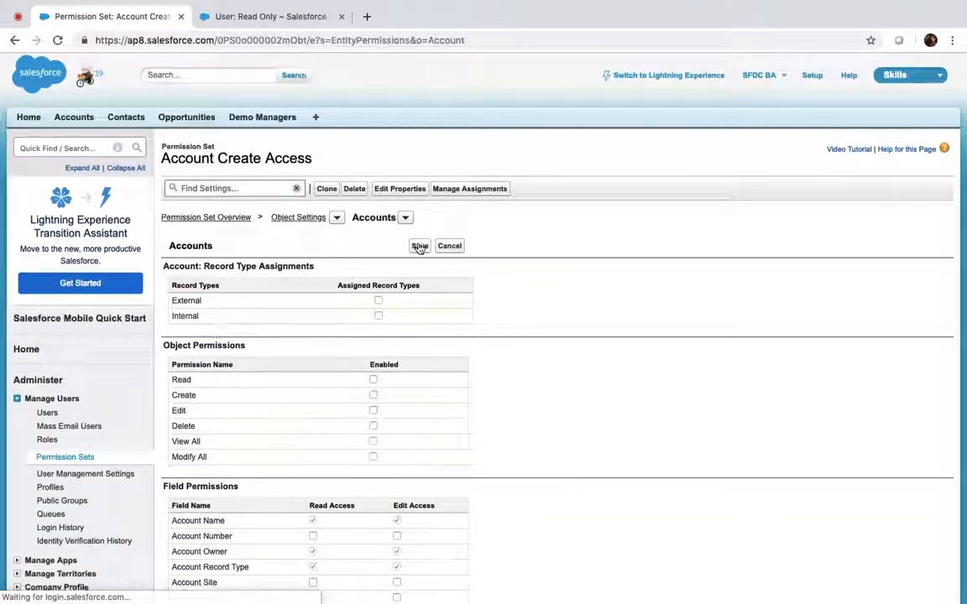
pyautogui.scroll(-2, 419, 248)
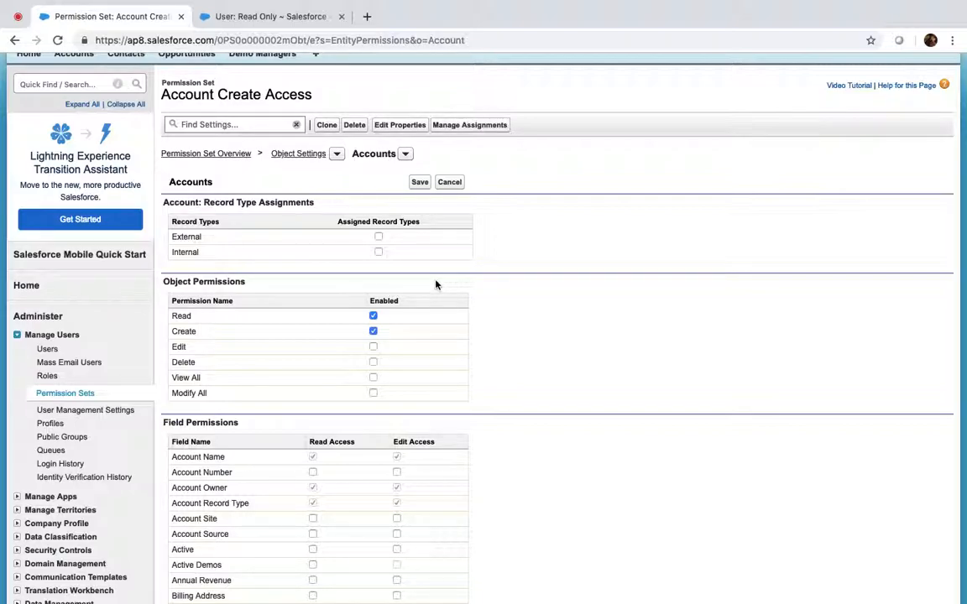
pyautogui.click(420, 183)
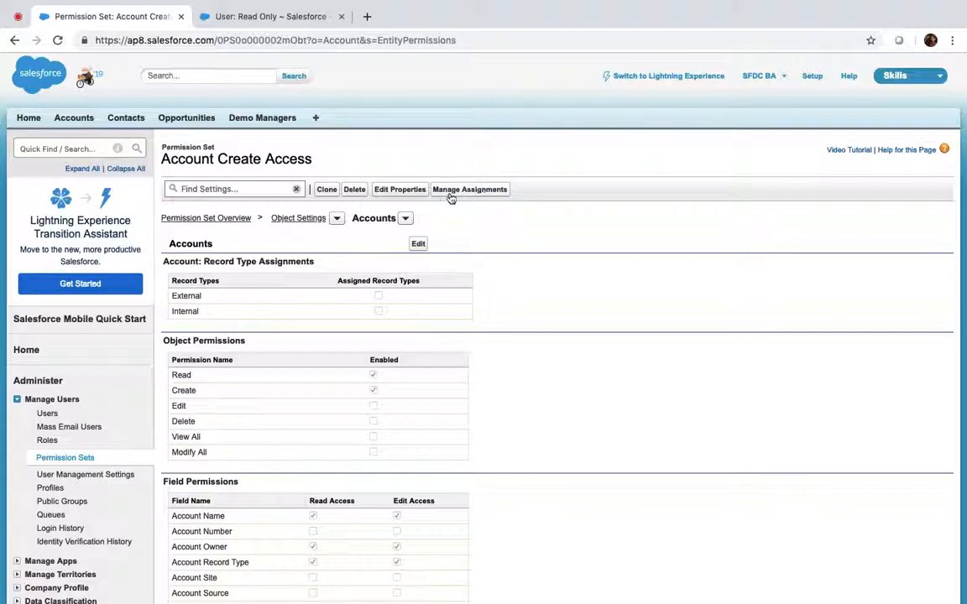
# Step: Add the Read Only user under Manage Assignments, then go to that user's detail page
pyautogui.click(473, 192)
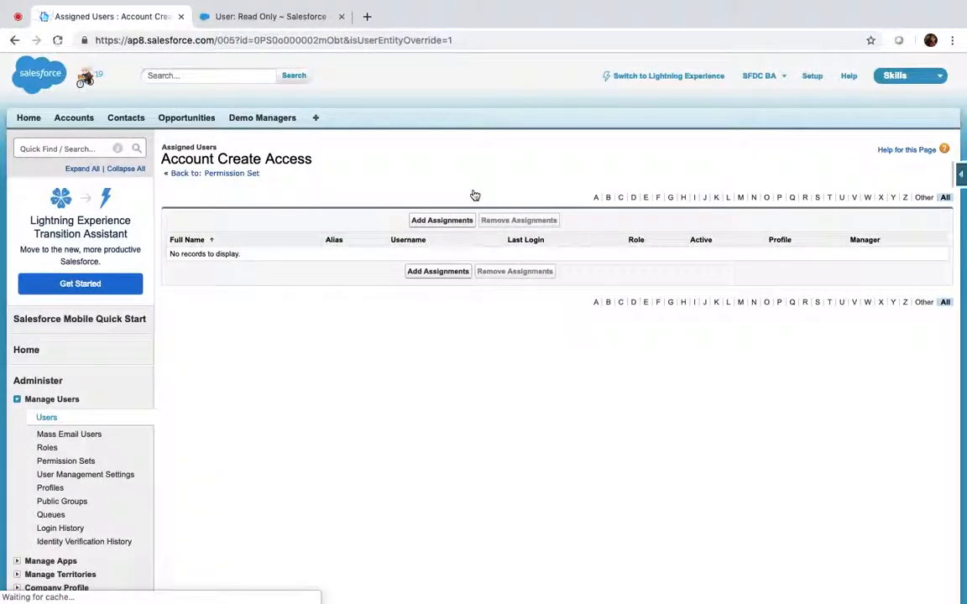
pyautogui.click(447, 223)
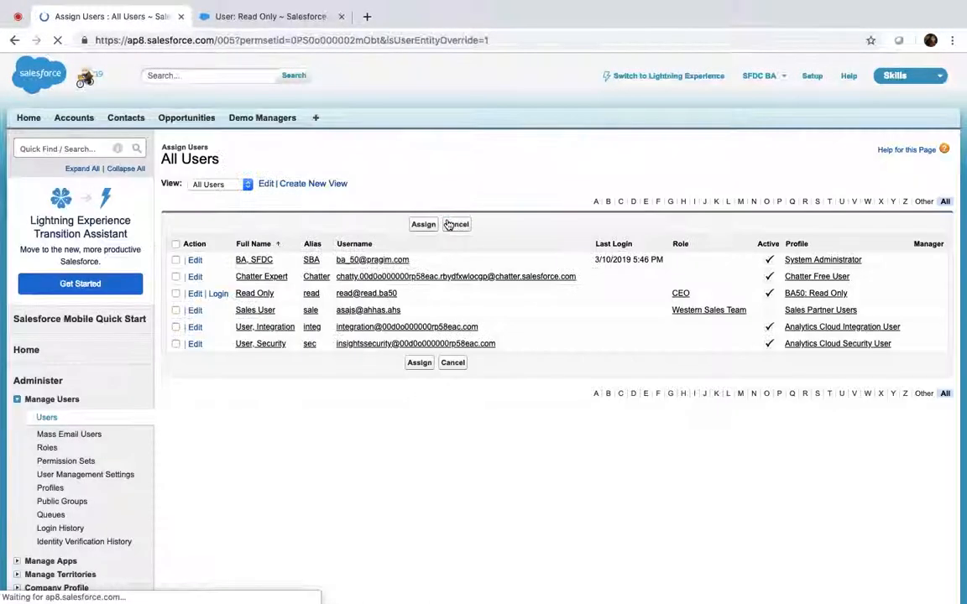
pyautogui.click(175, 293)
pyautogui.click(423, 224)
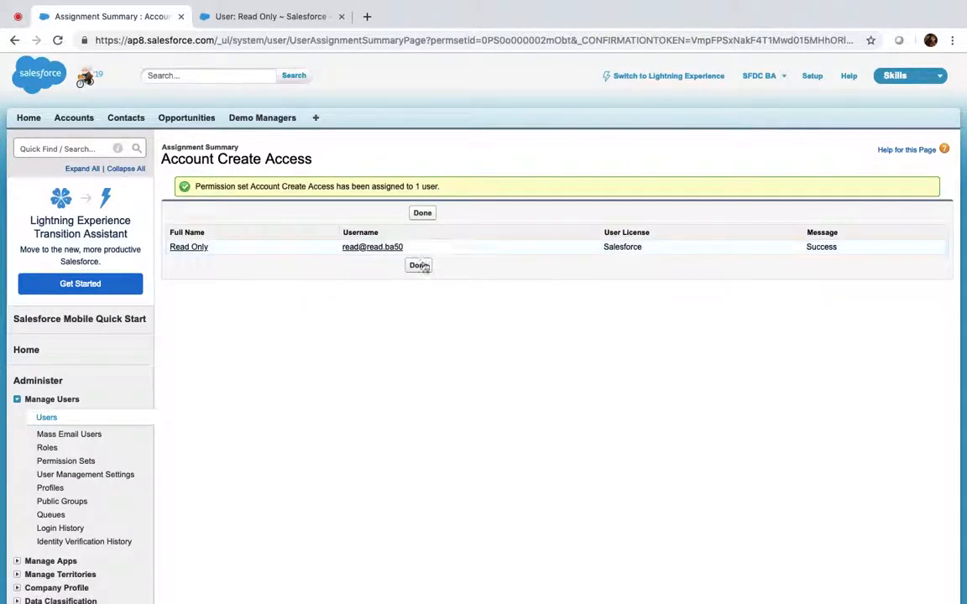
pyautogui.click(416, 265)
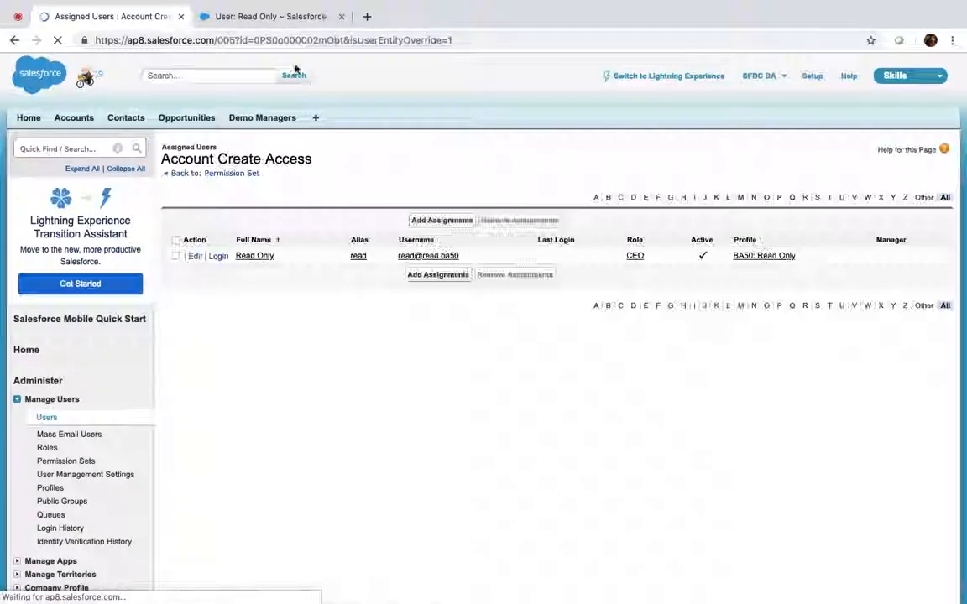
pyautogui.click(256, 19)
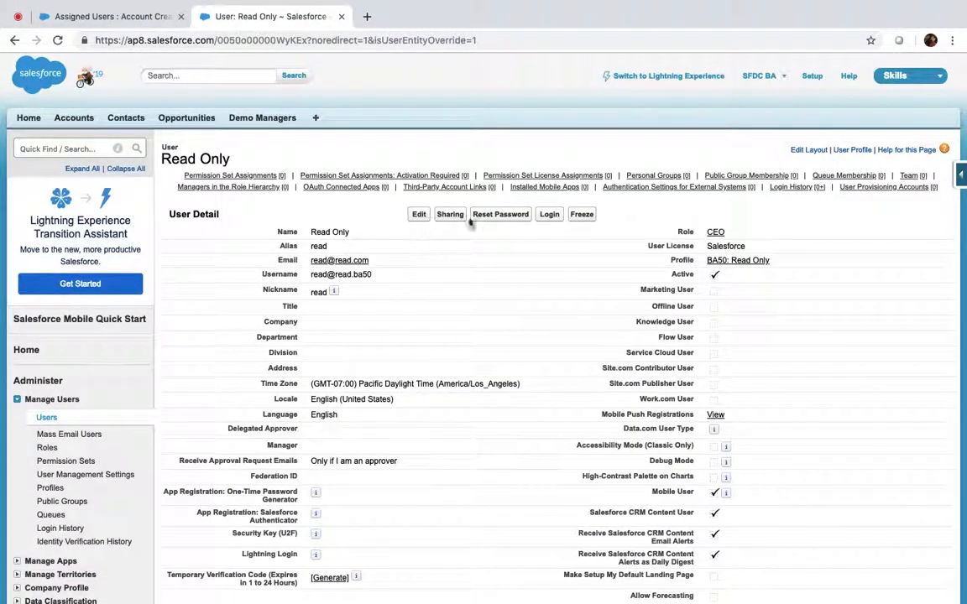
# Step: Log in as the Read Only user and start a new account to view record types
pyautogui.click(552, 215)
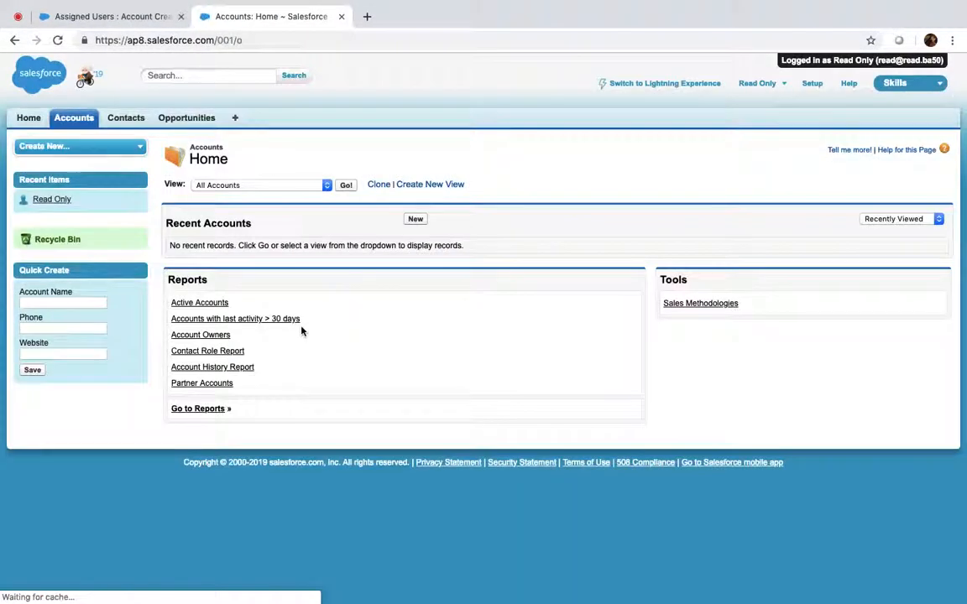
pyautogui.click(415, 220)
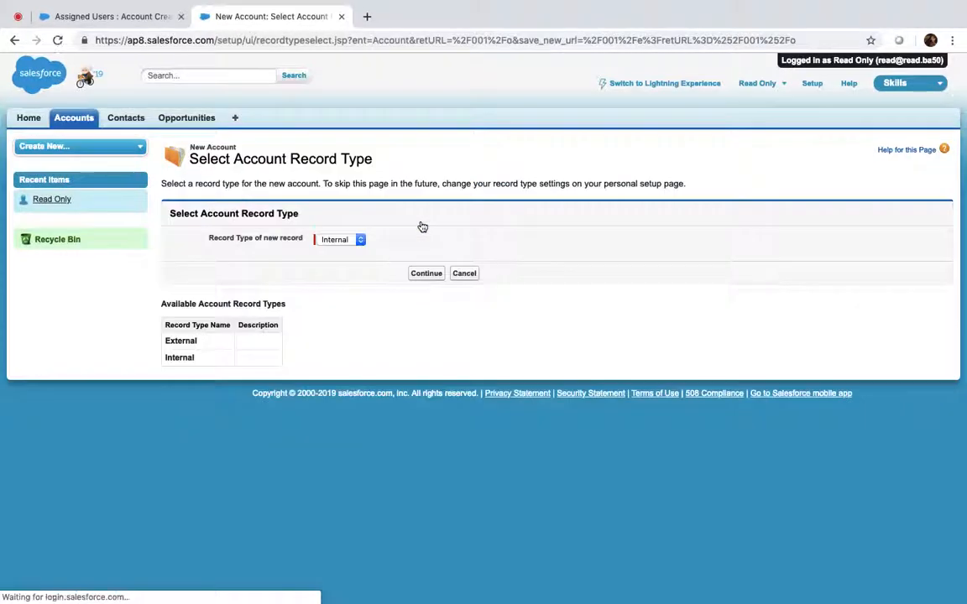
pyautogui.click(787, 86)
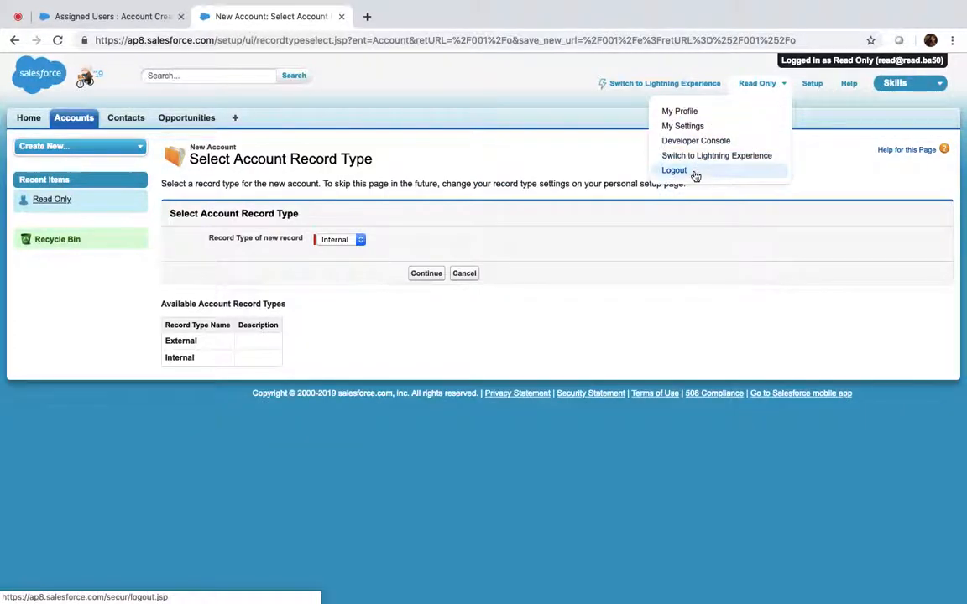
pyautogui.click(359, 243)
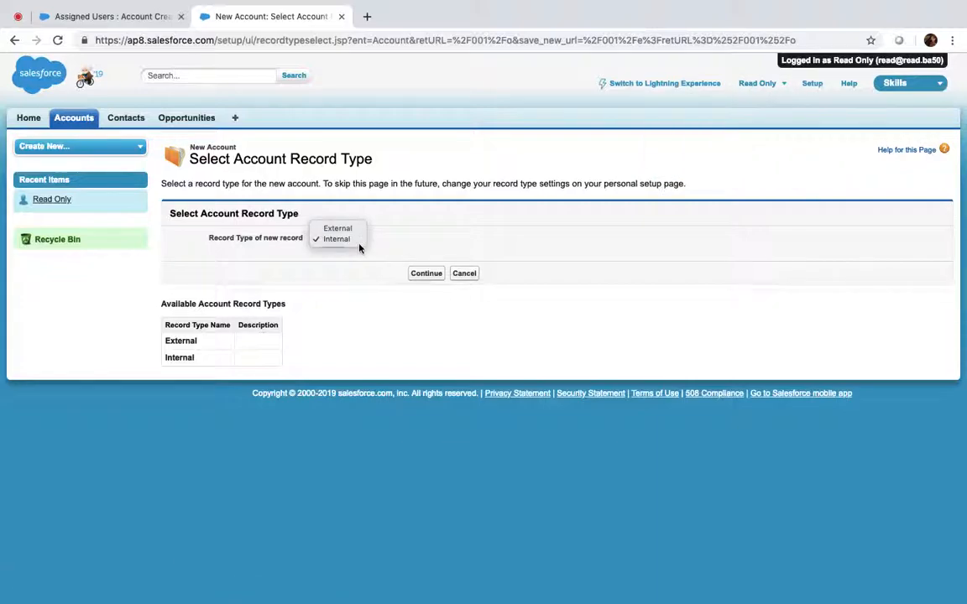
# Step: Log out, log back in as Read Only, and reach the External/Internal record type choice
pyautogui.doubleClick(785, 86)
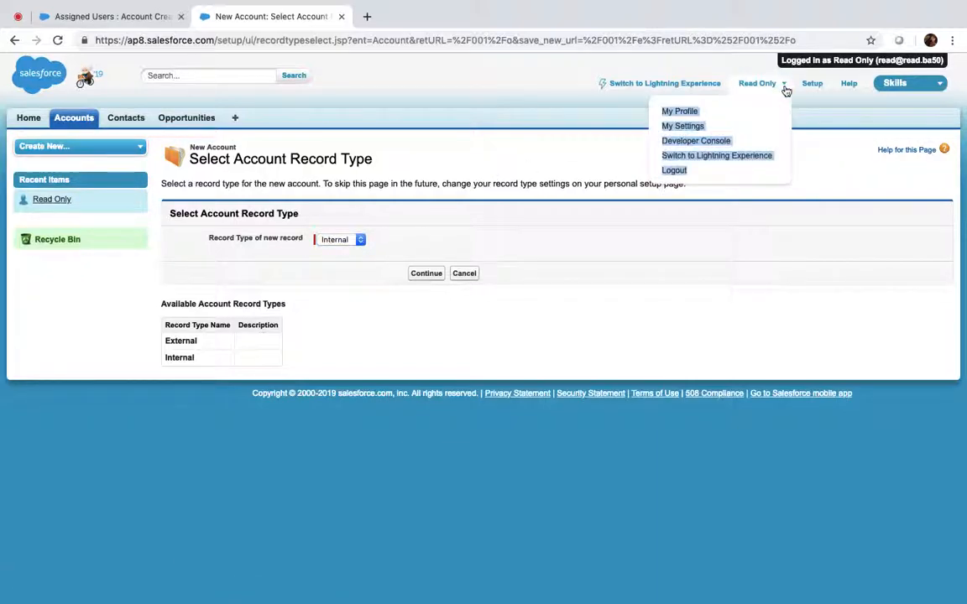
pyautogui.click(676, 171)
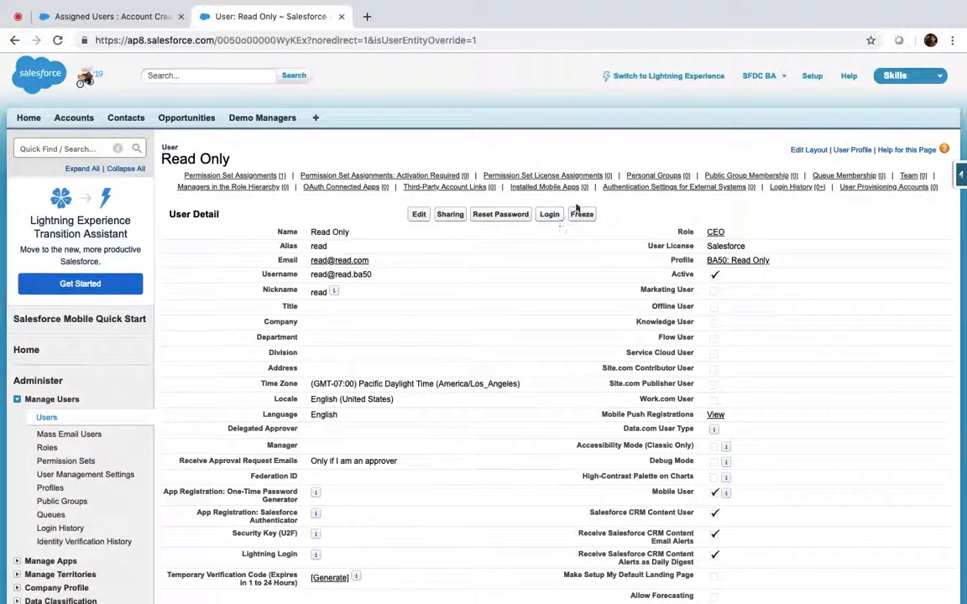
pyautogui.click(550, 214)
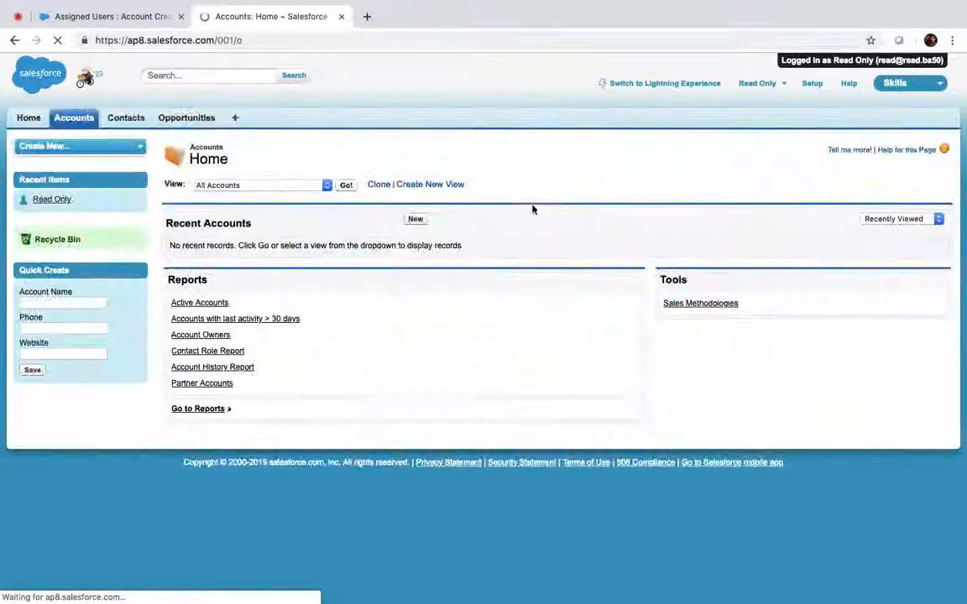
pyautogui.click(416, 220)
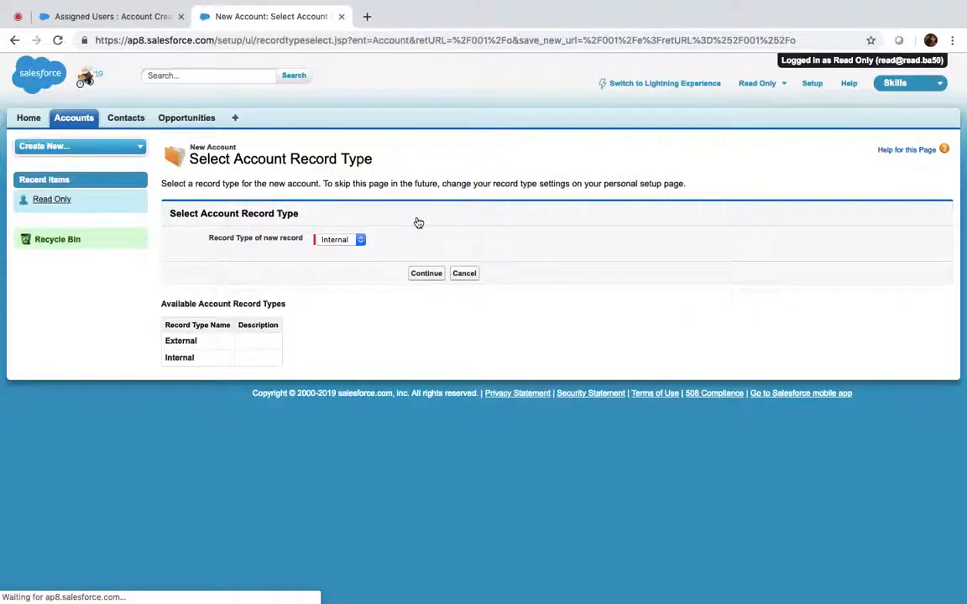
pyautogui.click(344, 240)
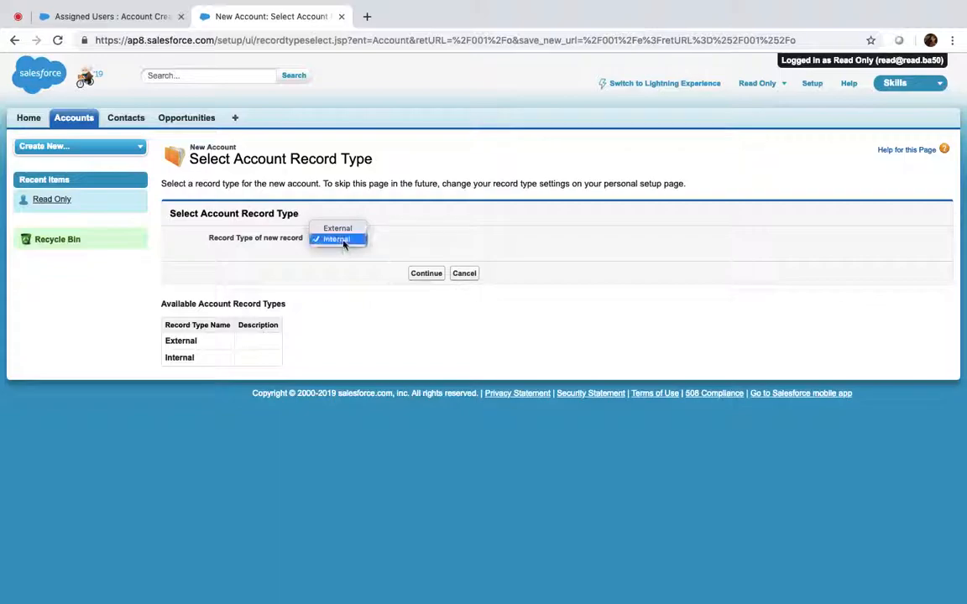
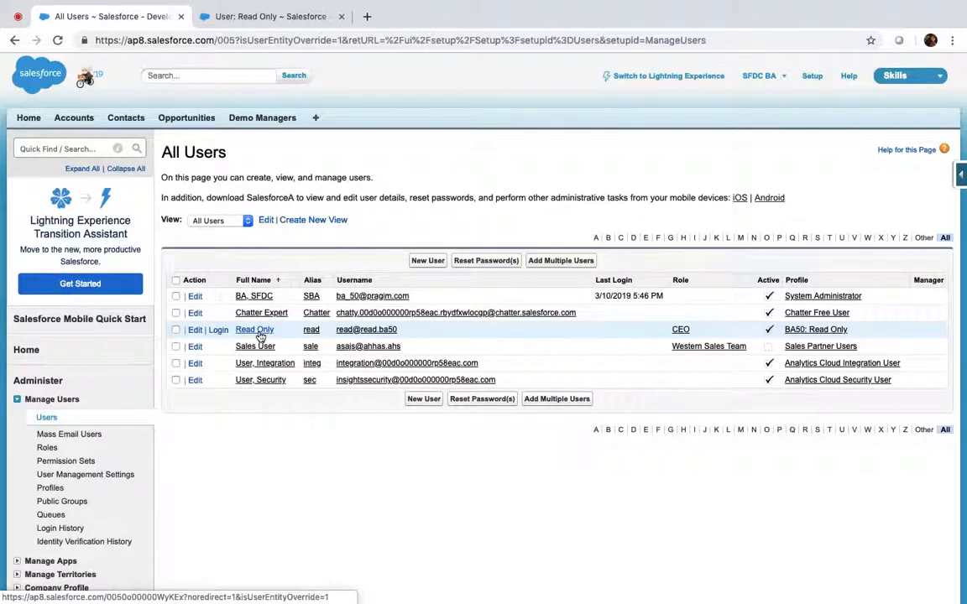
# Step: Open the Read Only user, then search setup for 'perm' and open Content Permissions
pyautogui.click(259, 332)
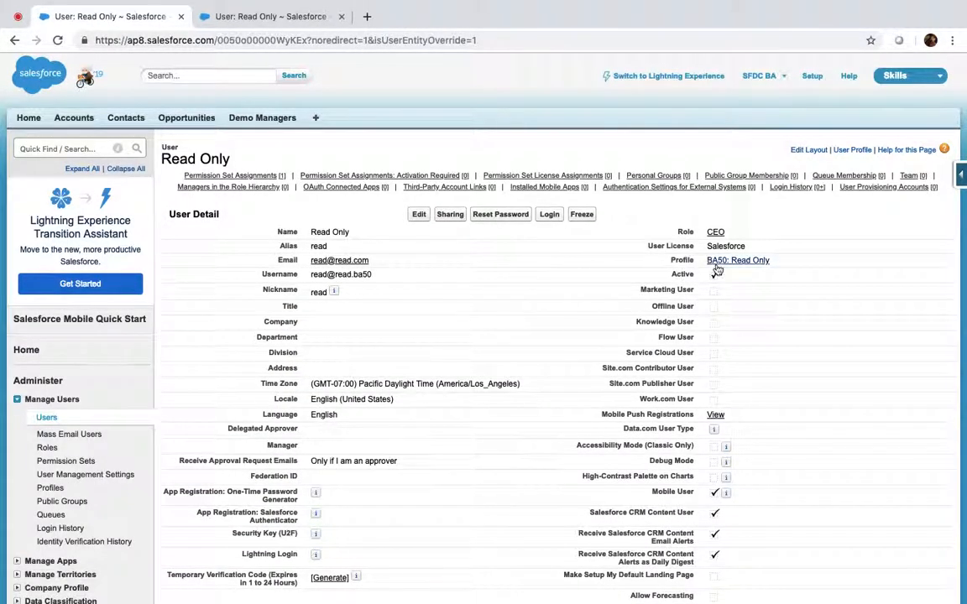
pyautogui.moveTo(245, 177)
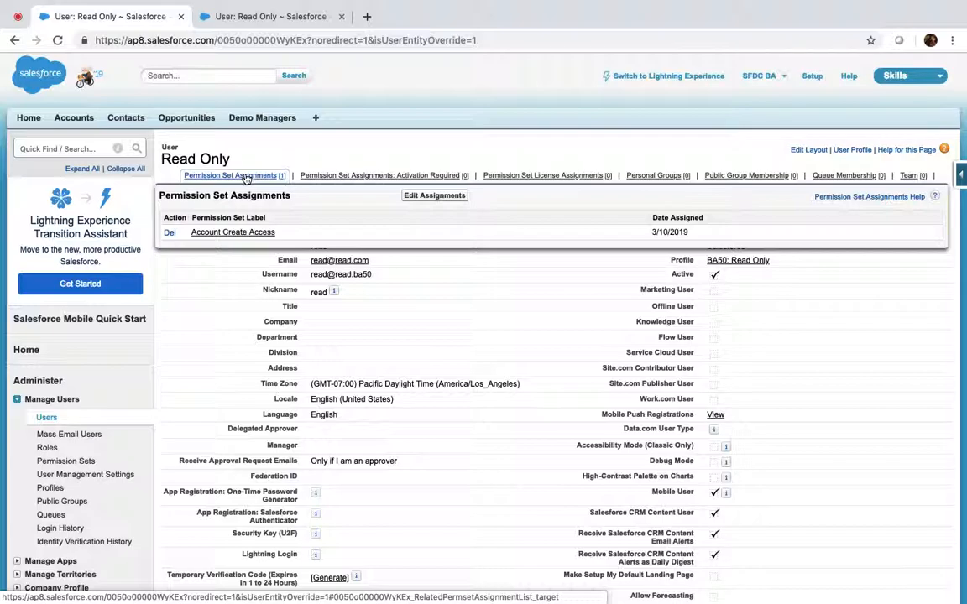
pyautogui.click(82, 149)
pyautogui.write('permiss')
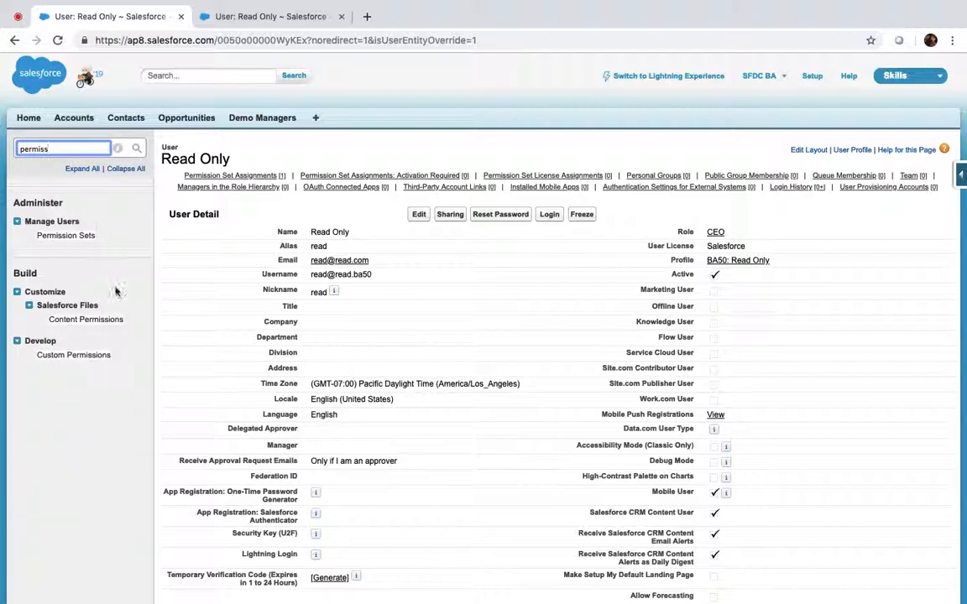
pyautogui.click(86, 320)
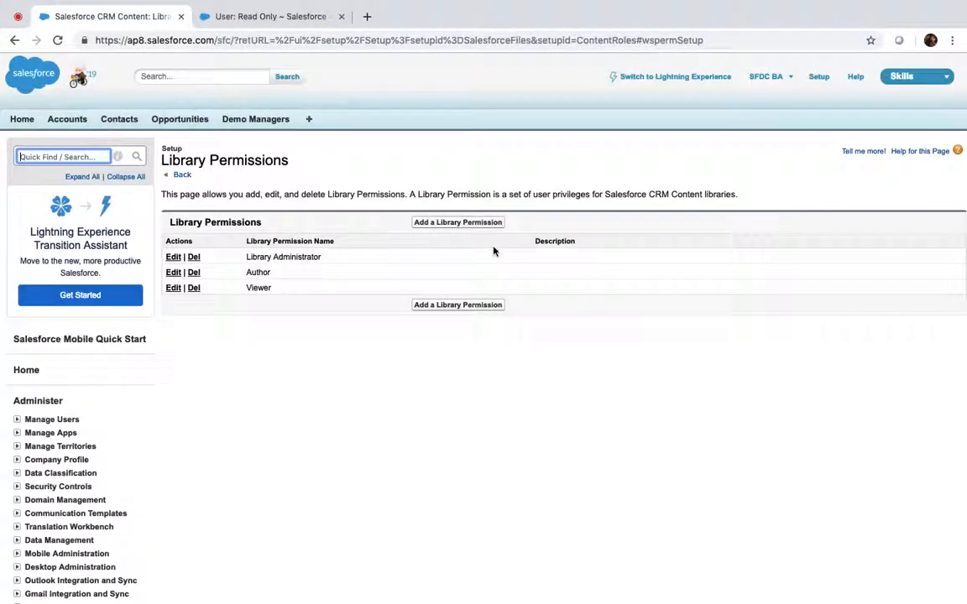
# Step: Search 'permi' in Quick Find and open the Permission Sets list
pyautogui.click(48, 156)
pyautogui.write('permiss')
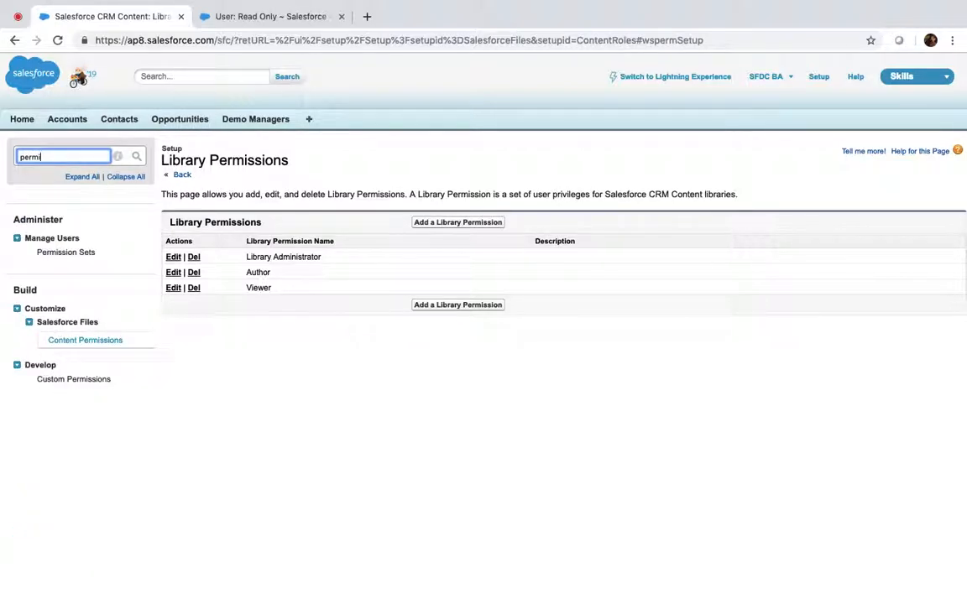
pyautogui.click(86, 253)
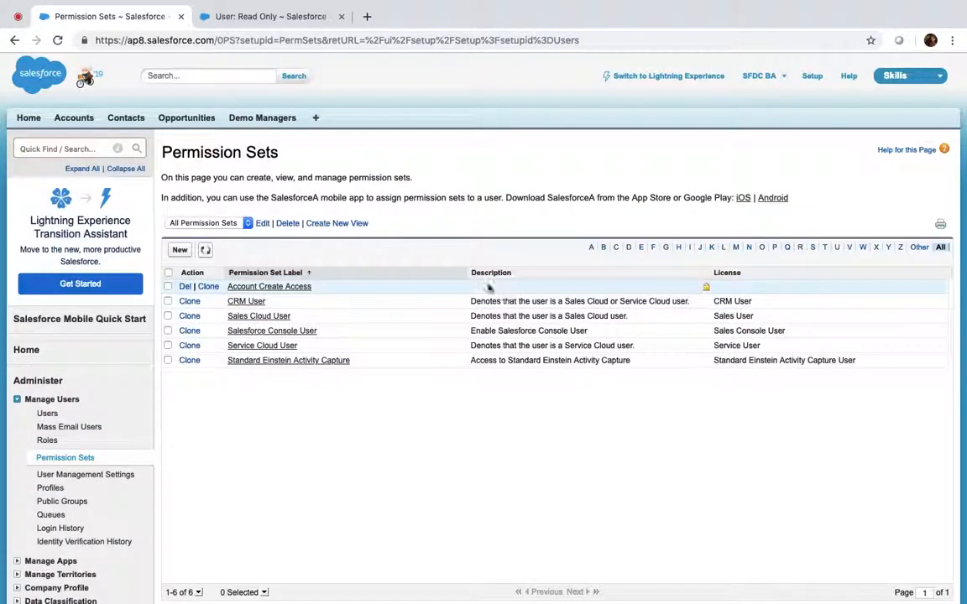
# Step: Create and save the 'Account Edit Access' permission set with API name Account_Edit_Access
pyautogui.click(179, 250)
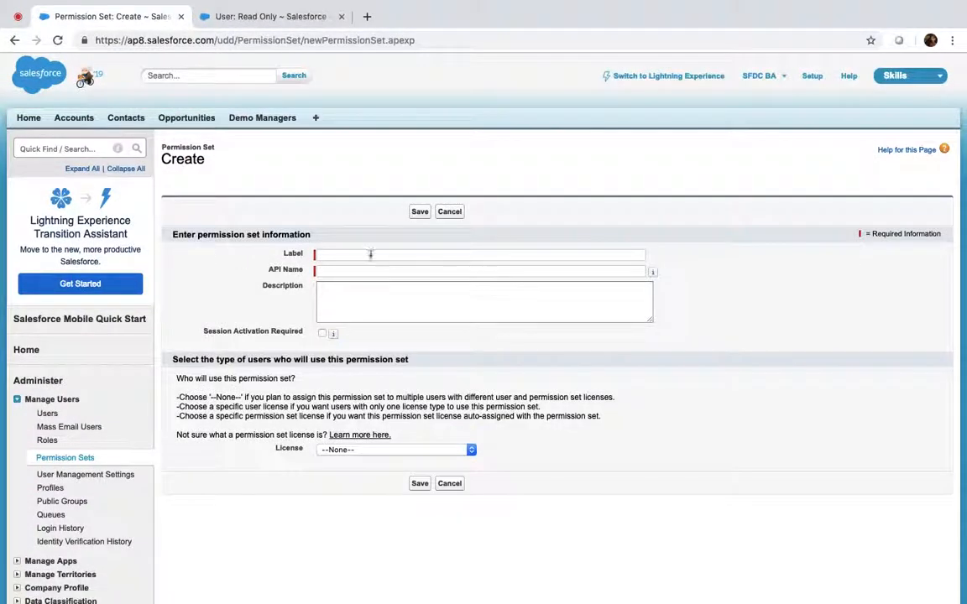
pyautogui.click(370, 253)
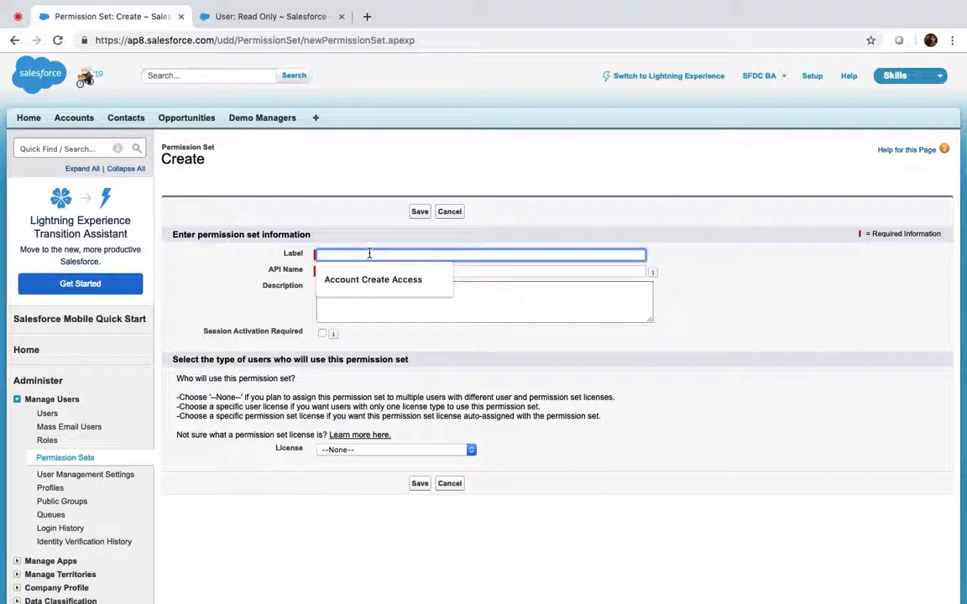
pyautogui.write('Account Edit Acce')
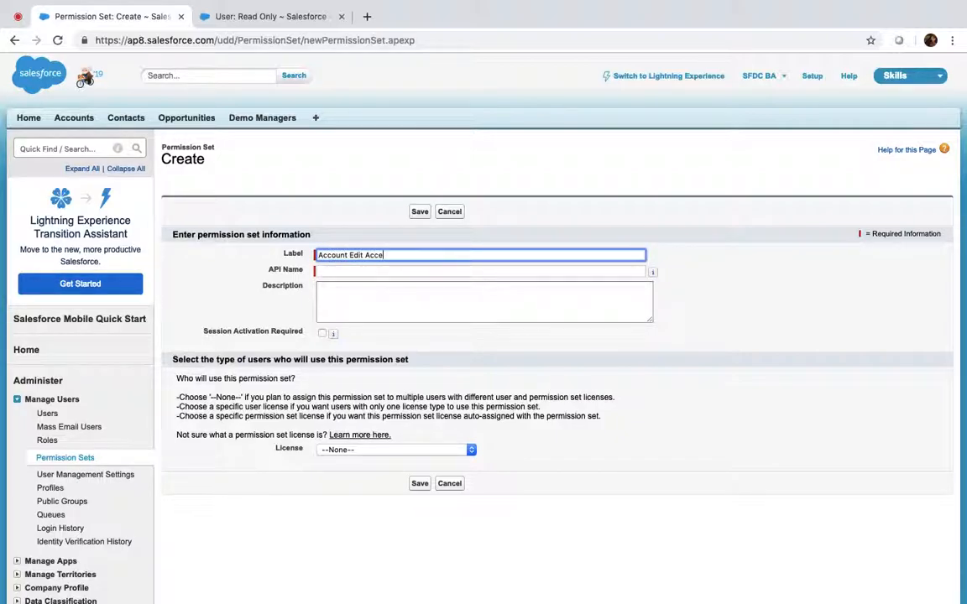
pyautogui.write('ss')
pyautogui.press('Tab')
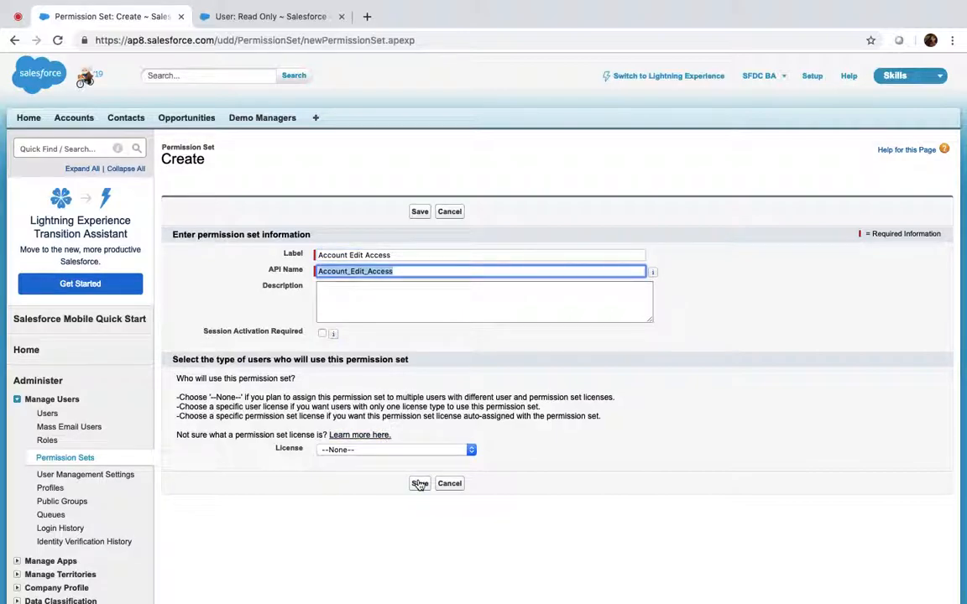
pyautogui.click(420, 484)
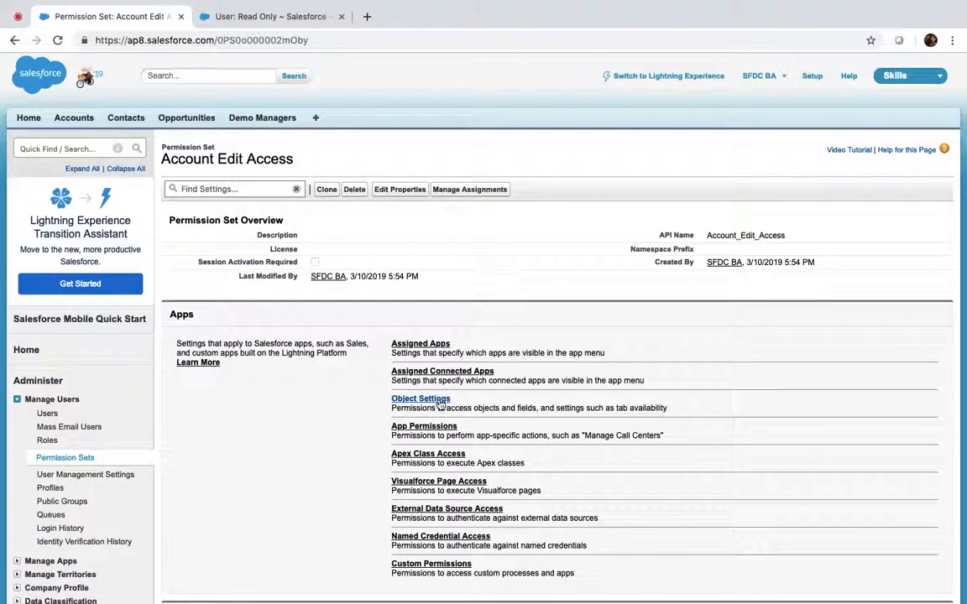
pyautogui.click(438, 403)
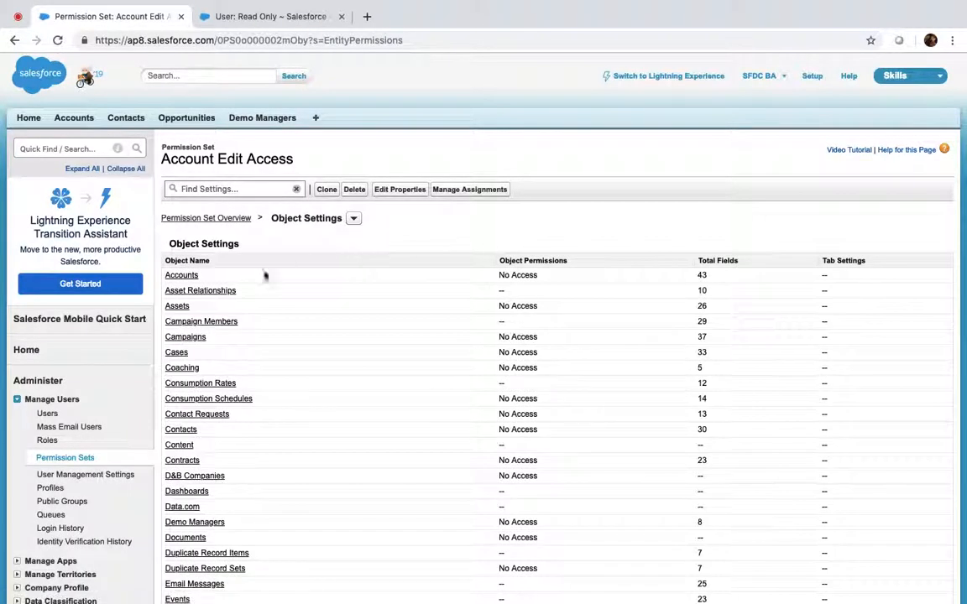
# Step: Grant Read and Edit on Accounts in the permission set's object settings
pyautogui.click(185, 280)
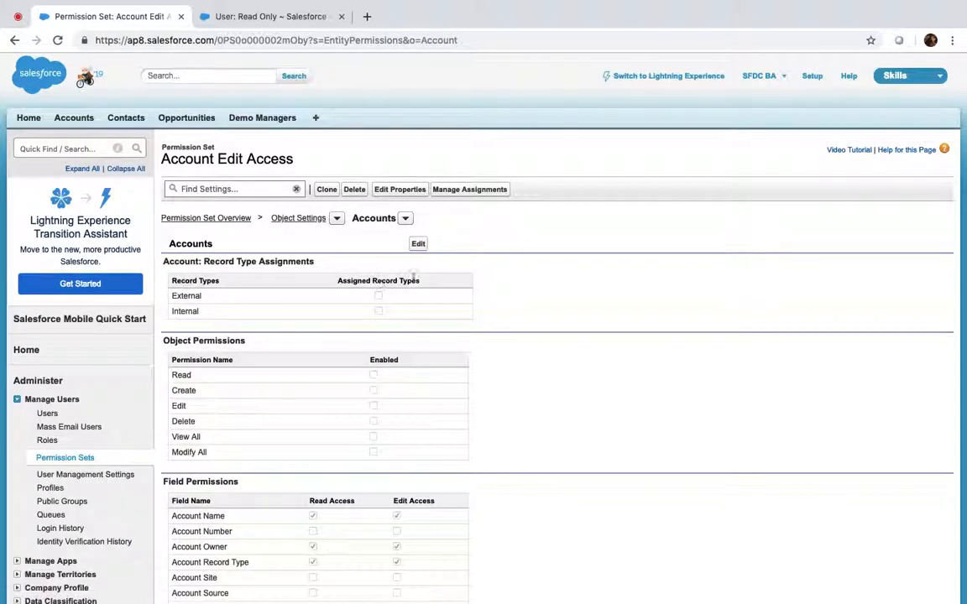
pyautogui.click(418, 244)
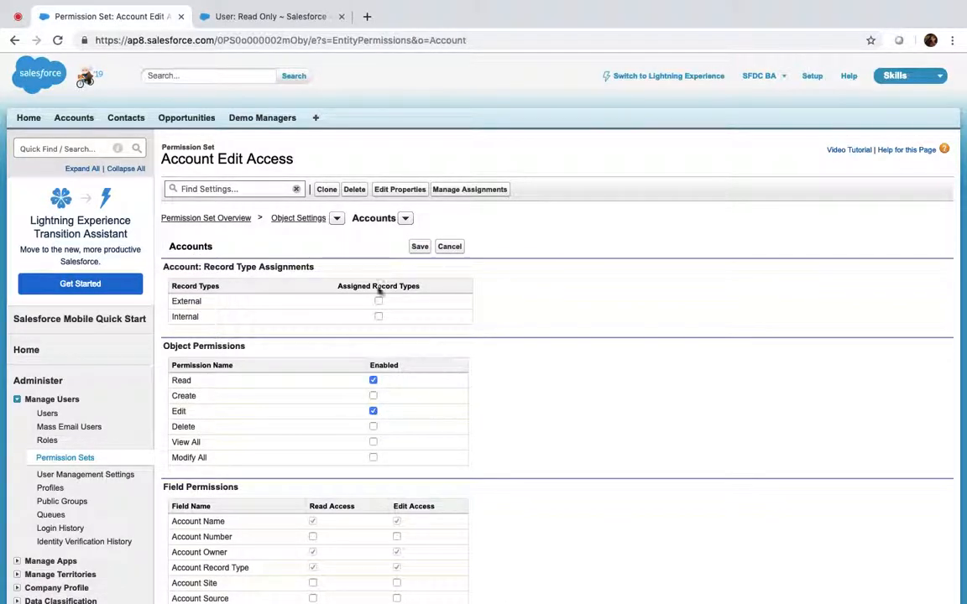
pyautogui.click(419, 247)
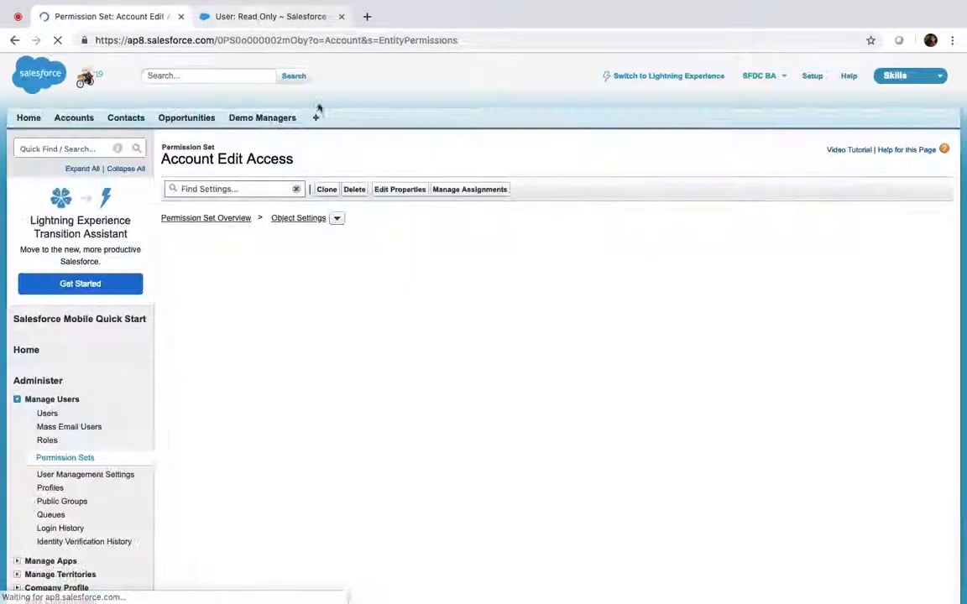
# Step: Assign Account Edit Access to the Read Only user and return to that user's tab
pyautogui.click(464, 190)
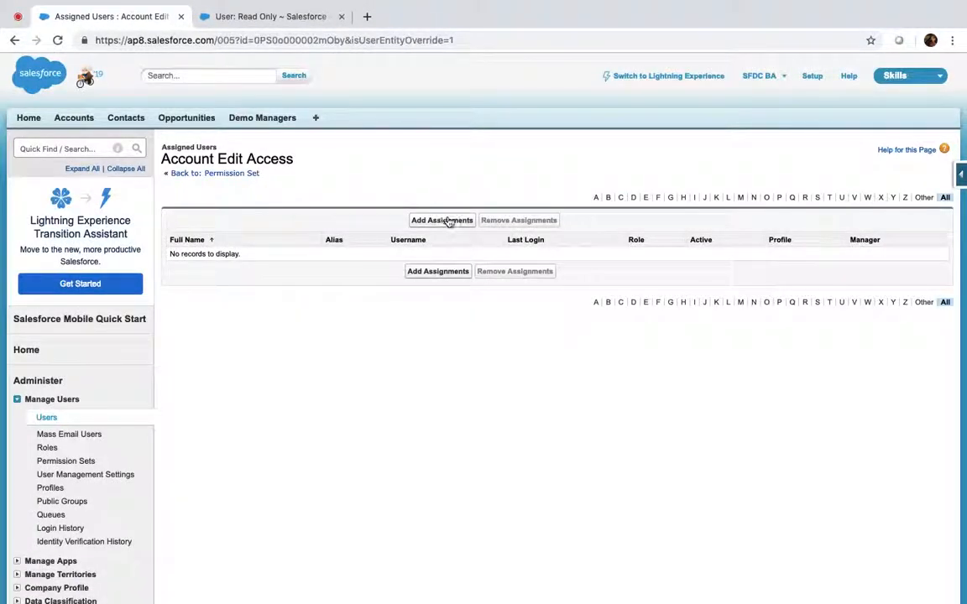
pyautogui.click(442, 219)
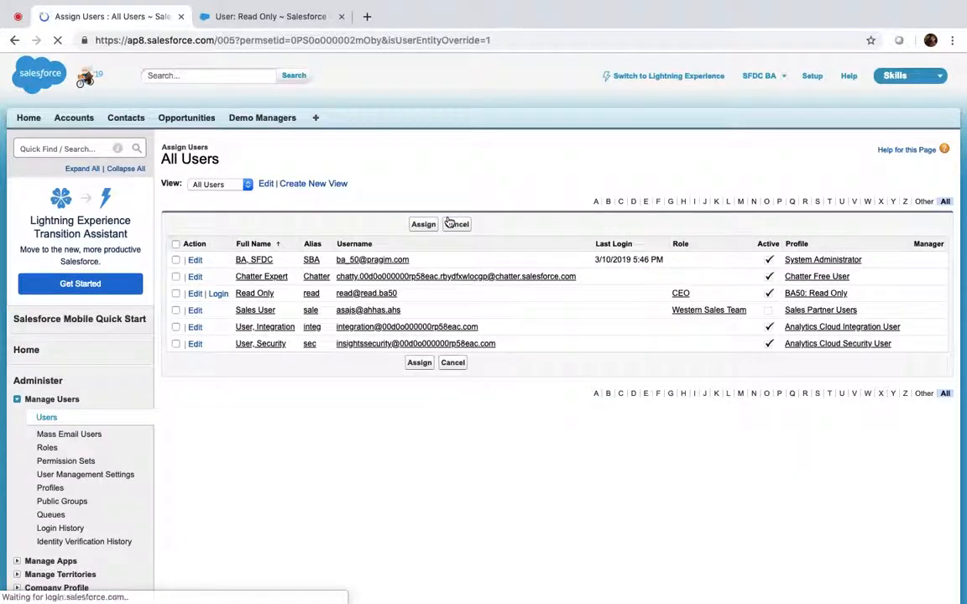
pyautogui.click(175, 294)
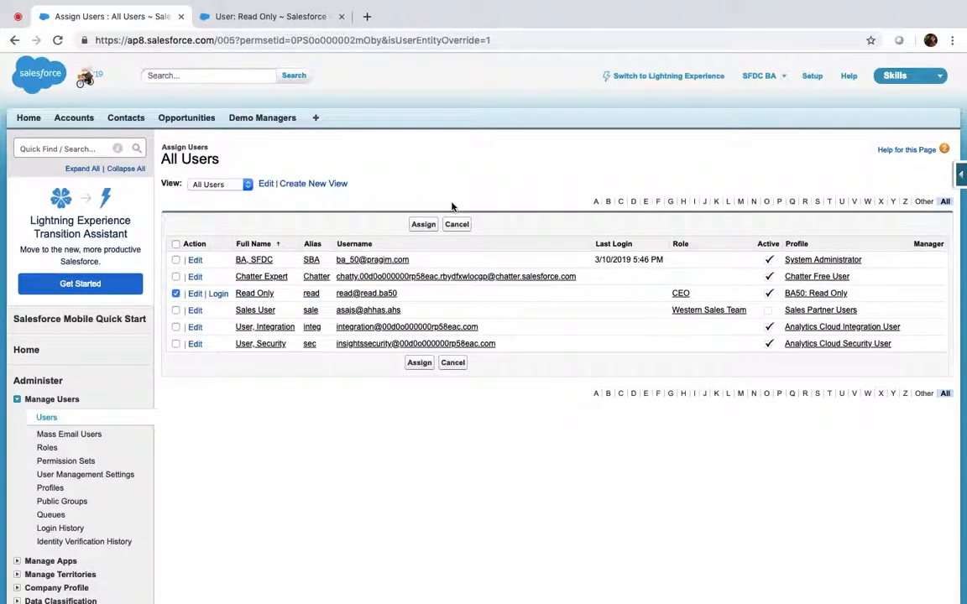
pyautogui.click(424, 225)
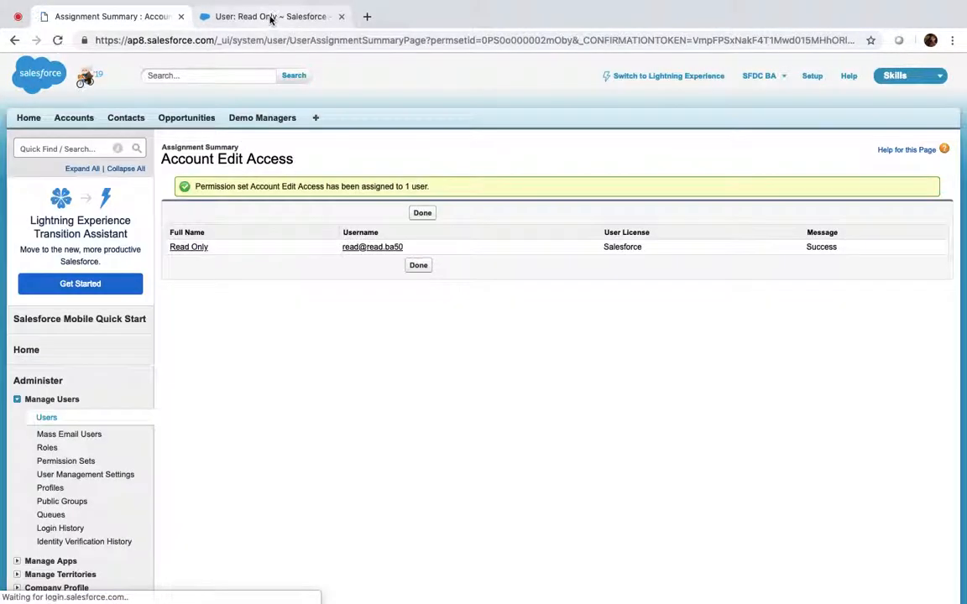
pyautogui.click(269, 18)
# Step: Log in as the Read Only user and compare the All Accounts list with the assignment summary
pyautogui.moveTo(519, 188)
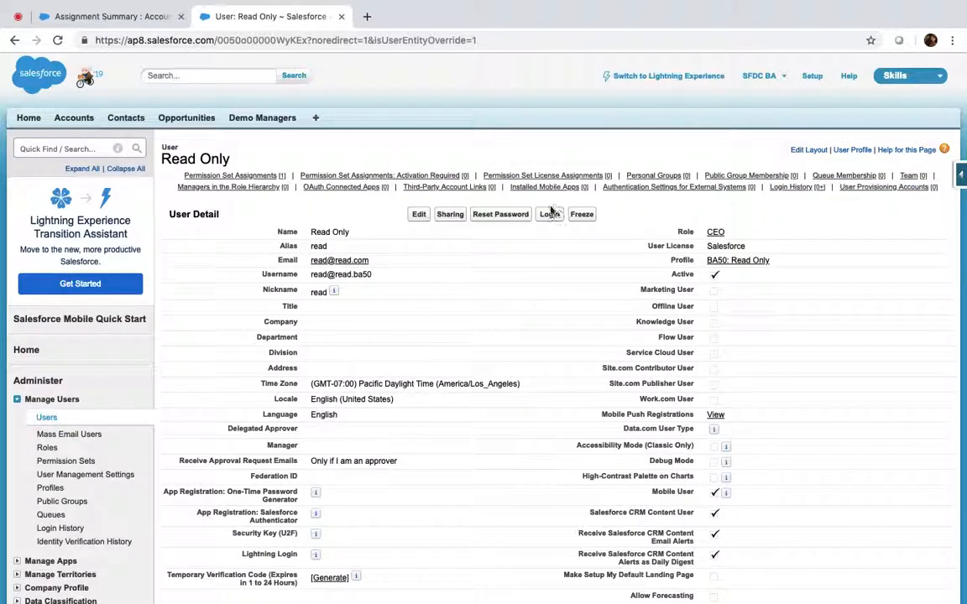
pyautogui.click(549, 217)
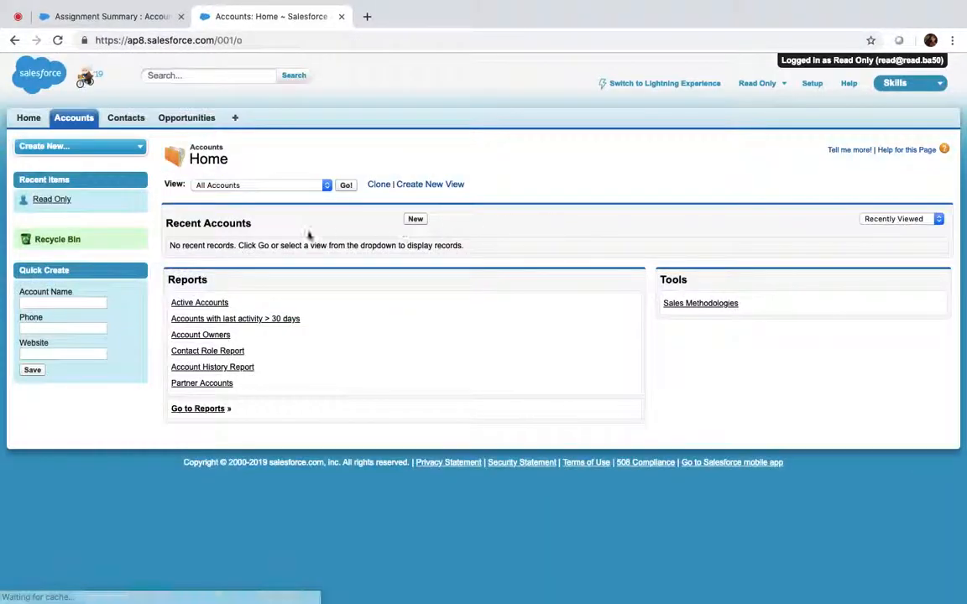
pyautogui.click(346, 186)
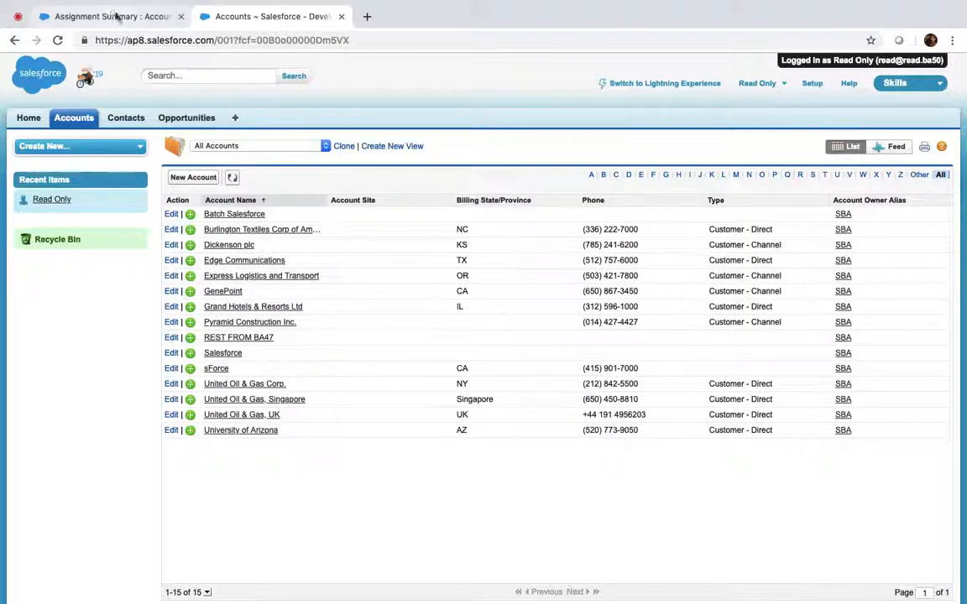
pyautogui.click(118, 17)
pyautogui.click(255, 13)
pyautogui.click(132, 19)
pyautogui.click(267, 19)
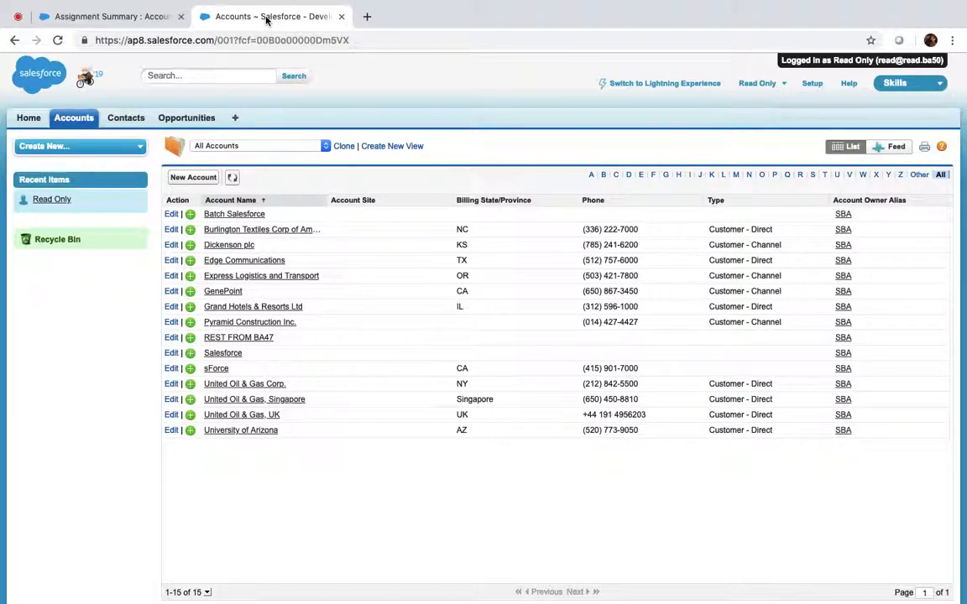
pyautogui.click(99, 14)
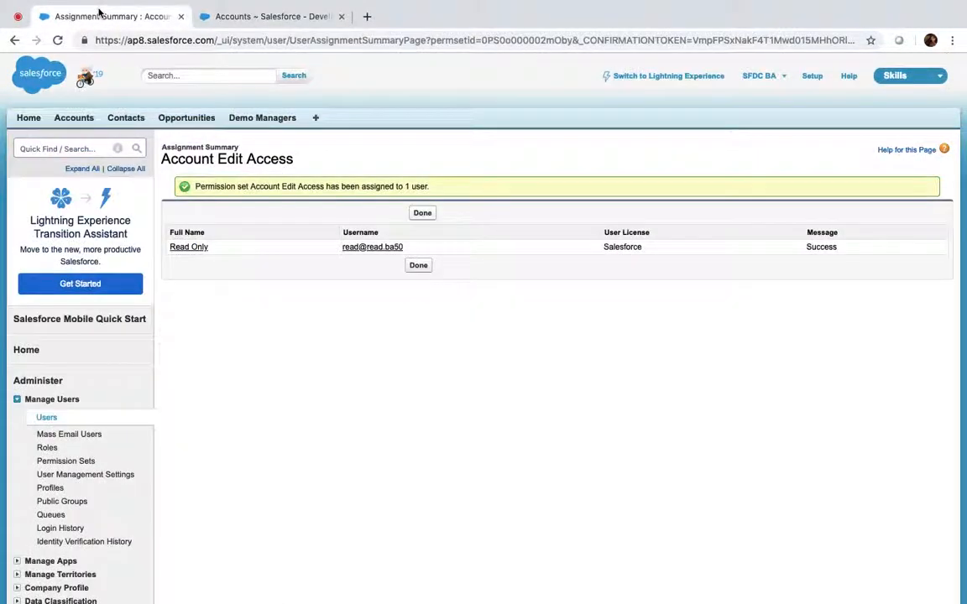
pyautogui.click(289, 18)
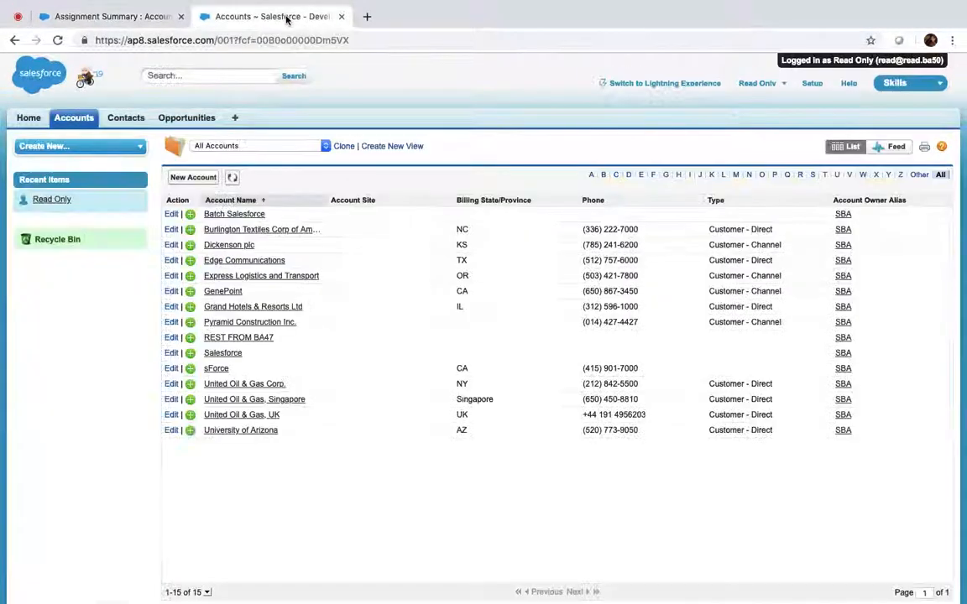
# Step: Log out of the Read Only session and open the user's detail page from the assignment summary
pyautogui.click(784, 85)
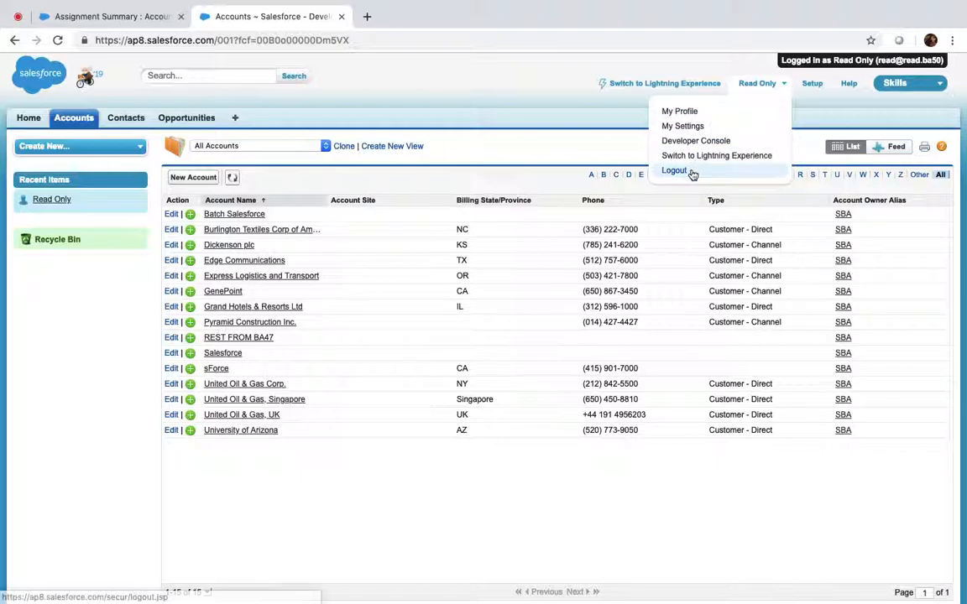
pyautogui.click(693, 172)
pyautogui.click(147, 22)
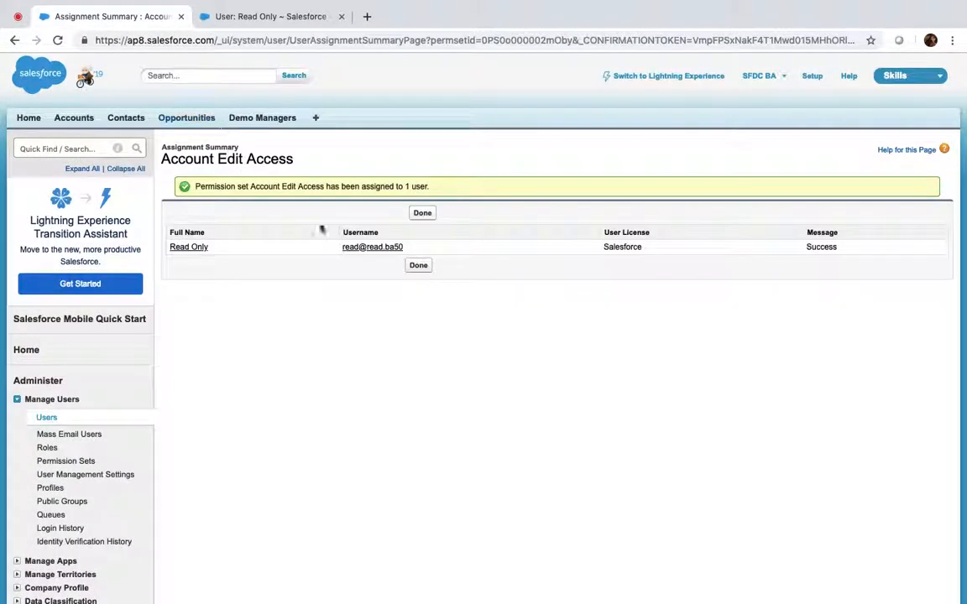
pyautogui.click(371, 249)
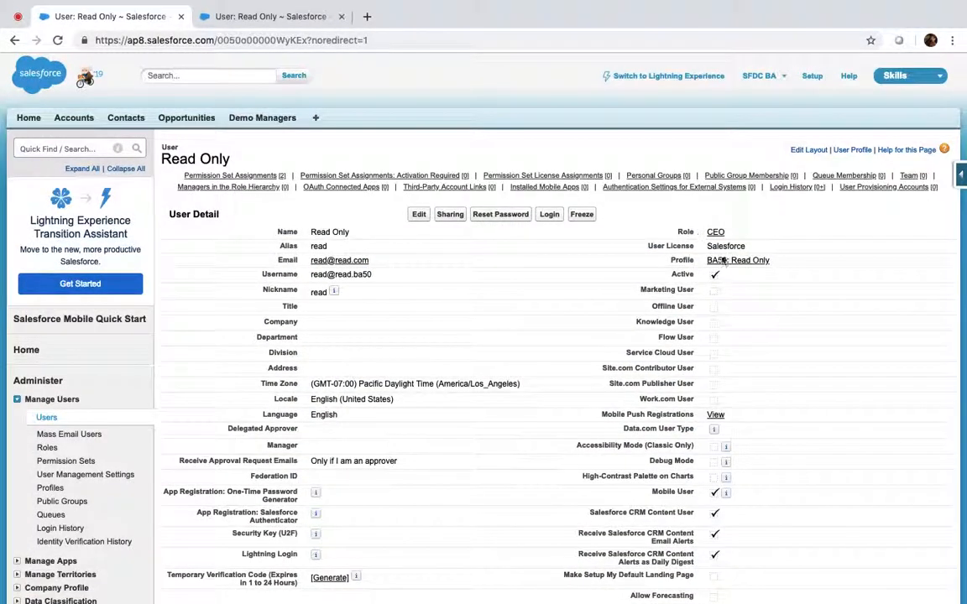
# Step: Open the BA50: Read Only profile and scroll through its Administrative Permissions
pyautogui.click(732, 261)
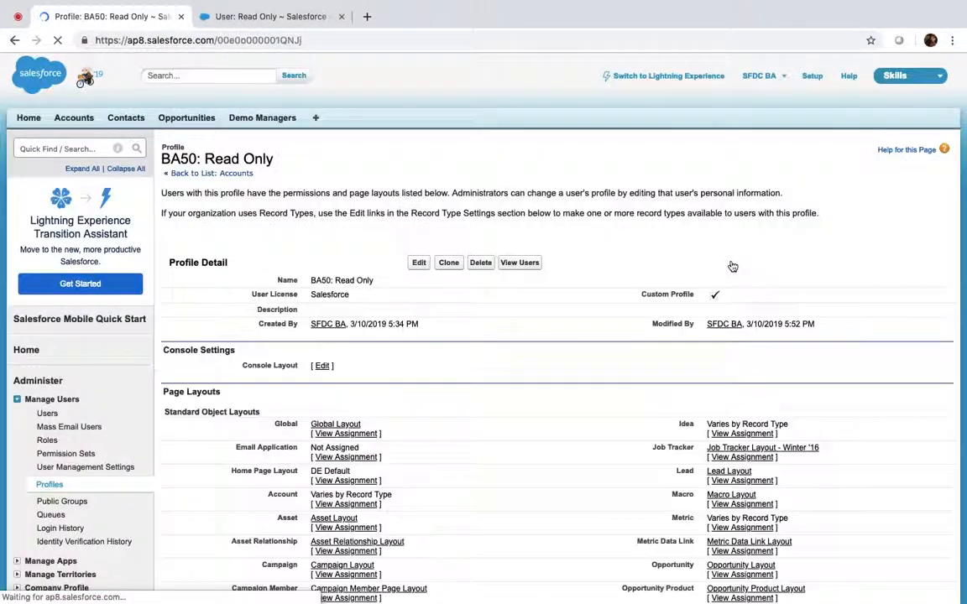
pyautogui.scroll(-20, 555, 244)
pyautogui.scroll(-10, 555, 246)
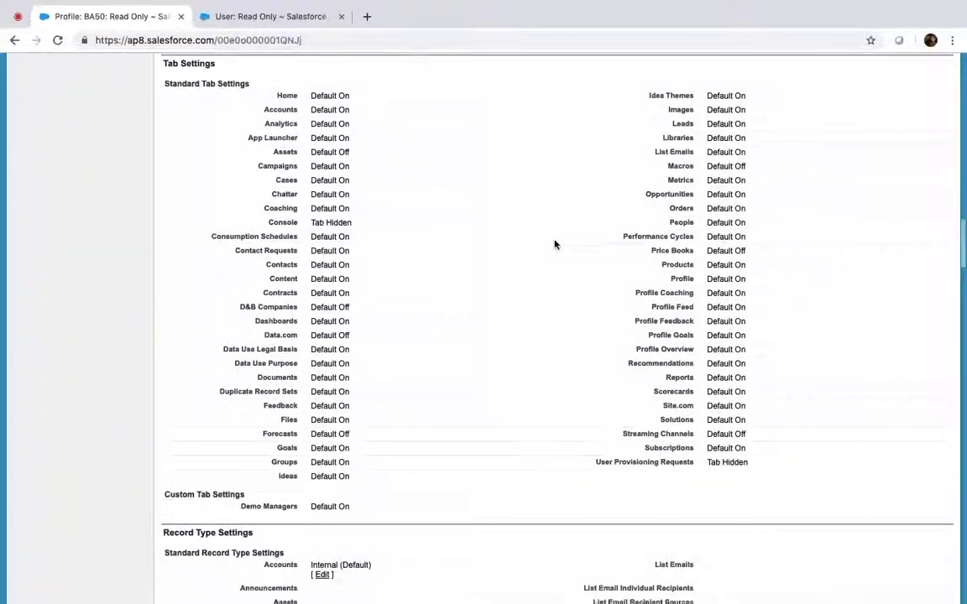
pyautogui.scroll(-12, 554, 245)
pyautogui.scroll(-5, 557, 240)
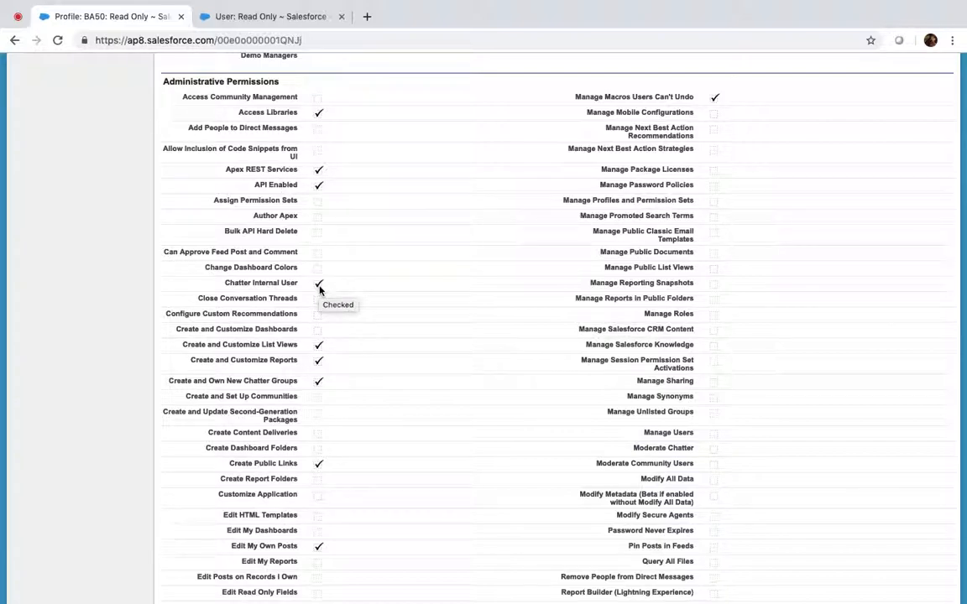
pyautogui.scroll(-1, 319, 289)
pyautogui.scroll(-2, 319, 288)
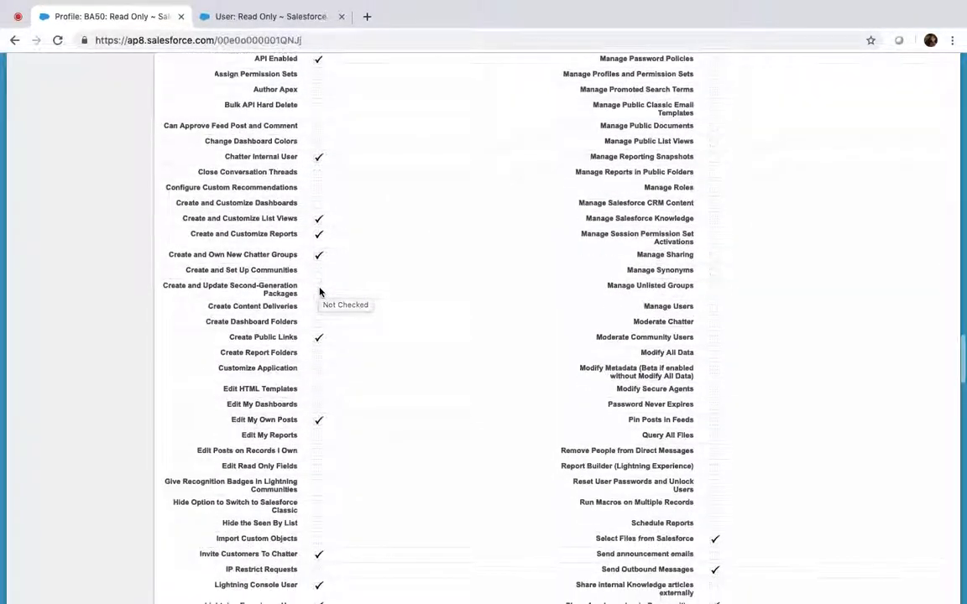
pyautogui.scroll(-4, 319, 291)
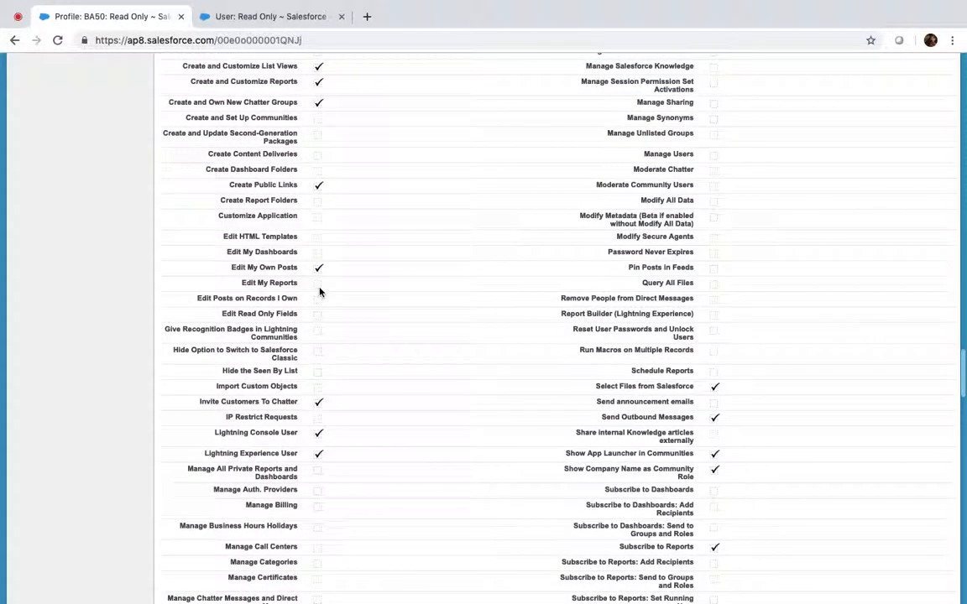
pyautogui.scroll(1, 319, 291)
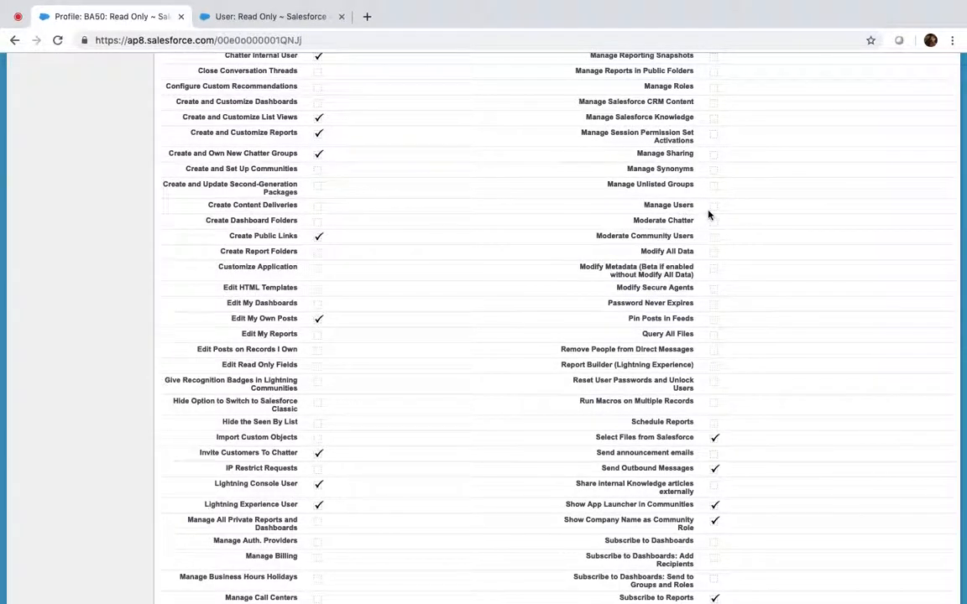
pyautogui.moveTo(707, 215)
# Step: Review the profile's General User Permissions checkboxes further down the page
pyautogui.scroll(-5, 719, 339)
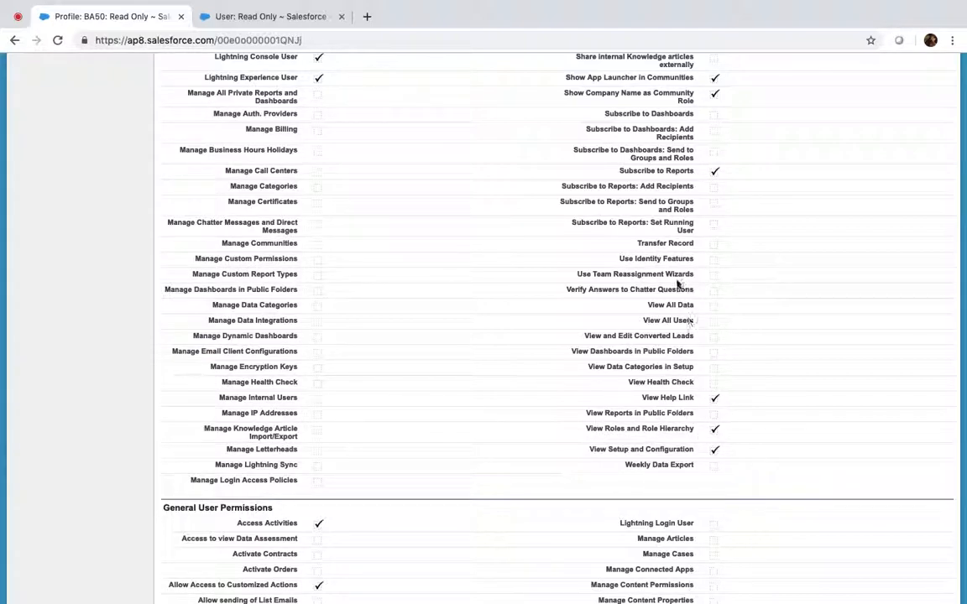
pyautogui.scroll(-5, 481, 488)
pyautogui.scroll(-5, 482, 488)
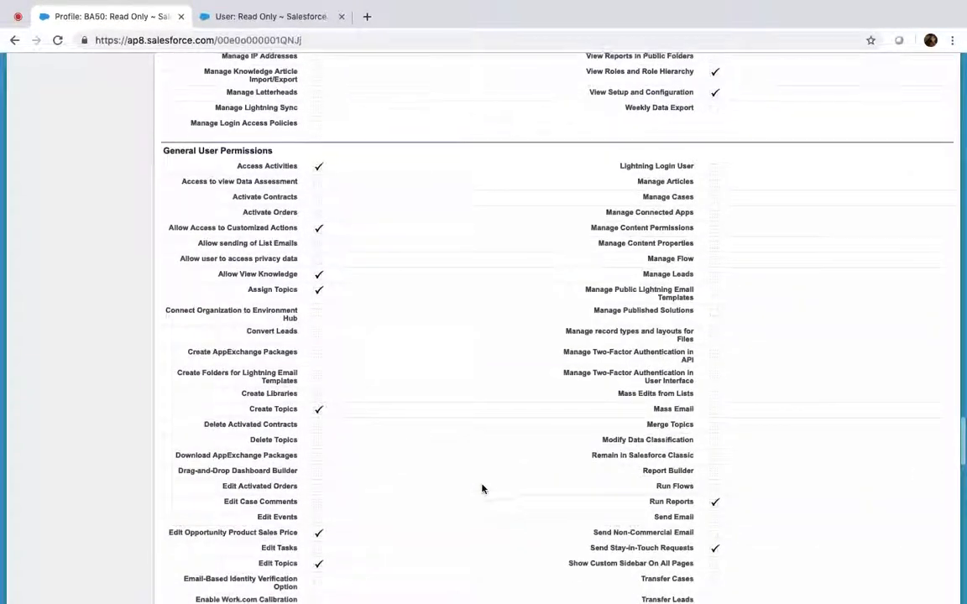
pyautogui.scroll(-1, 482, 489)
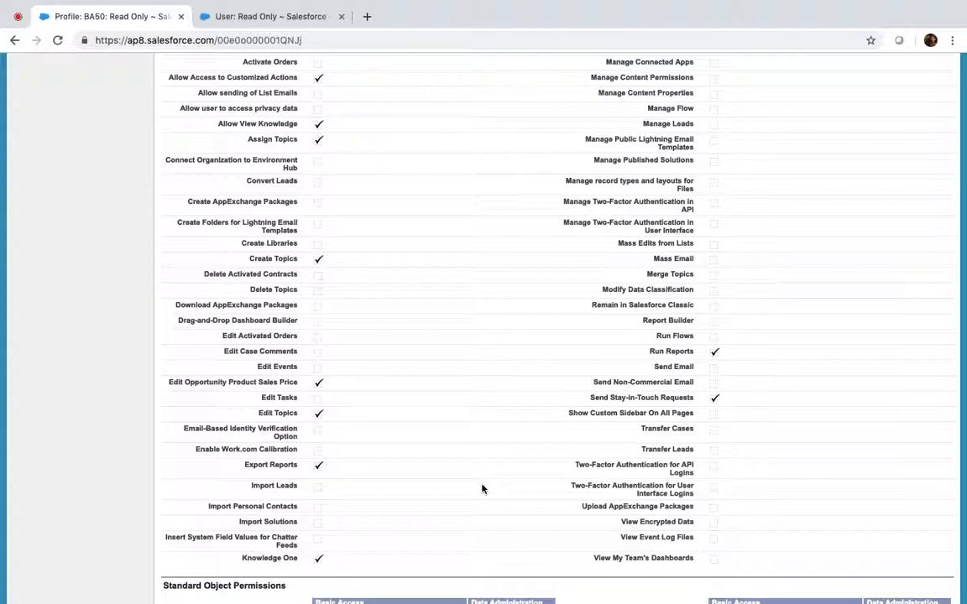
pyautogui.scroll(-2, 482, 489)
pyautogui.scroll(-1, 482, 489)
pyautogui.scroll(10, 483, 487)
pyautogui.scroll(-1, 483, 485)
pyautogui.scroll(-3, 325, 253)
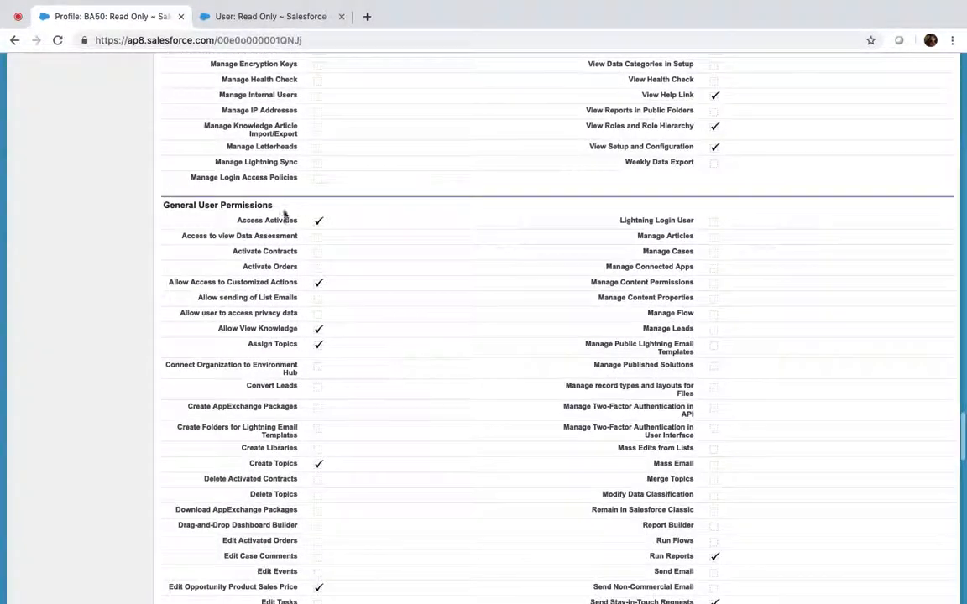
pyautogui.scroll(8, 234, 235)
pyautogui.scroll(5, 233, 235)
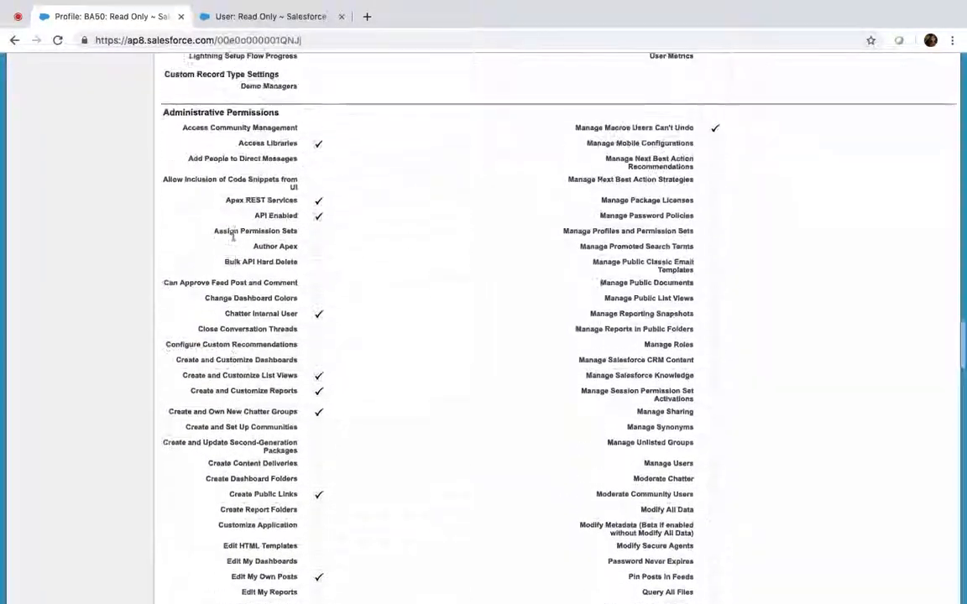
pyautogui.click(335, 213)
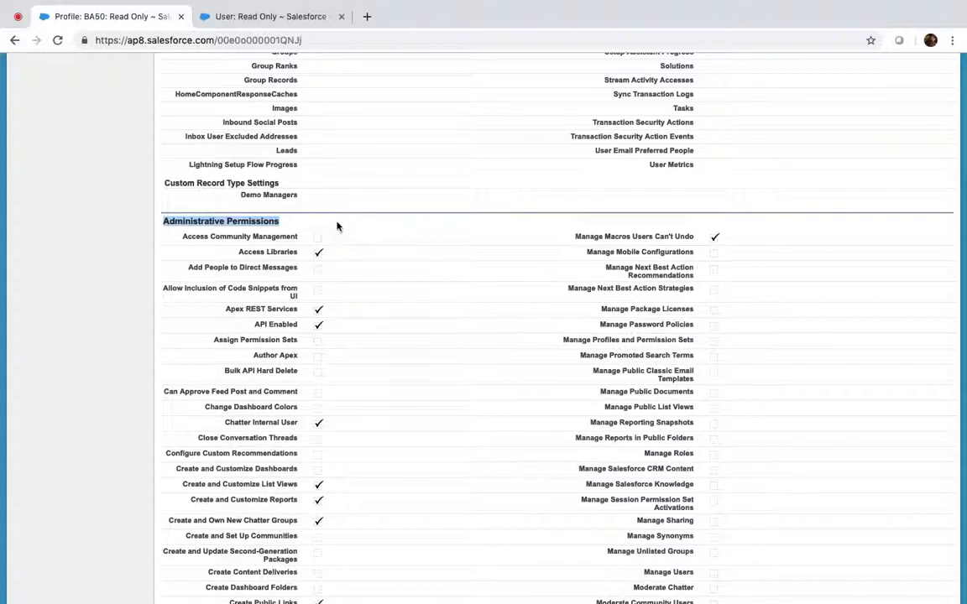
pyautogui.scroll(-20, 337, 226)
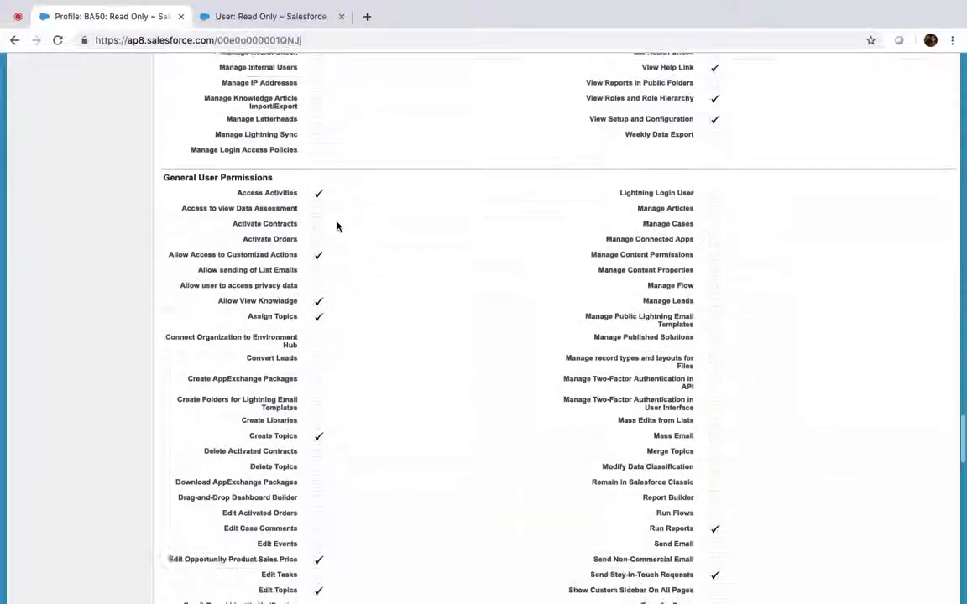
pyautogui.scroll(-2, 337, 226)
pyautogui.scroll(9, 336, 226)
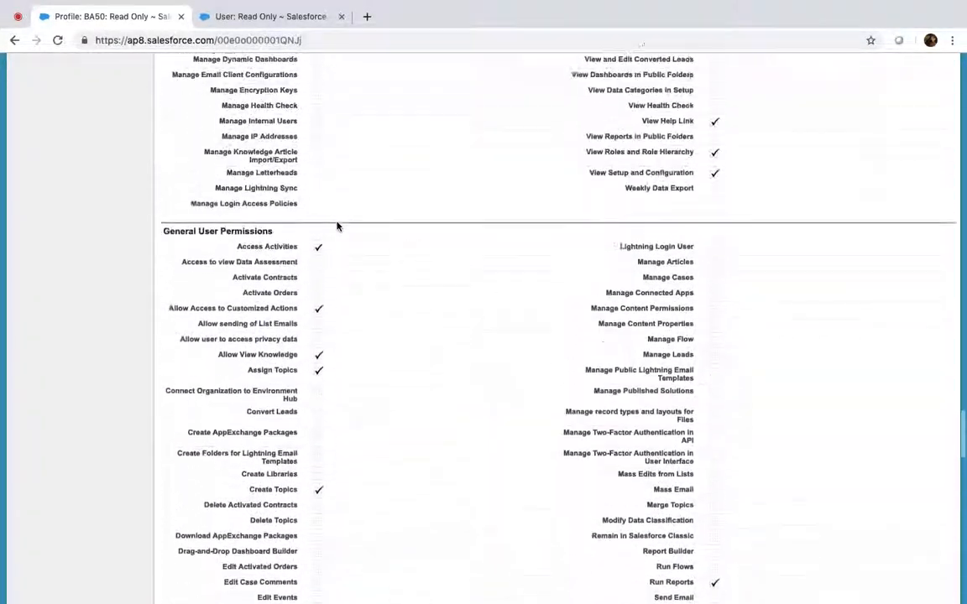
pyautogui.scroll(-4, 337, 226)
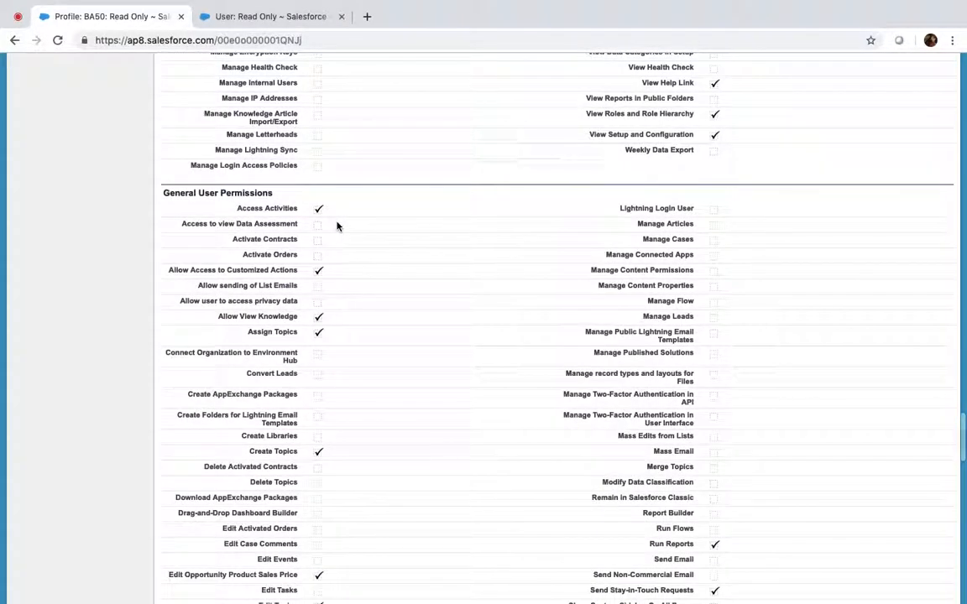
# Step: Open the Salesforce account record and check its related lists show Edit | Del links
pyautogui.click(244, 17)
pyautogui.click(78, 118)
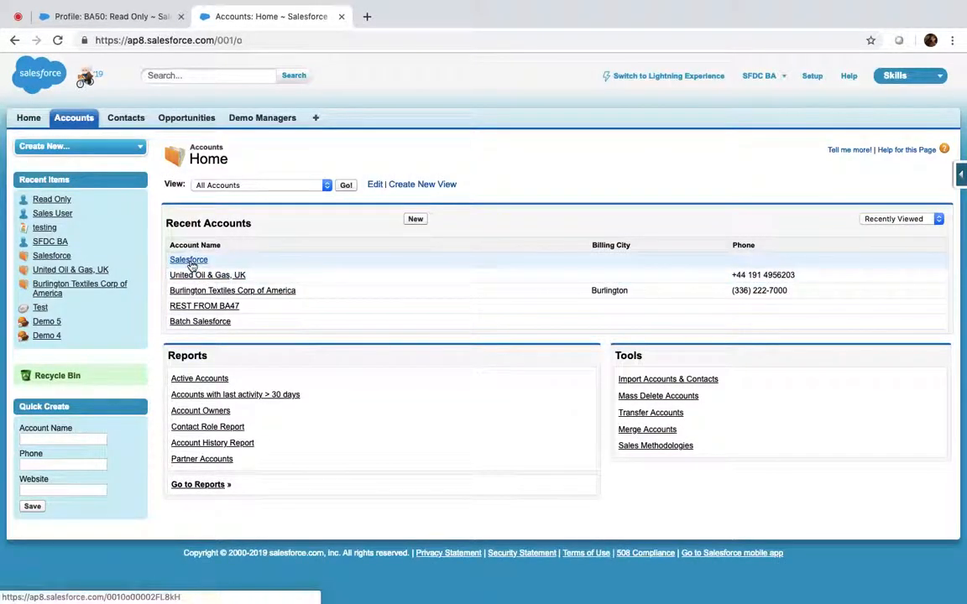
pyautogui.click(190, 261)
pyautogui.scroll(-10, 355, 504)
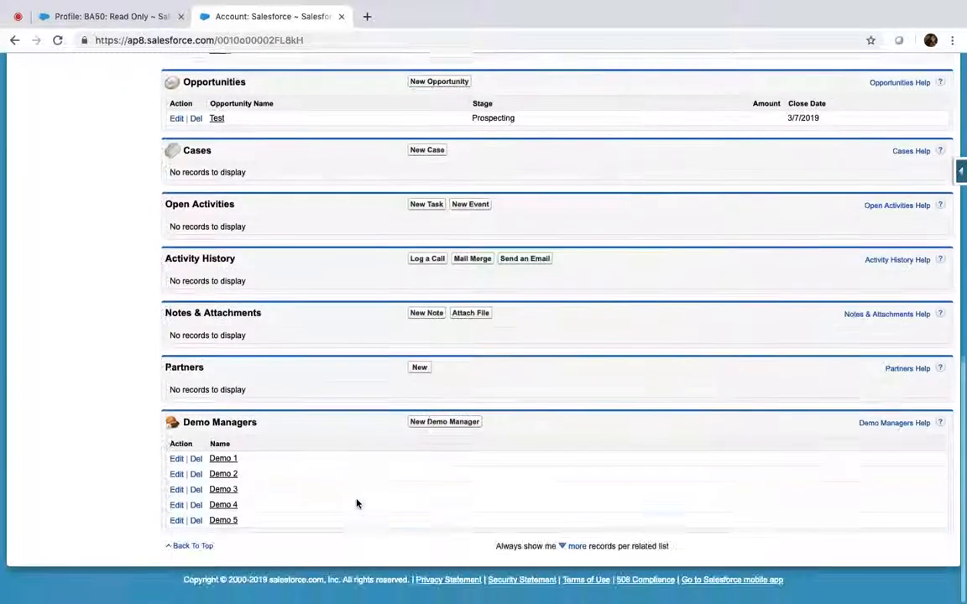
pyautogui.scroll(1, 356, 504)
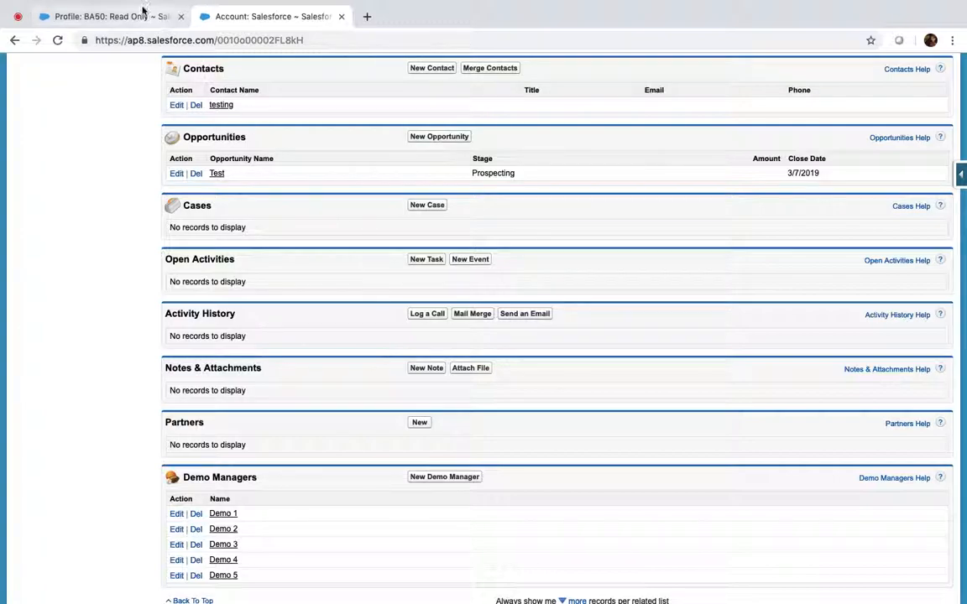
pyautogui.click(99, 16)
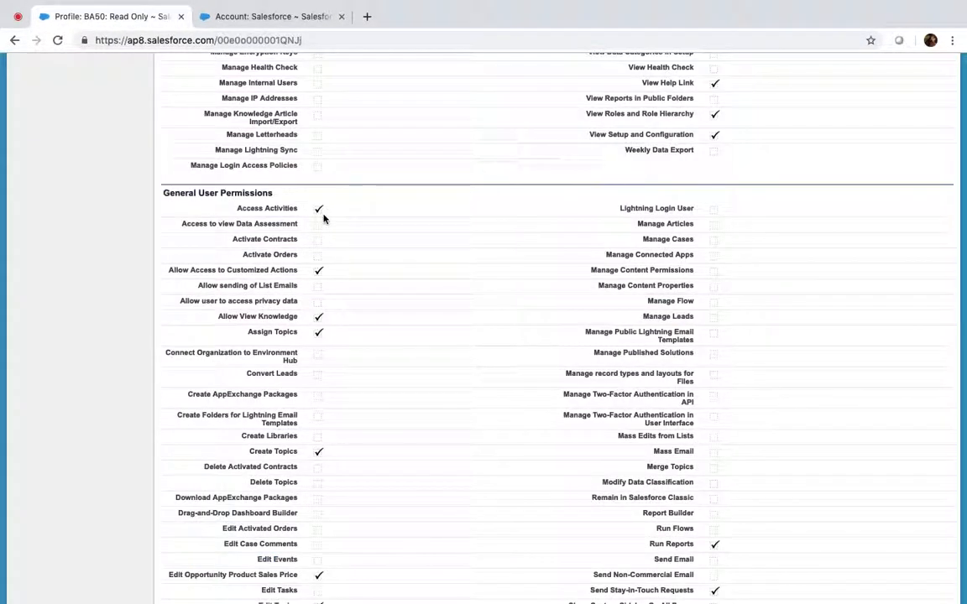
pyautogui.click(263, 18)
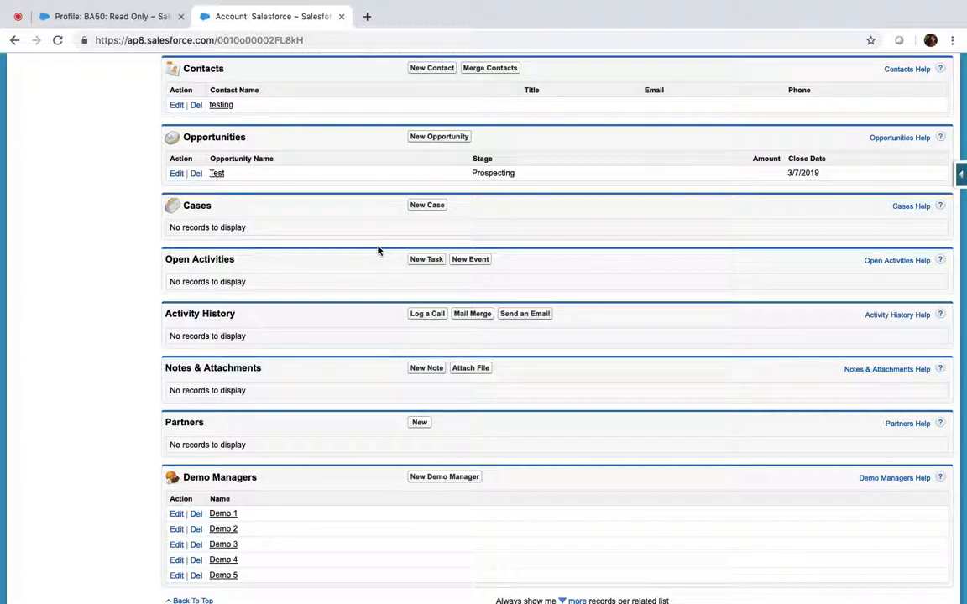
pyautogui.click(138, 17)
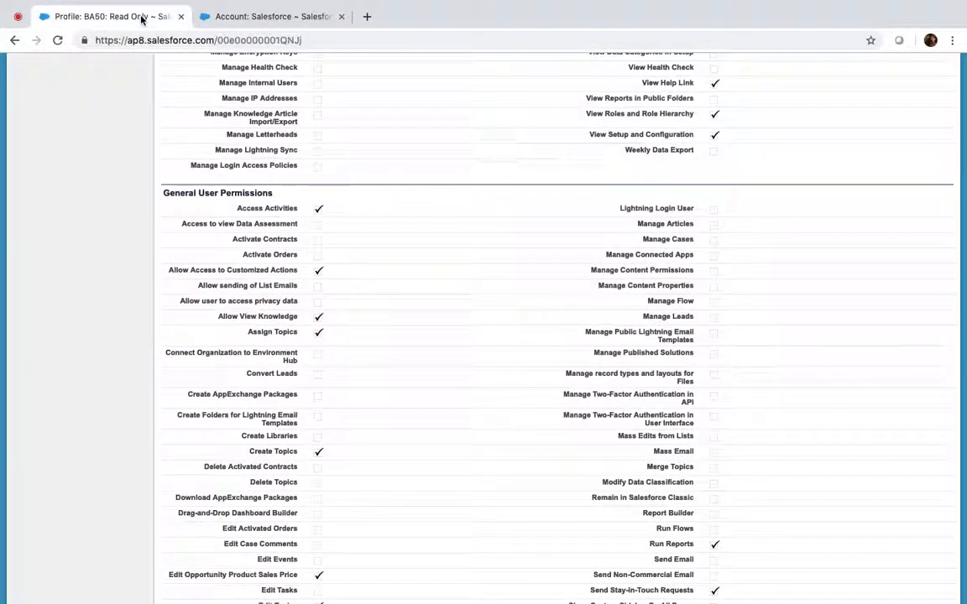
pyautogui.scroll(20, 314, 269)
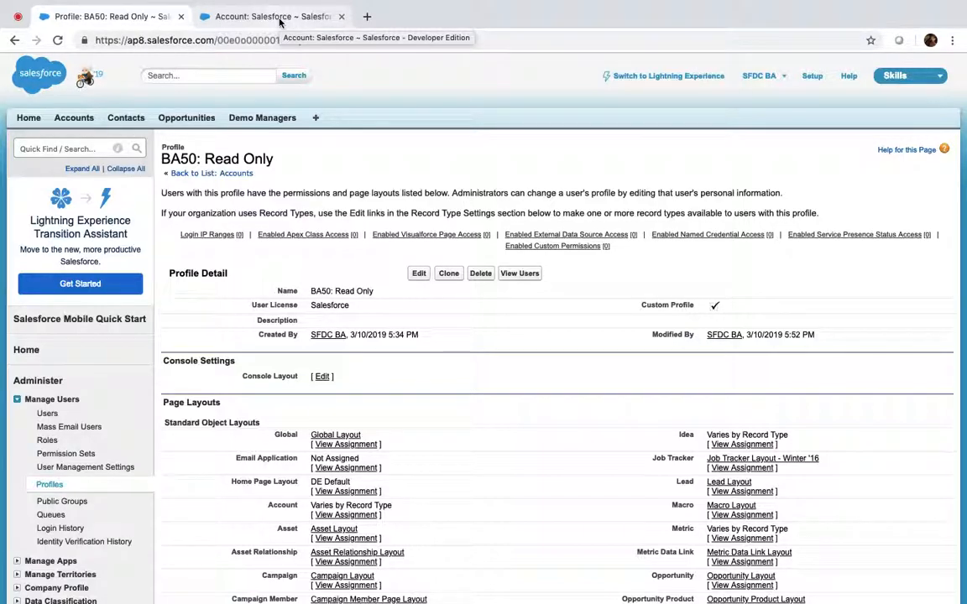
pyautogui.moveTo(756, 4)
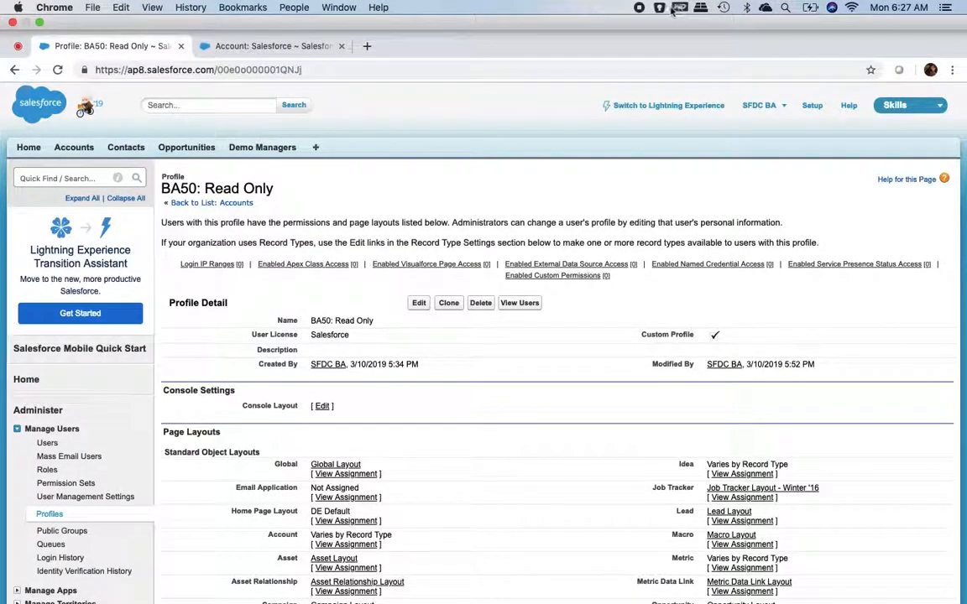